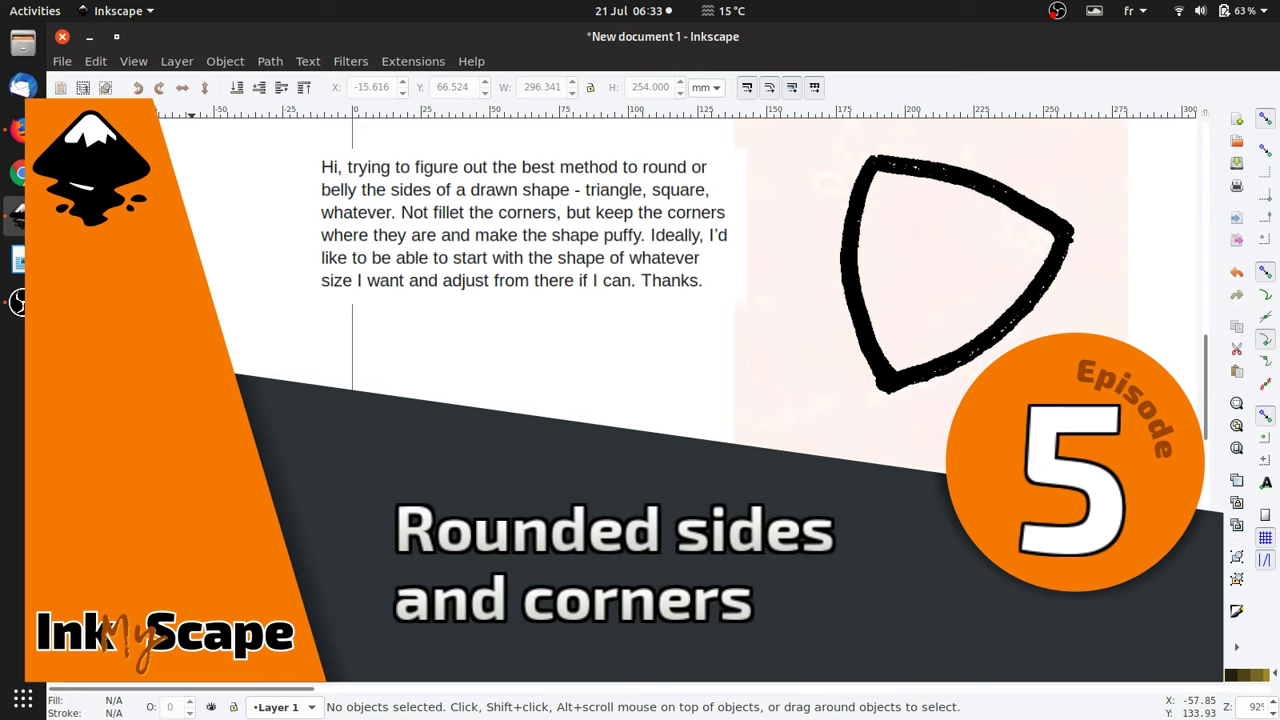
Step: Delete the pasted question-text image, leaving just the rounded-triangle reference sketch
{"action": "left_click", "coordinate": [460, 205]}
{"action": "key", "text": "Delete"}
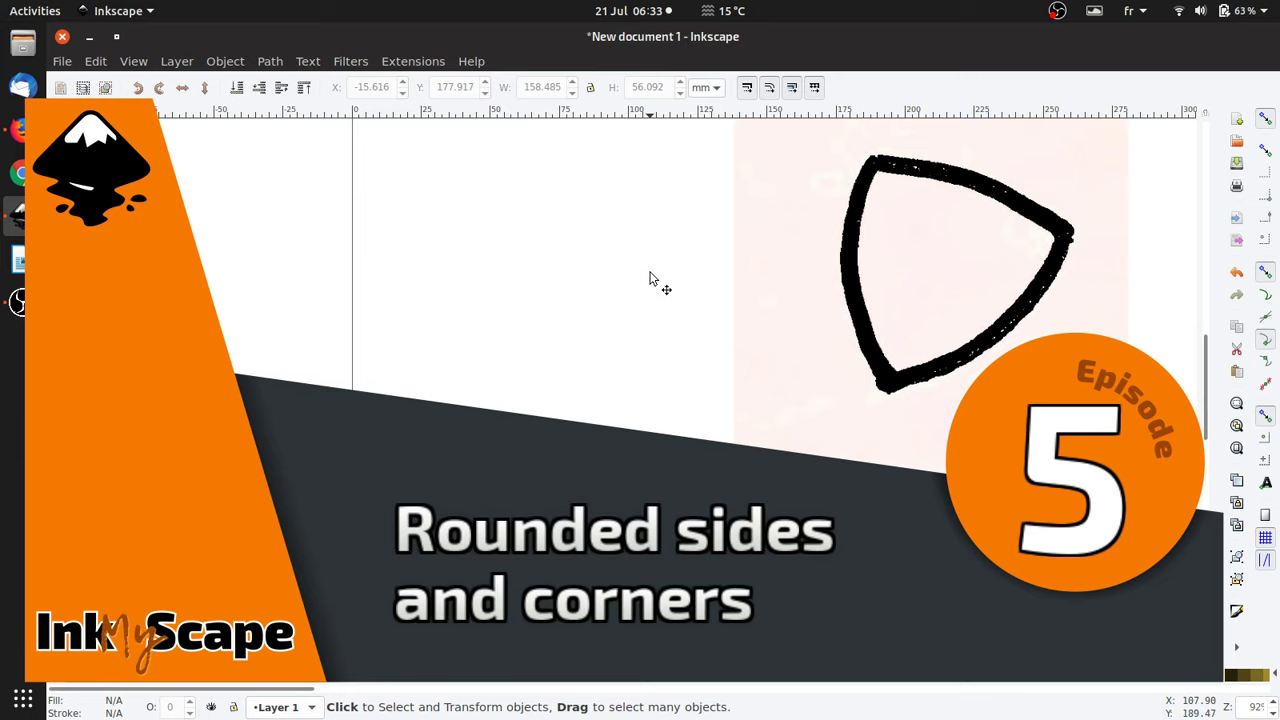
Step: Draw a cyan square at the upper left of the canvas
{"action": "key", "text": "ctrl+alt+a"}
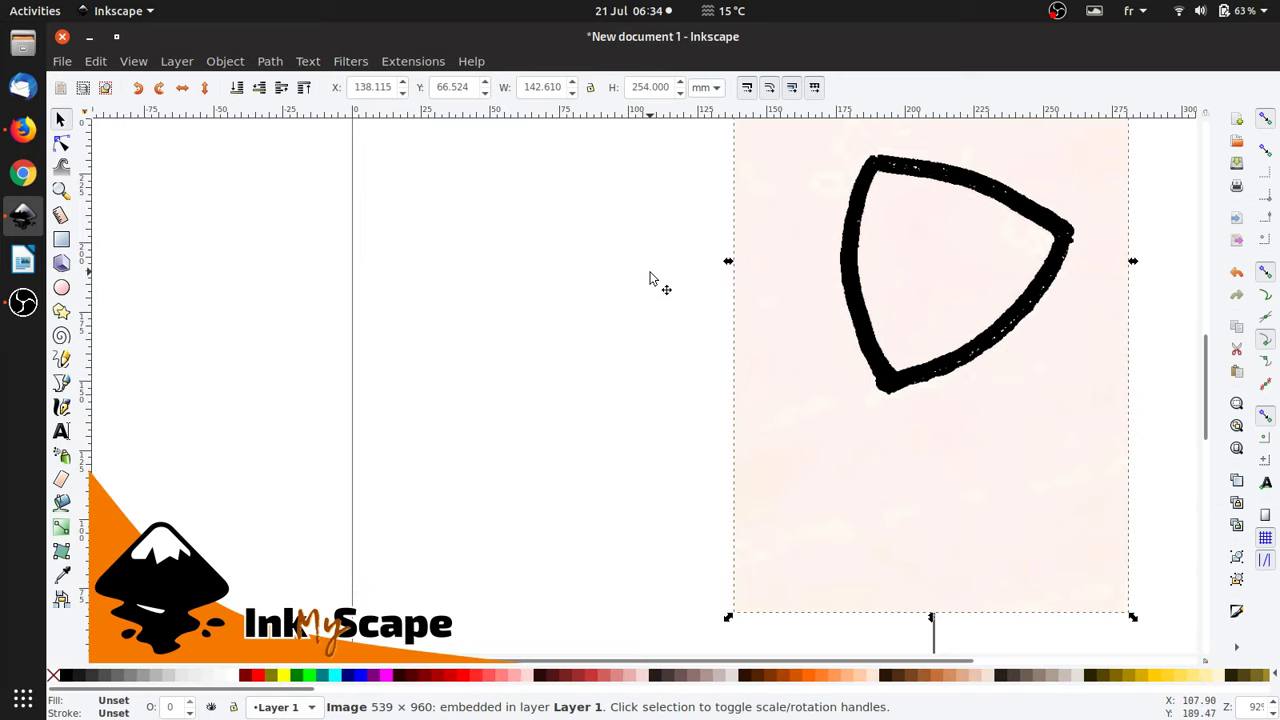
{"action": "left_click", "coordinate": [590, 337]}
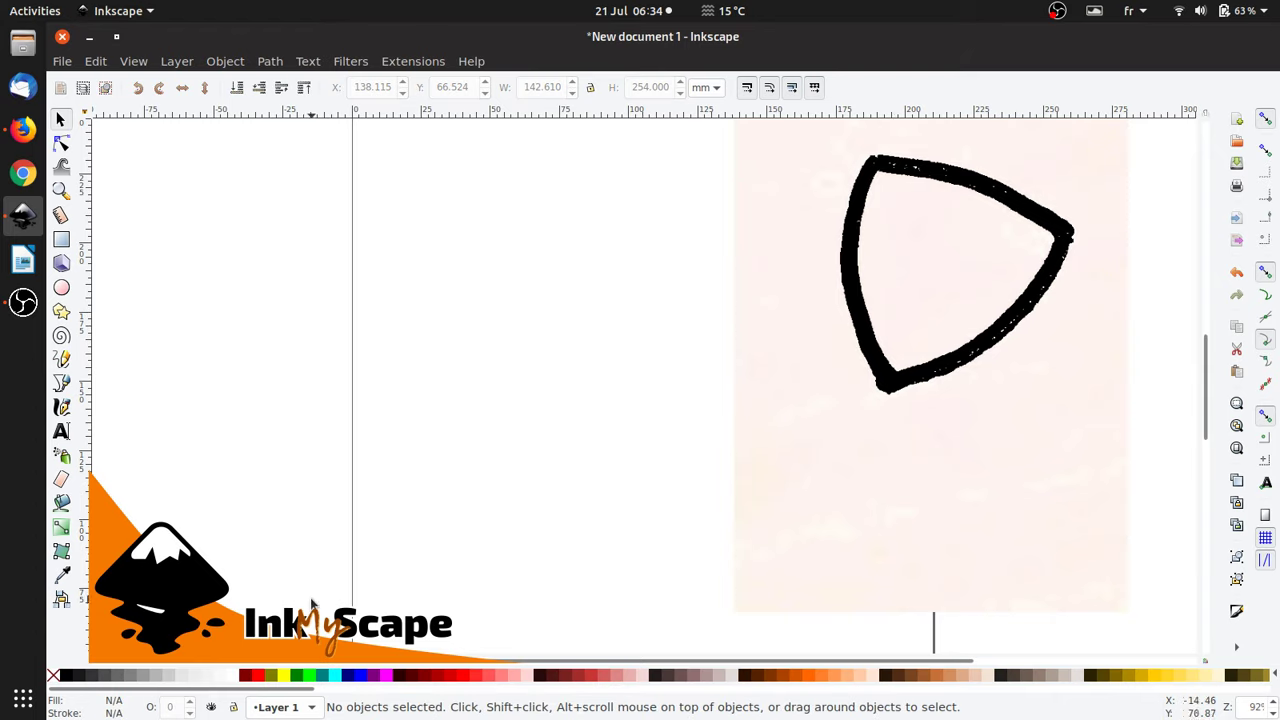
{"action": "left_click", "coordinate": [61, 240]}
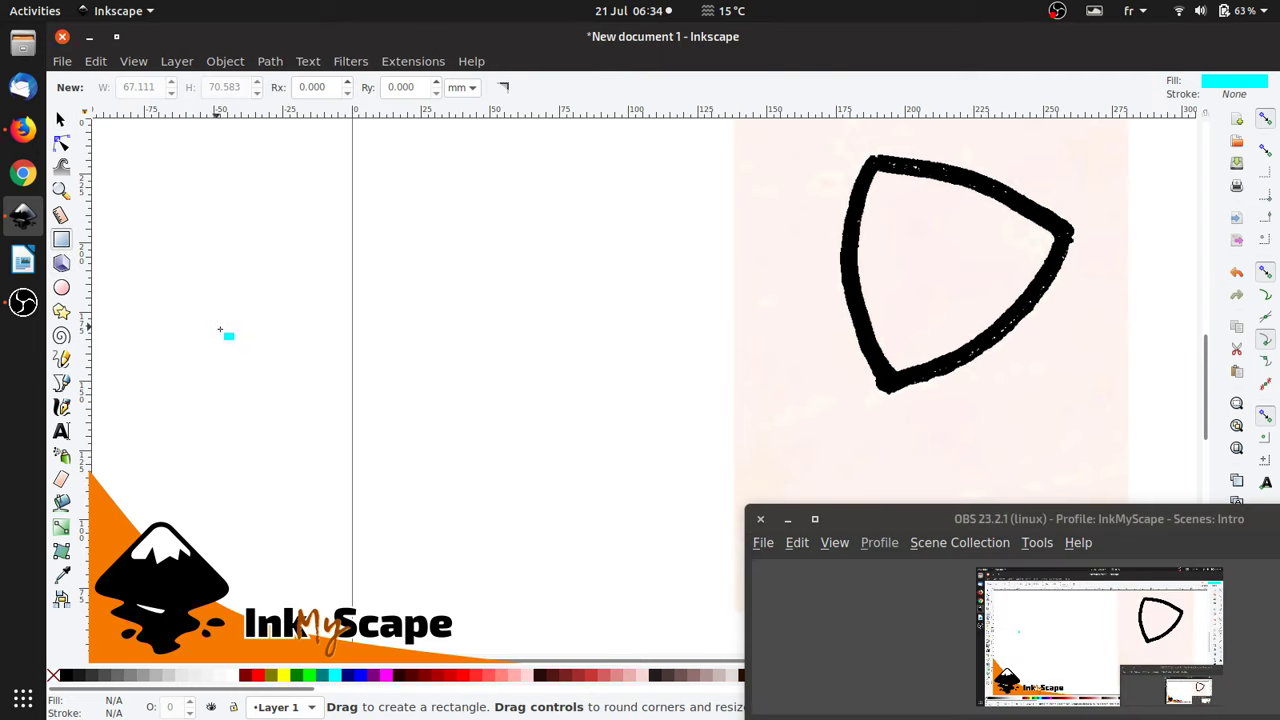
{"action": "left_click", "coordinate": [787, 519]}
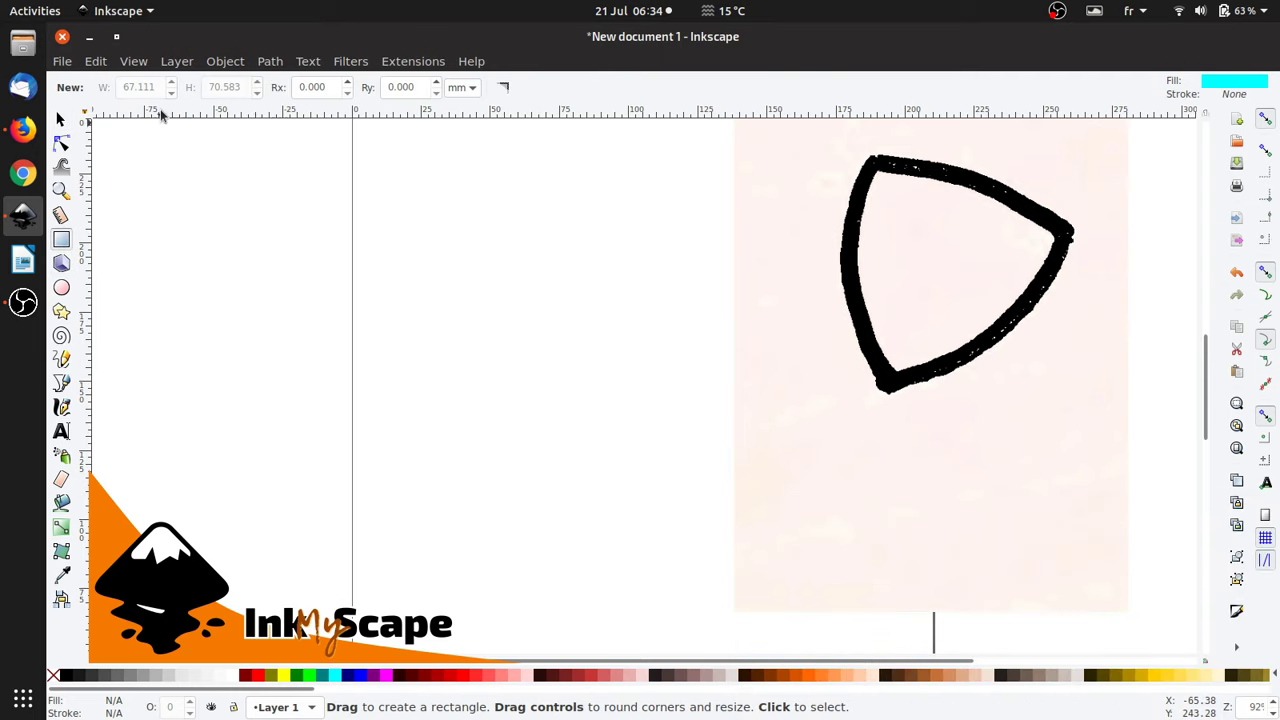
{"action": "left_click_drag", "start_coordinate": [142, 162], "coordinate": [327, 328]}
Step: Draw a cyan three-corner polygon triangle and line it up beside the square
{"action": "left_click", "coordinate": [61, 288]}
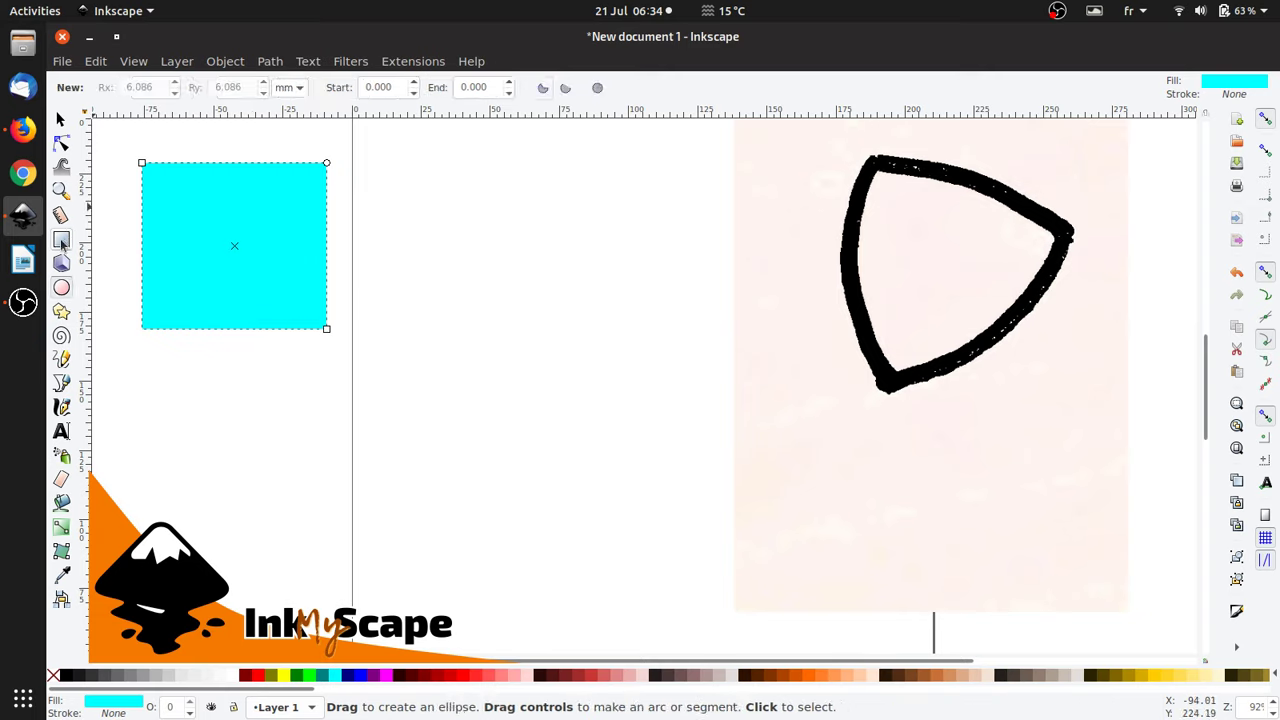
{"action": "left_click", "coordinate": [62, 311]}
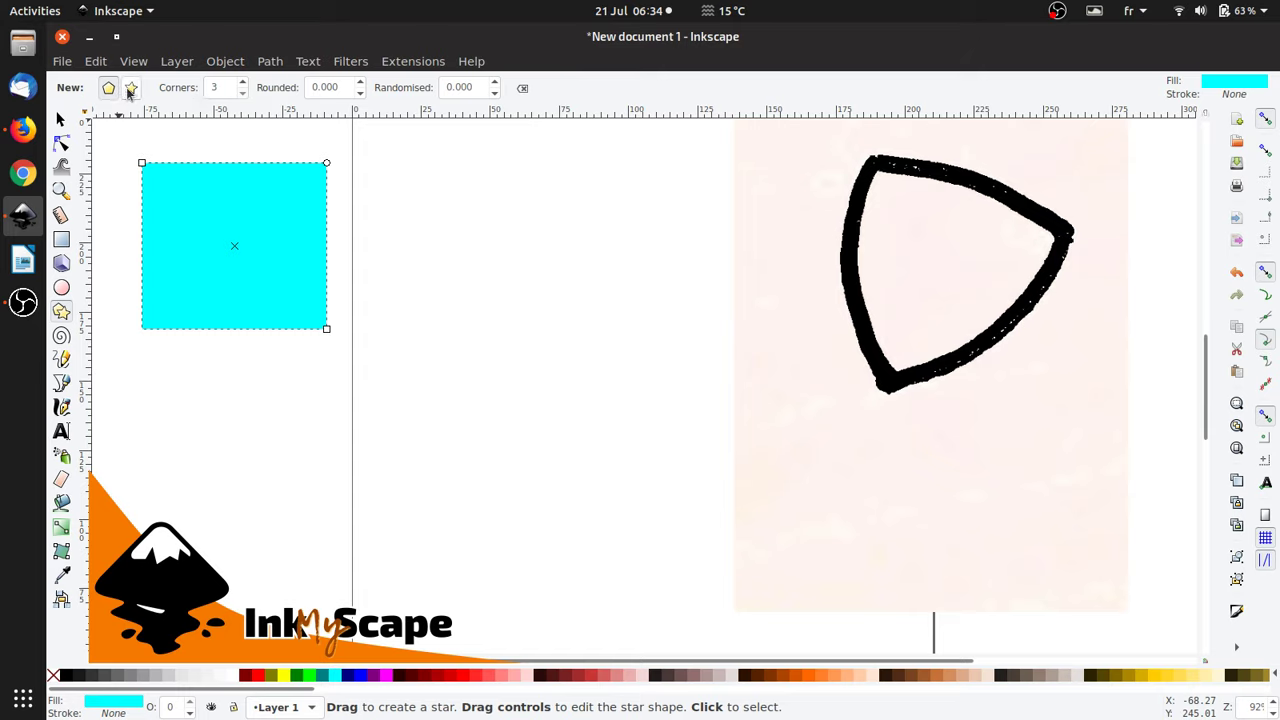
{"action": "left_click_drag", "start_coordinate": [518, 202], "coordinate": [428, 256]}
{"action": "left_click", "coordinate": [60, 118]}
{"action": "left_click_drag", "start_coordinate": [480, 209], "coordinate": [422, 274]}
Step: Draw a closed ten-point freeform straight-line path to the right of the square
{"action": "left_click", "coordinate": [385, 390]}
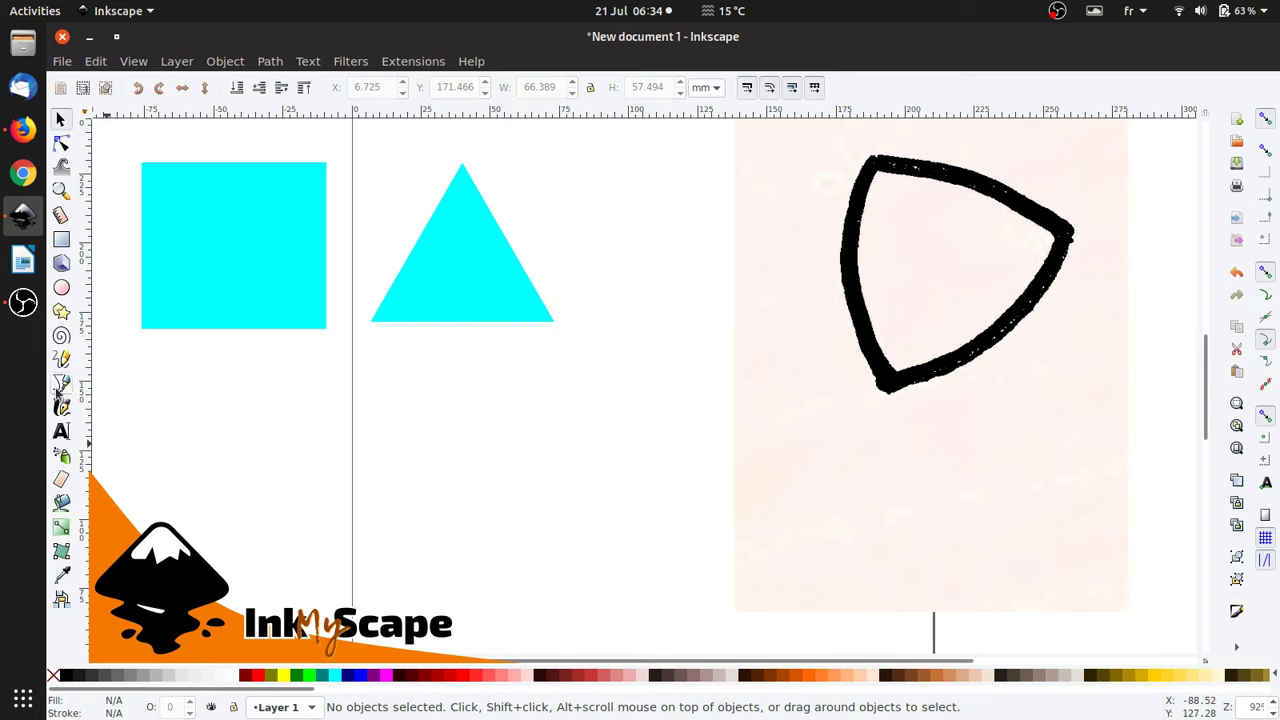
{"action": "left_click", "coordinate": [61, 383]}
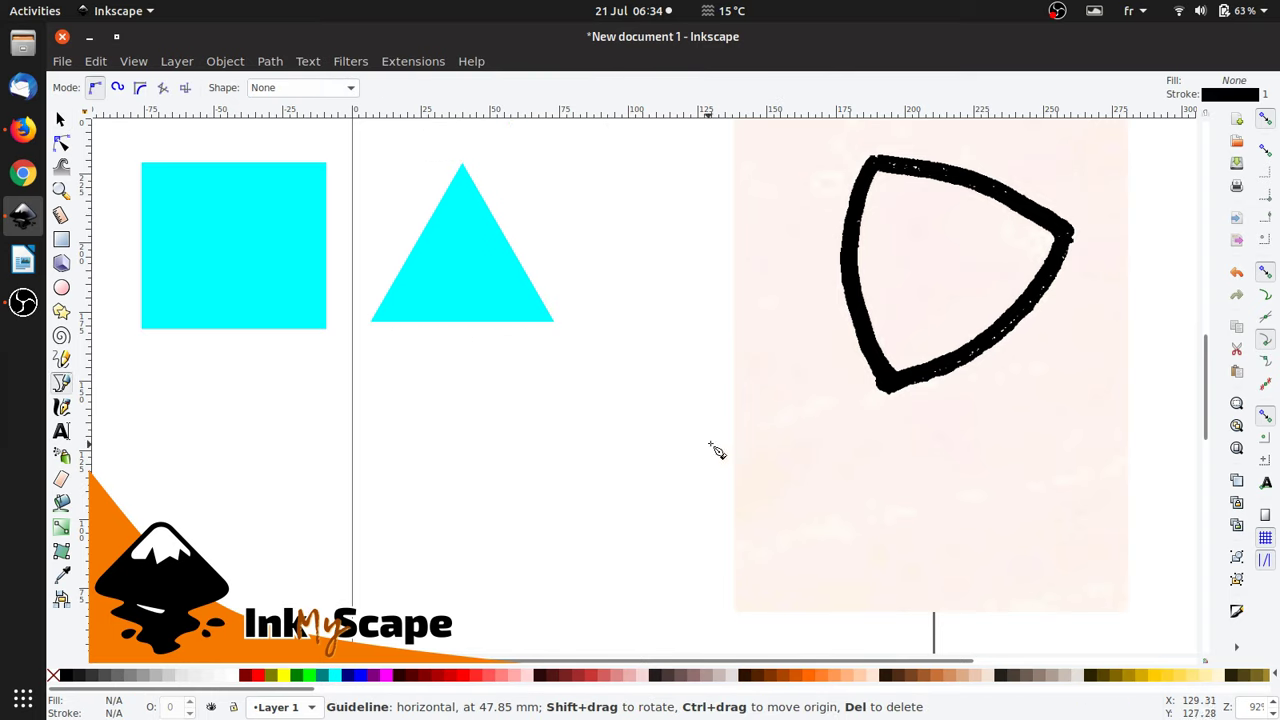
{"action": "left_click", "coordinate": [682, 378]}
{"action": "left_click", "coordinate": [649, 510]}
{"action": "left_click", "coordinate": [863, 441]}
{"action": "left_click", "coordinate": [952, 444]}
{"action": "left_click", "coordinate": [965, 300]}
{"action": "left_click", "coordinate": [883, 274]}
{"action": "left_click", "coordinate": [726, 352]}
{"action": "left_click", "coordinate": [660, 328]}
{"action": "left_click", "coordinate": [627, 395]}
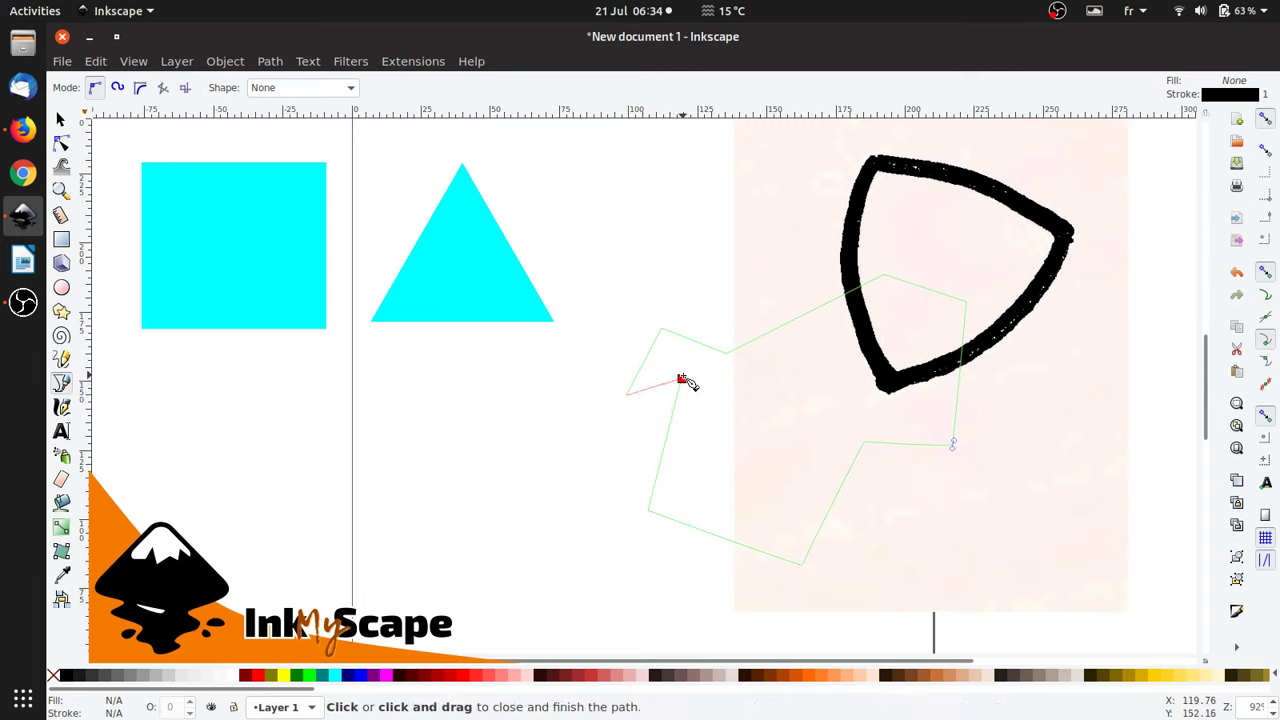
{"action": "left_click", "coordinate": [682, 379]}
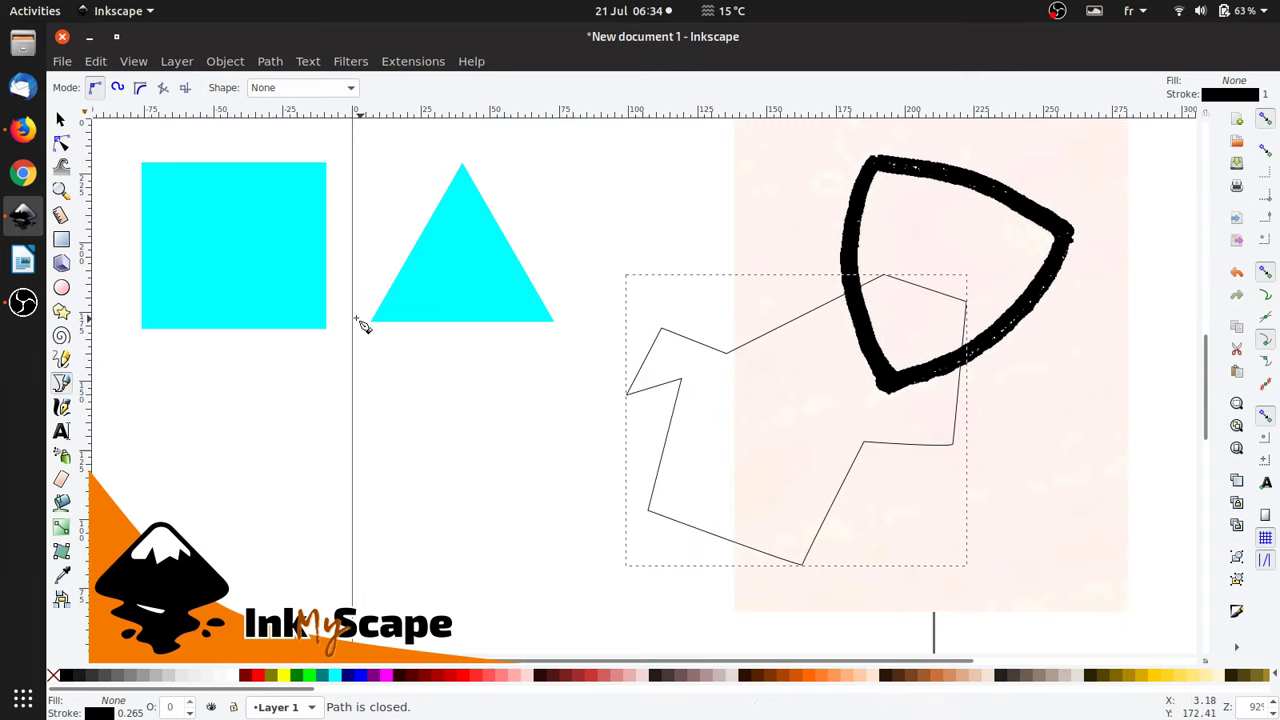
Step: Make all of the path's segments straight lines and fill it cyan
{"action": "left_click", "coordinate": [61, 143]}
{"action": "left_click_drag", "start_coordinate": [591, 206], "coordinate": [1026, 636]}
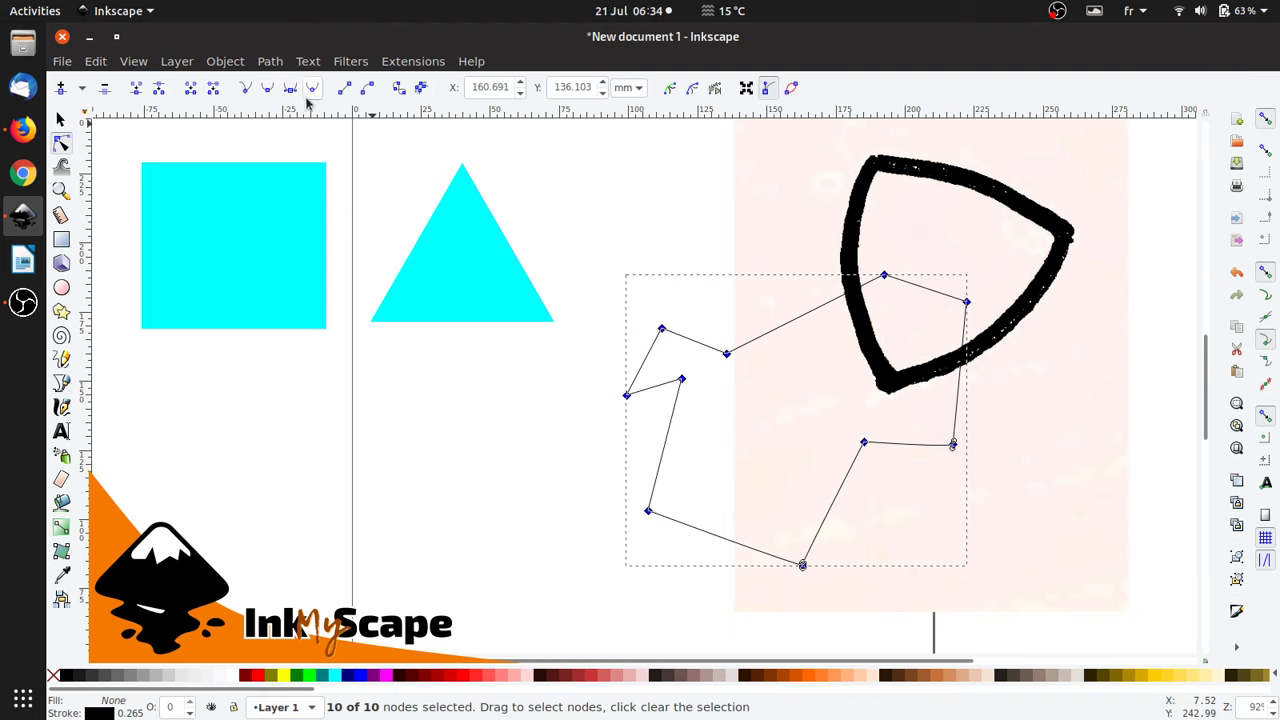
{"action": "left_click", "coordinate": [345, 88]}
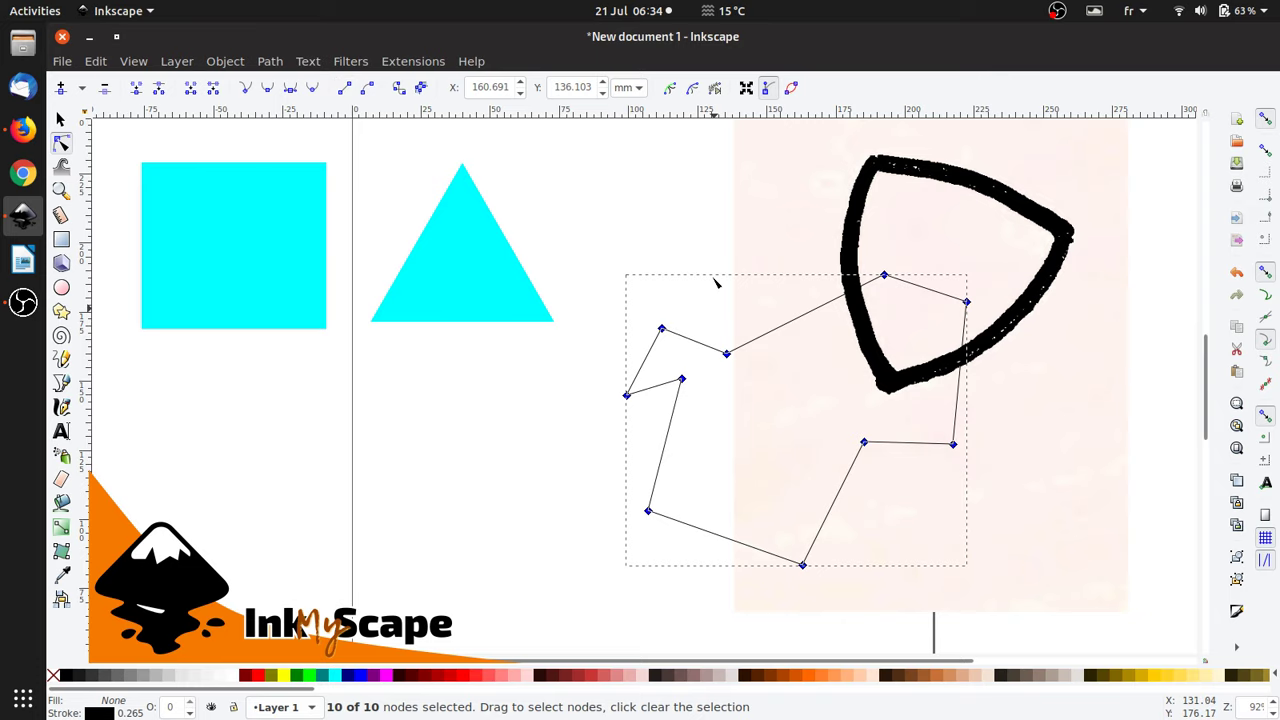
{"action": "left_click", "coordinate": [743, 380]}
{"action": "left_click", "coordinate": [760, 338]}
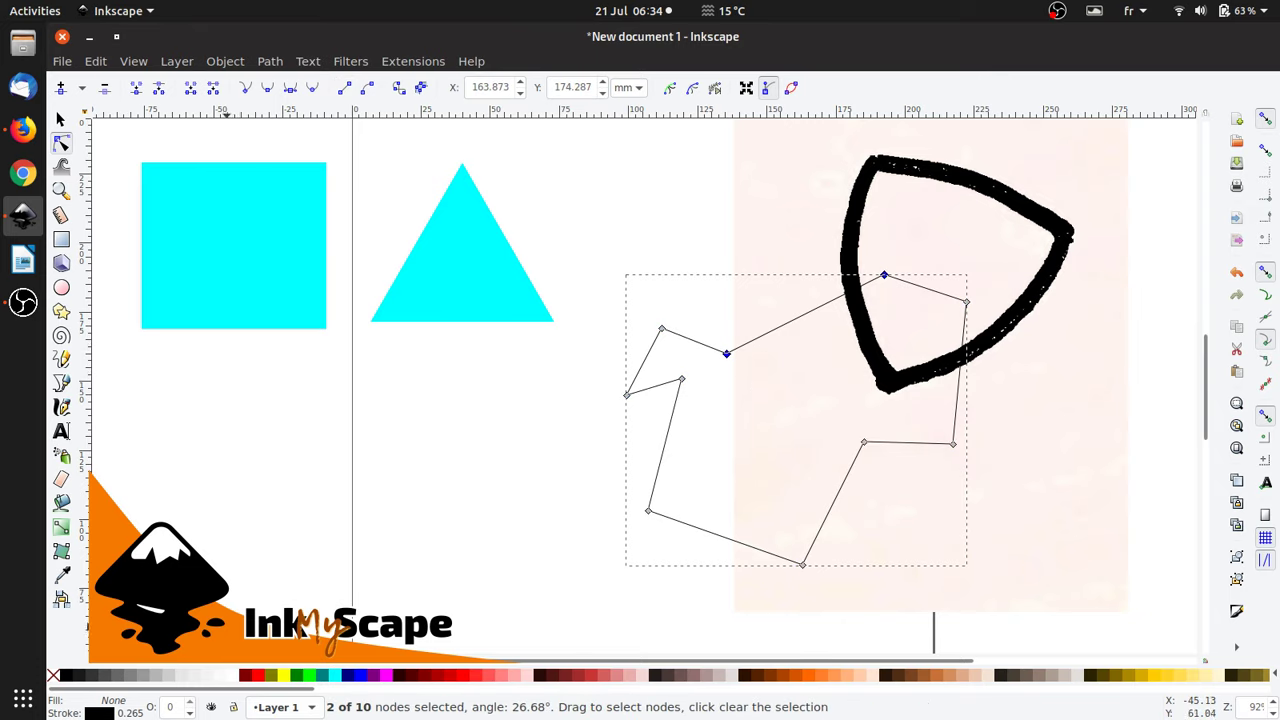
{"action": "left_click", "coordinate": [340, 676]}
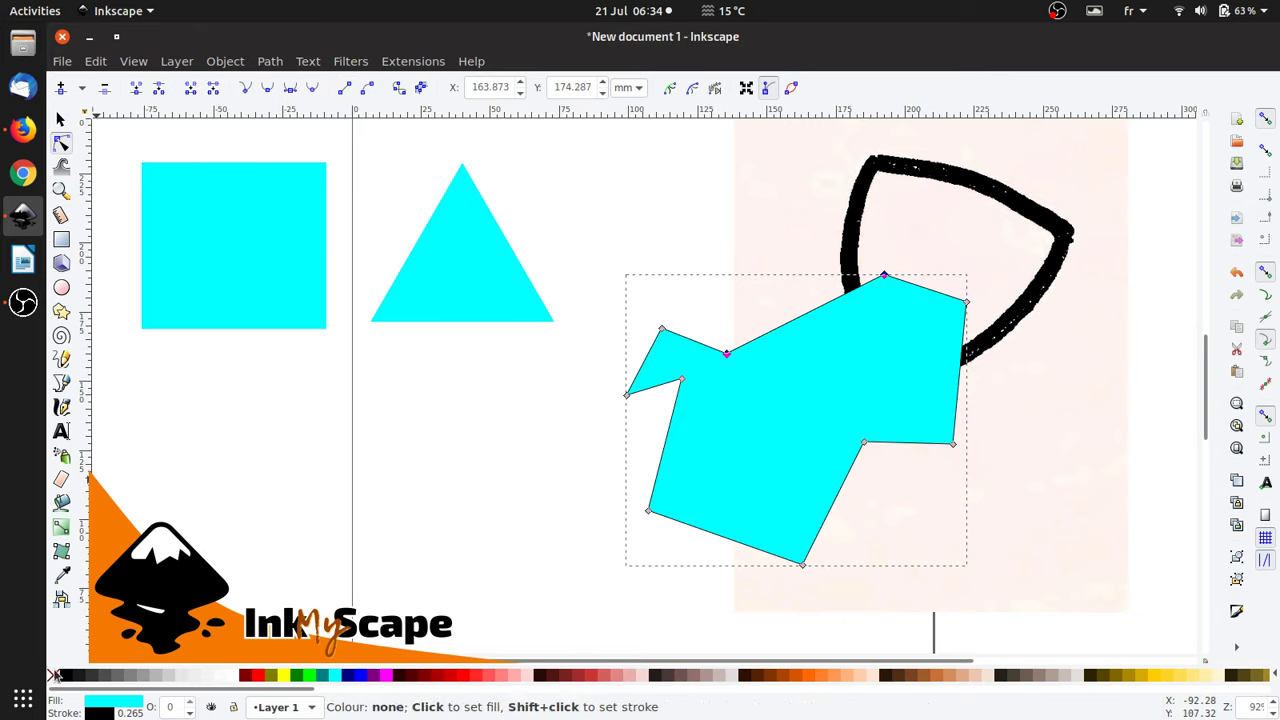
{"action": "left_click", "coordinate": [856, 458]}
{"action": "mouse_move", "coordinate": [804, 444]}
{"action": "left_mouse_down"}
{"action": "mouse_move", "coordinate": [762, 537]}
{"action": "mouse_move", "coordinate": [654, 569]}
{"action": "left_mouse_up"}
Step: Move the cyan shape to the lower right and the triangle further down
{"action": "key", "text": "s"}
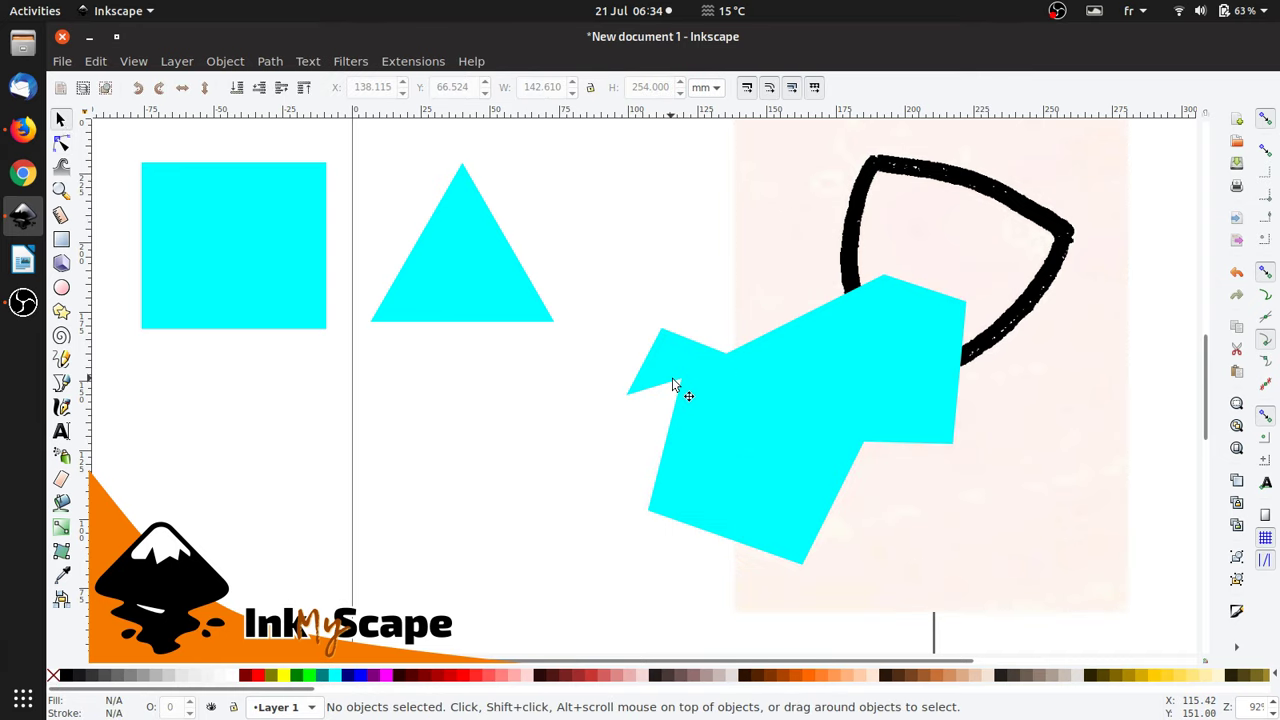
{"action": "left_click_drag", "start_coordinate": [675, 383], "coordinate": [1012, 645]}
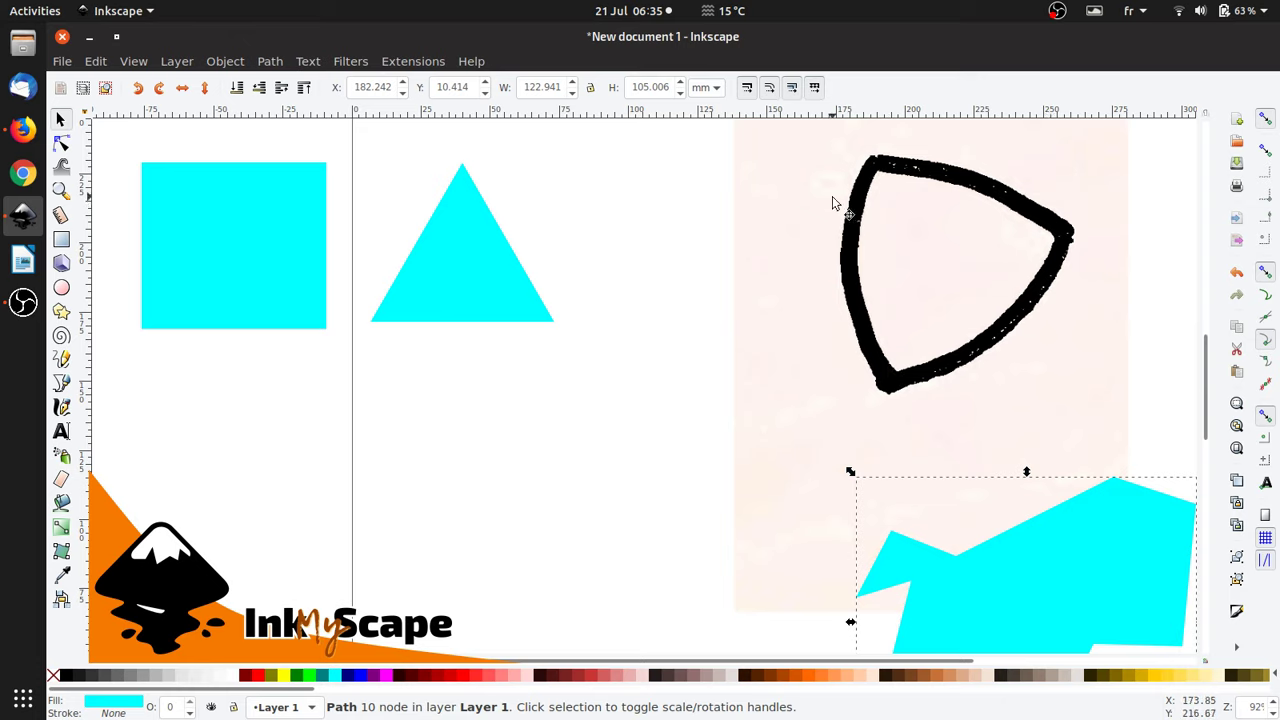
{"action": "left_click_drag", "start_coordinate": [445, 278], "coordinate": [475, 420]}
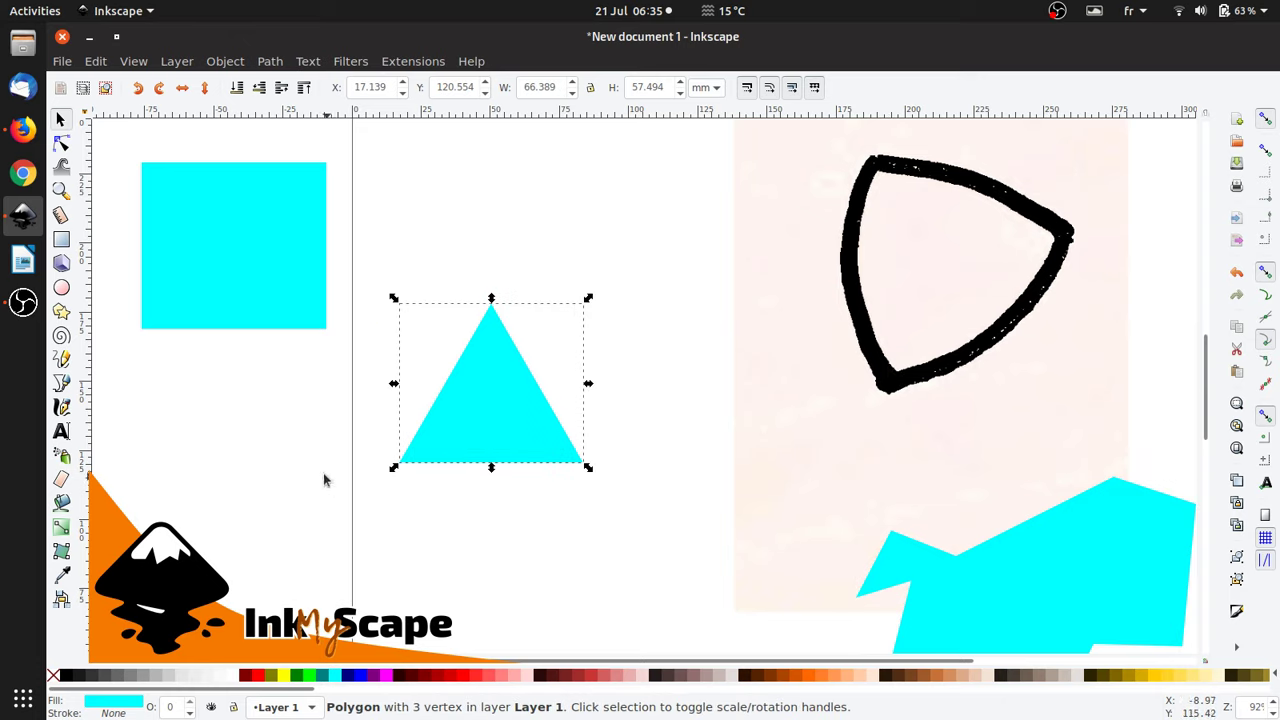
Step: Give the triangle a 10 mm solid black stroke and no fill
{"action": "left_click", "coordinate": [65, 676]}
{"action": "left_click", "coordinate": [90, 705]}
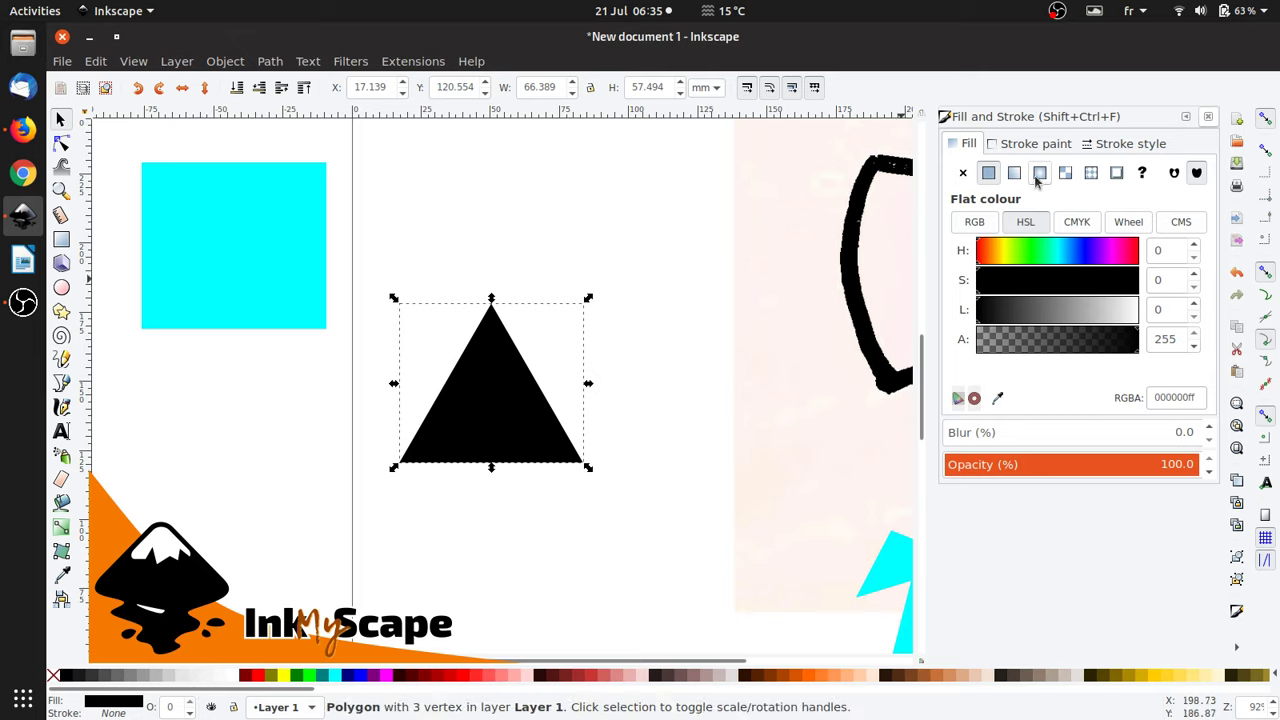
{"action": "left_click", "coordinate": [1115, 146]}
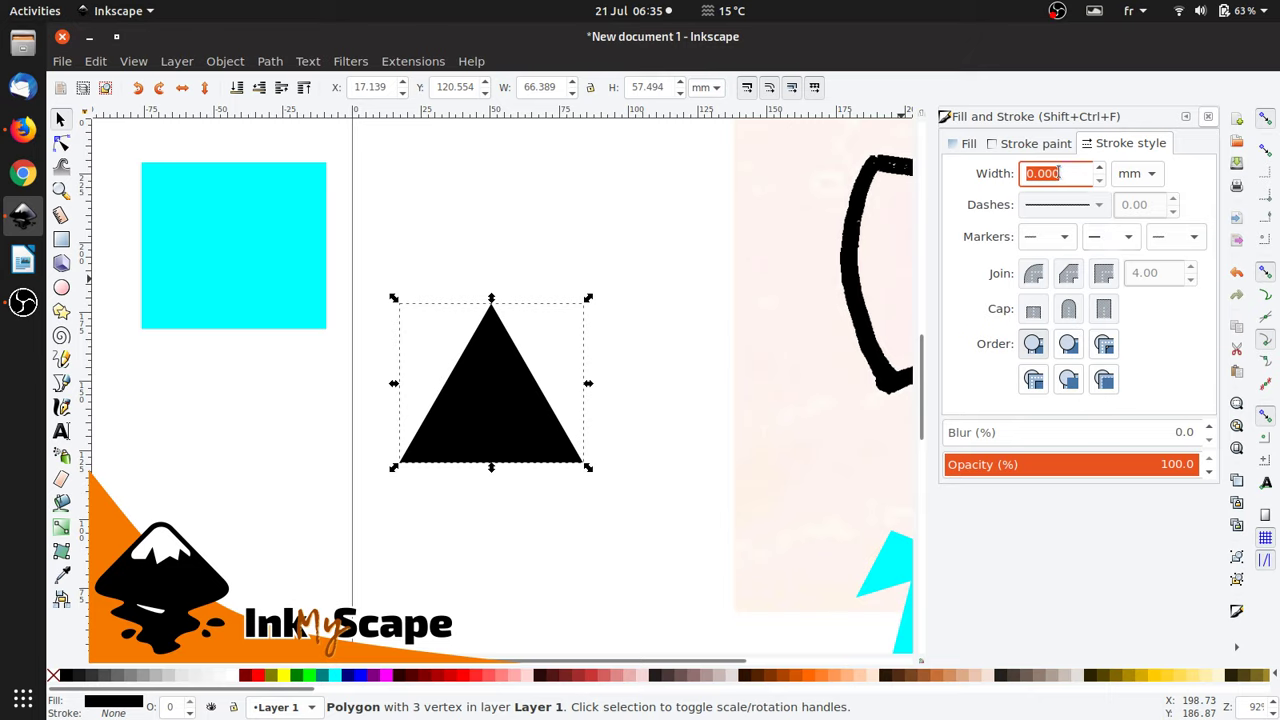
{"action": "type", "text": "10"}
{"action": "key", "text": "Return"}
{"action": "left_click", "coordinate": [1030, 145]}
{"action": "left_click", "coordinate": [988, 172]}
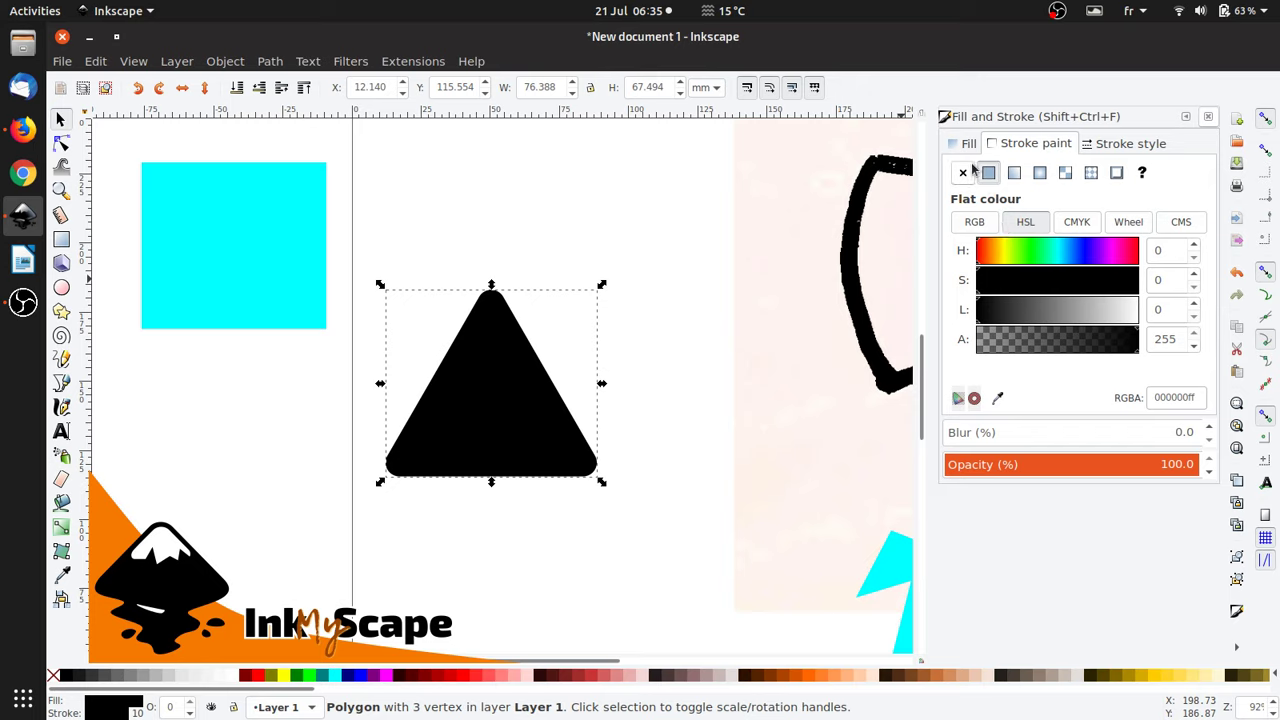
{"action": "left_click", "coordinate": [964, 144]}
{"action": "left_click", "coordinate": [962, 172]}
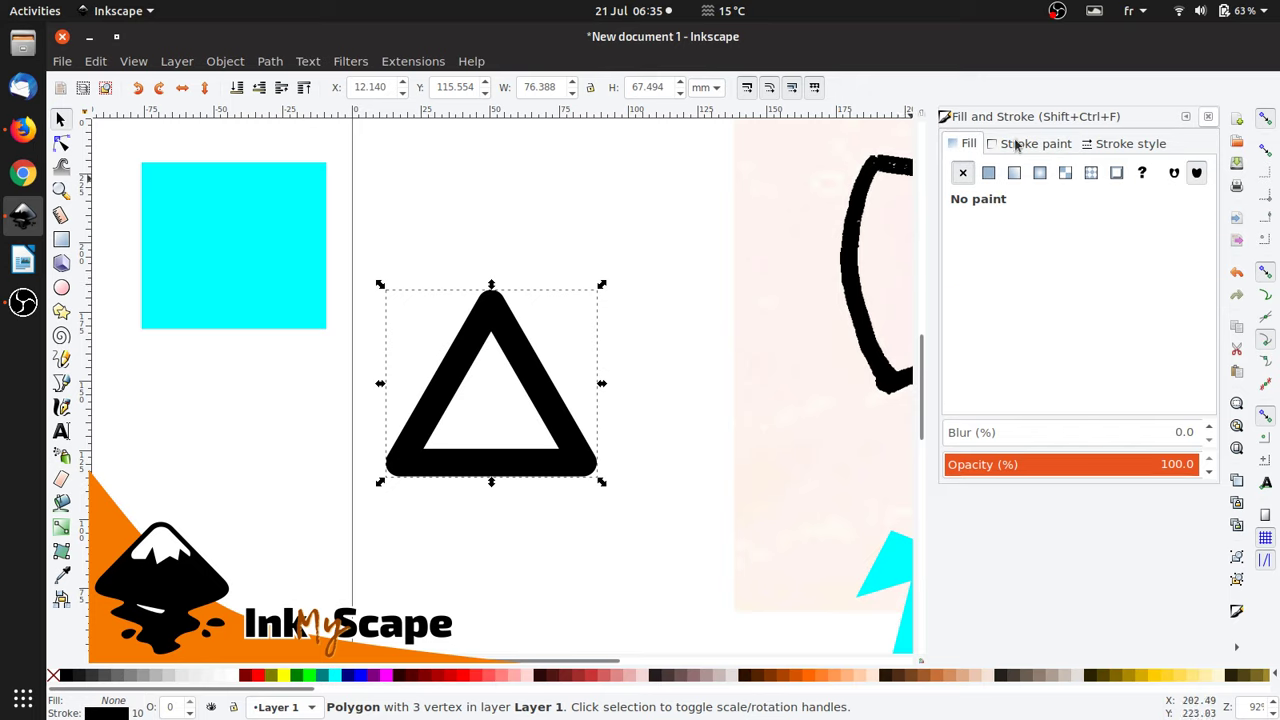
Step: Set the triangle outline to round joins and round caps
{"action": "left_click", "coordinate": [1098, 144]}
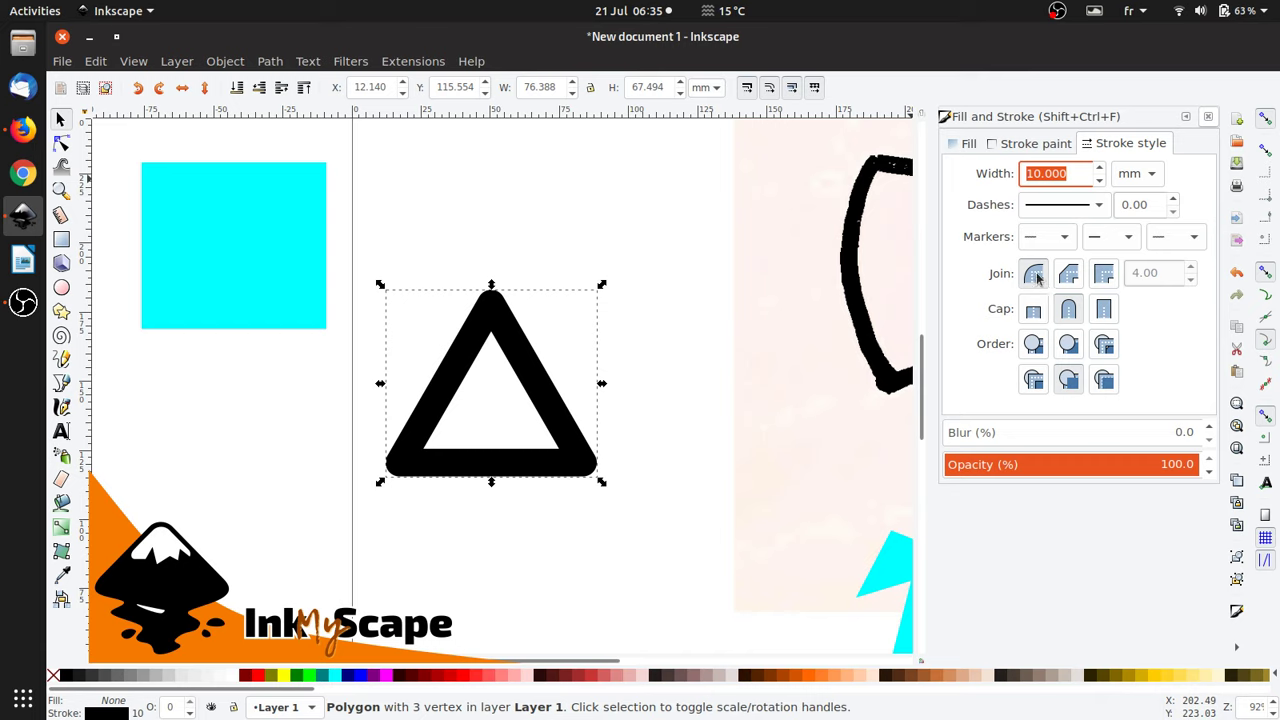
{"action": "left_click", "coordinate": [1103, 275]}
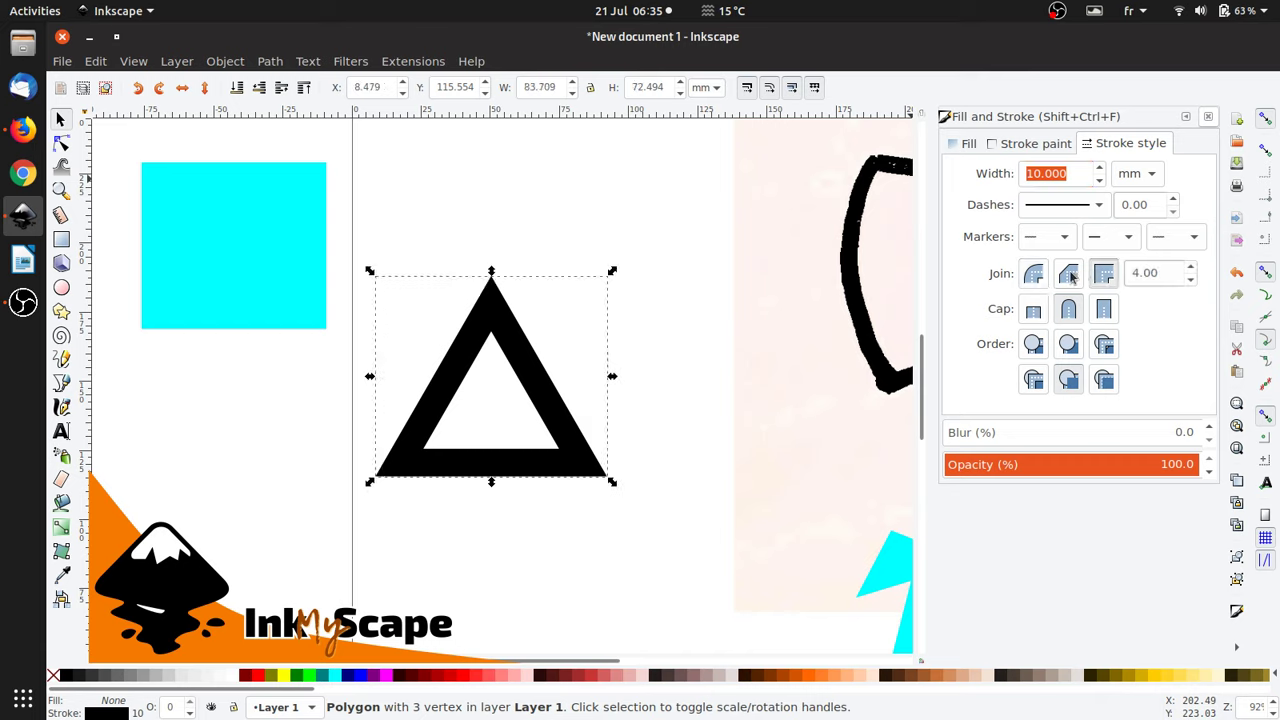
{"action": "left_click", "coordinate": [1069, 276]}
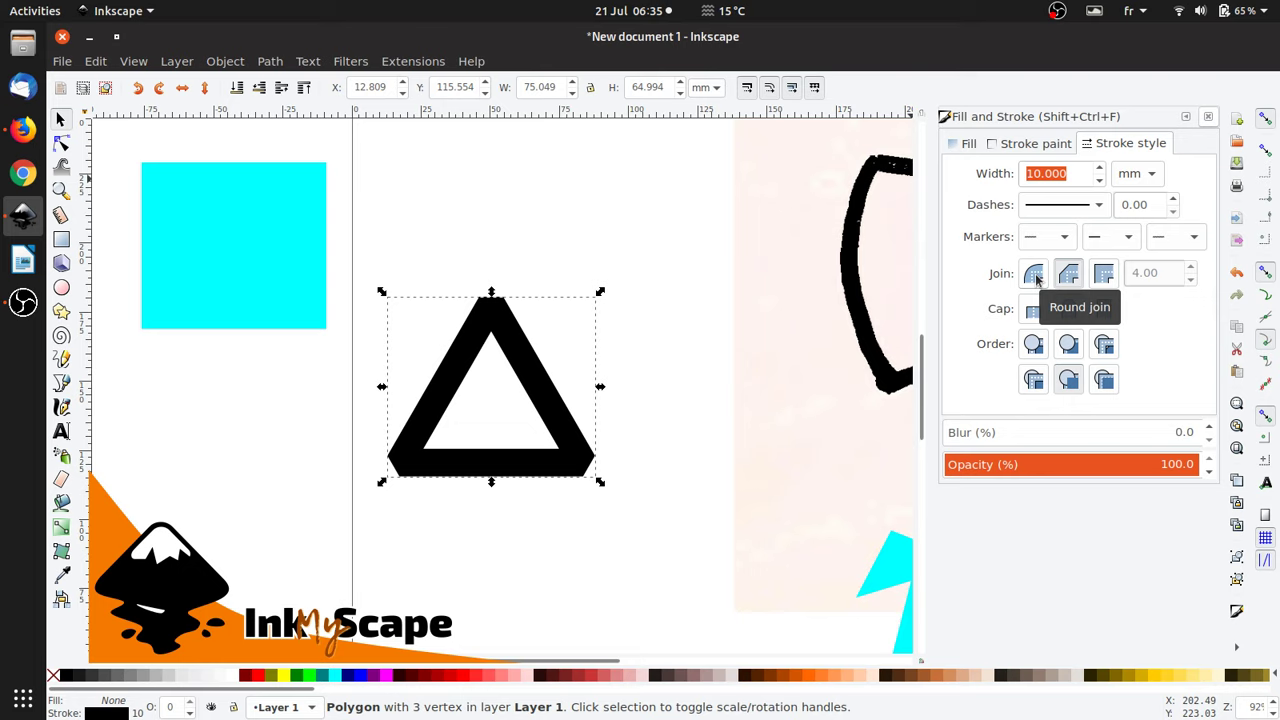
{"action": "left_click", "coordinate": [1036, 279]}
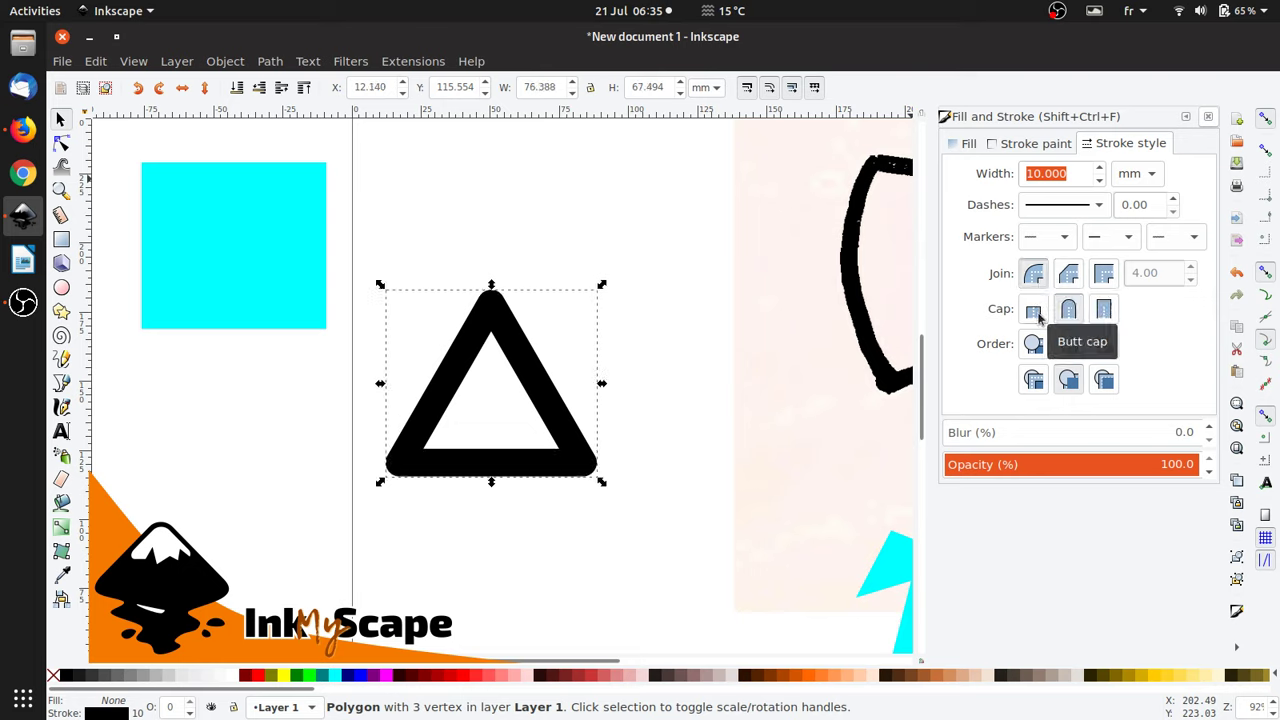
{"action": "left_click", "coordinate": [1104, 309]}
{"action": "left_click", "coordinate": [1036, 311]}
{"action": "left_click", "coordinate": [1068, 312]}
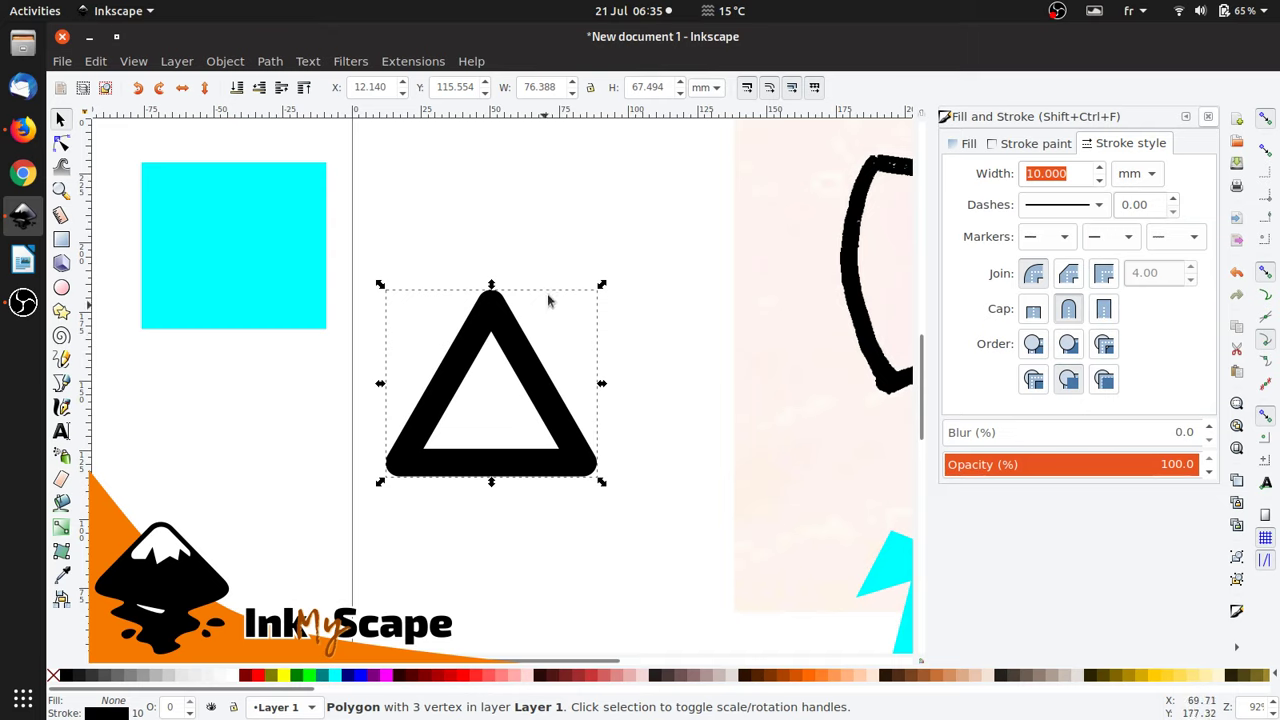
Step: Fill the outlined triangle lime green, with the fill drawn above the black stroke
{"action": "left_click", "coordinate": [312, 678]}
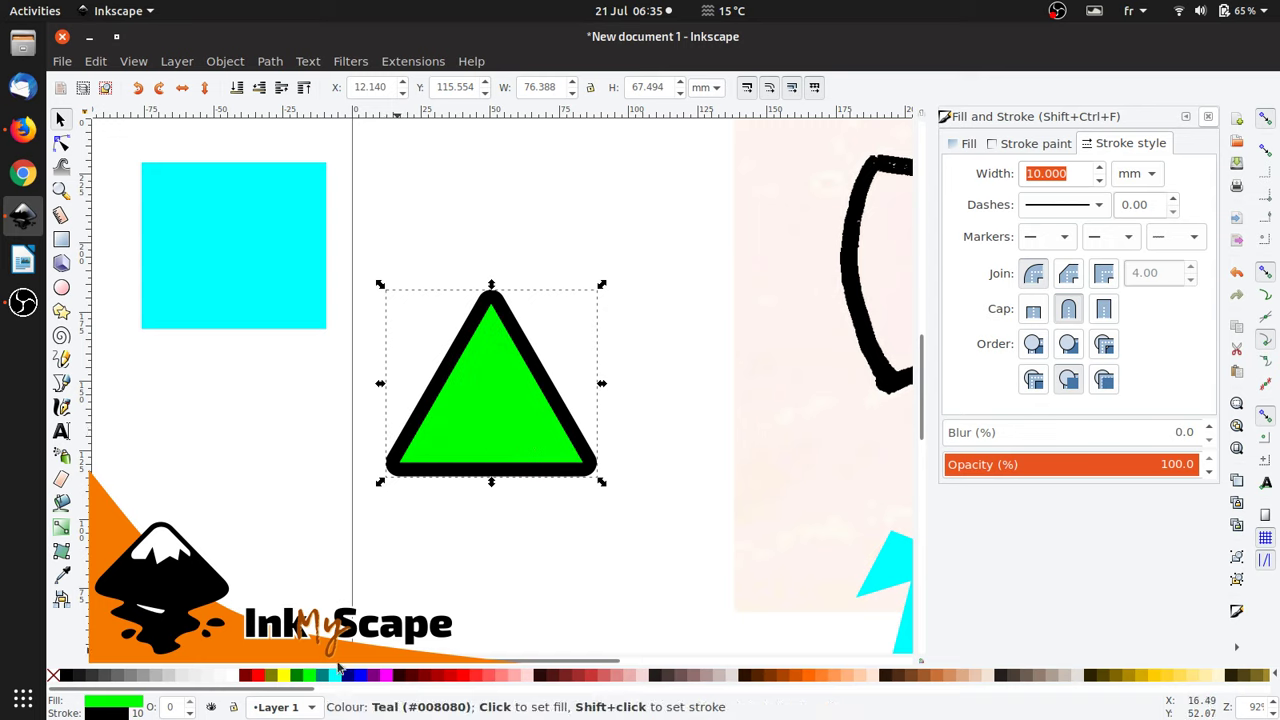
{"action": "left_click", "coordinate": [1034, 381]}
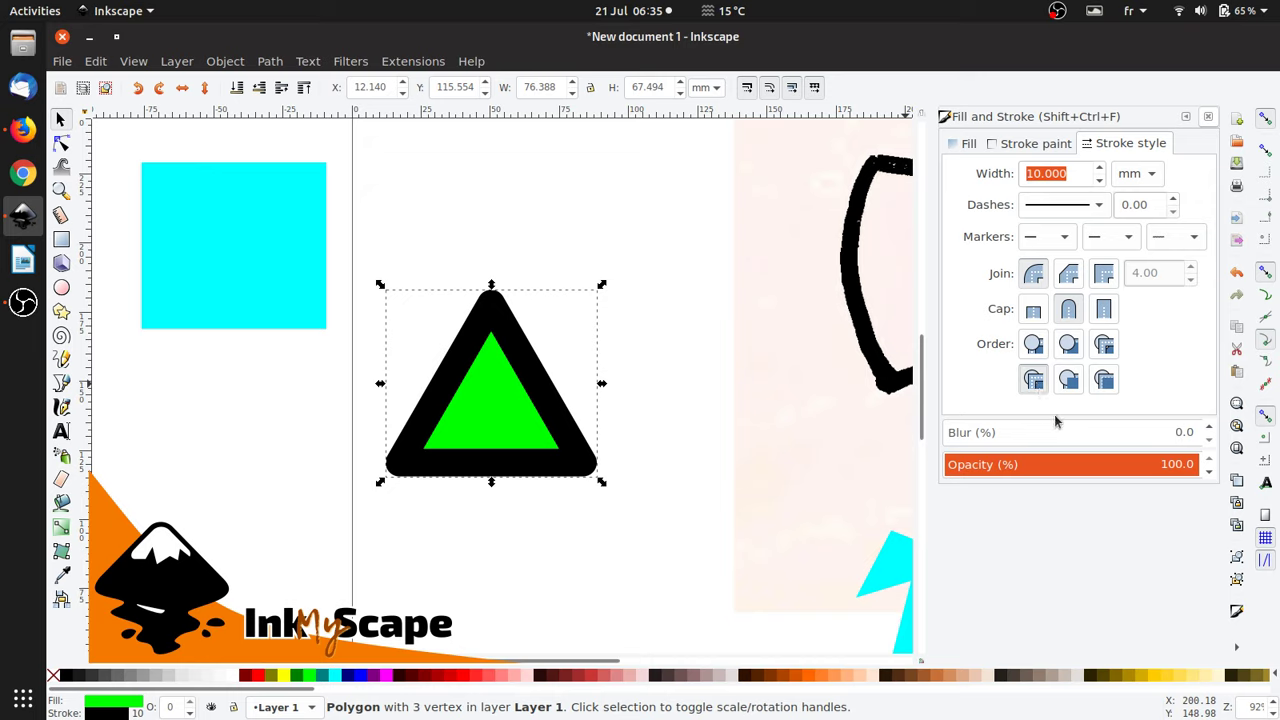
{"action": "left_click", "coordinate": [1068, 380]}
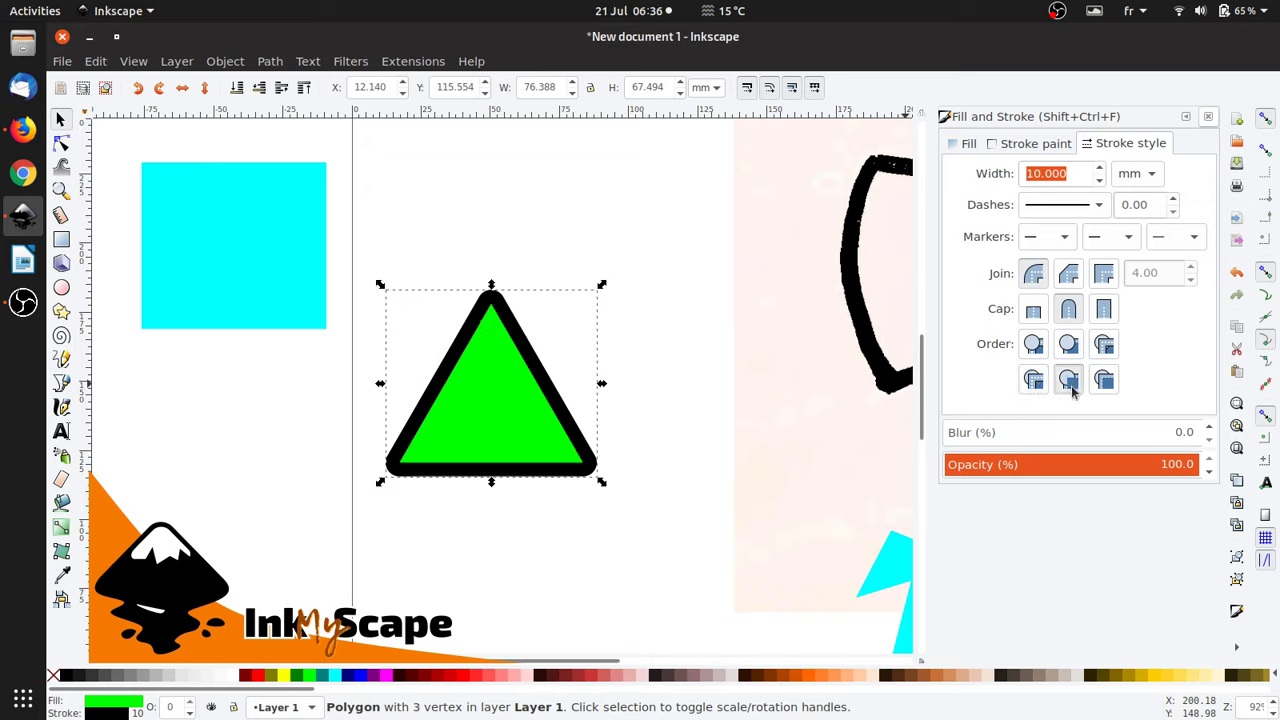
{"action": "left_click", "coordinate": [558, 238]}
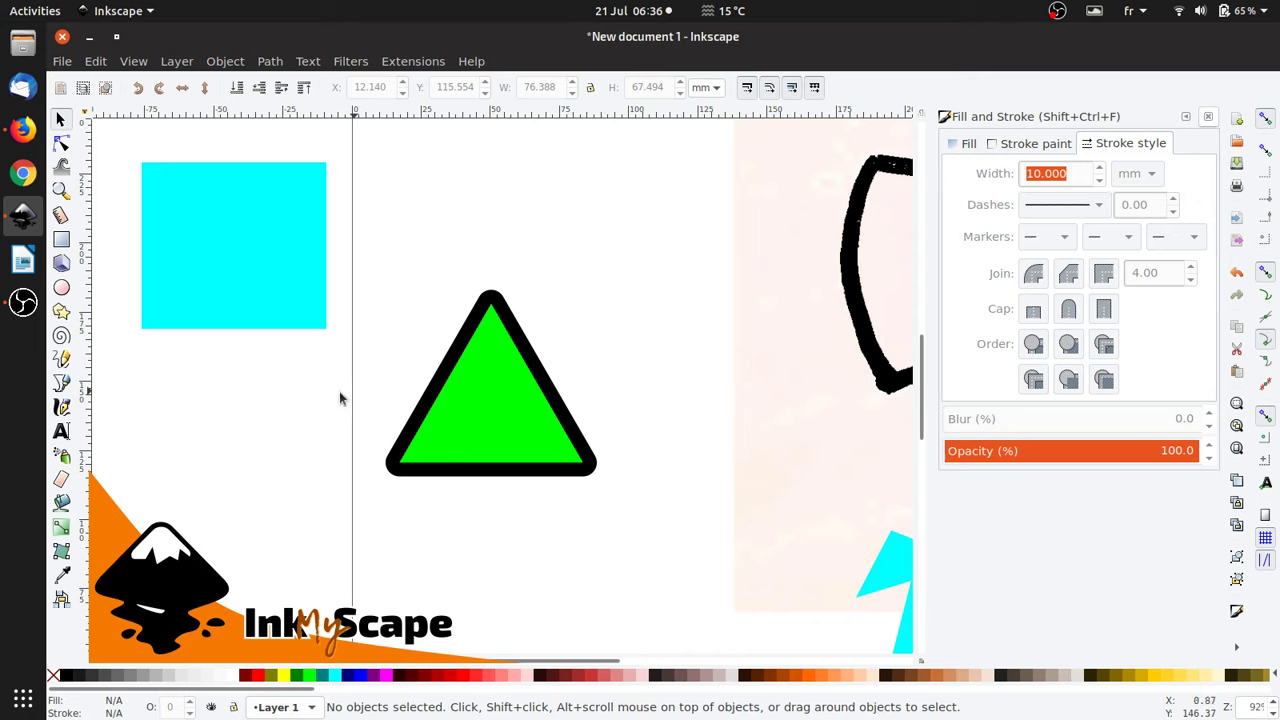
Step: Convert the green triangle to a path with Object to Path
{"action": "left_click", "coordinate": [61, 143]}
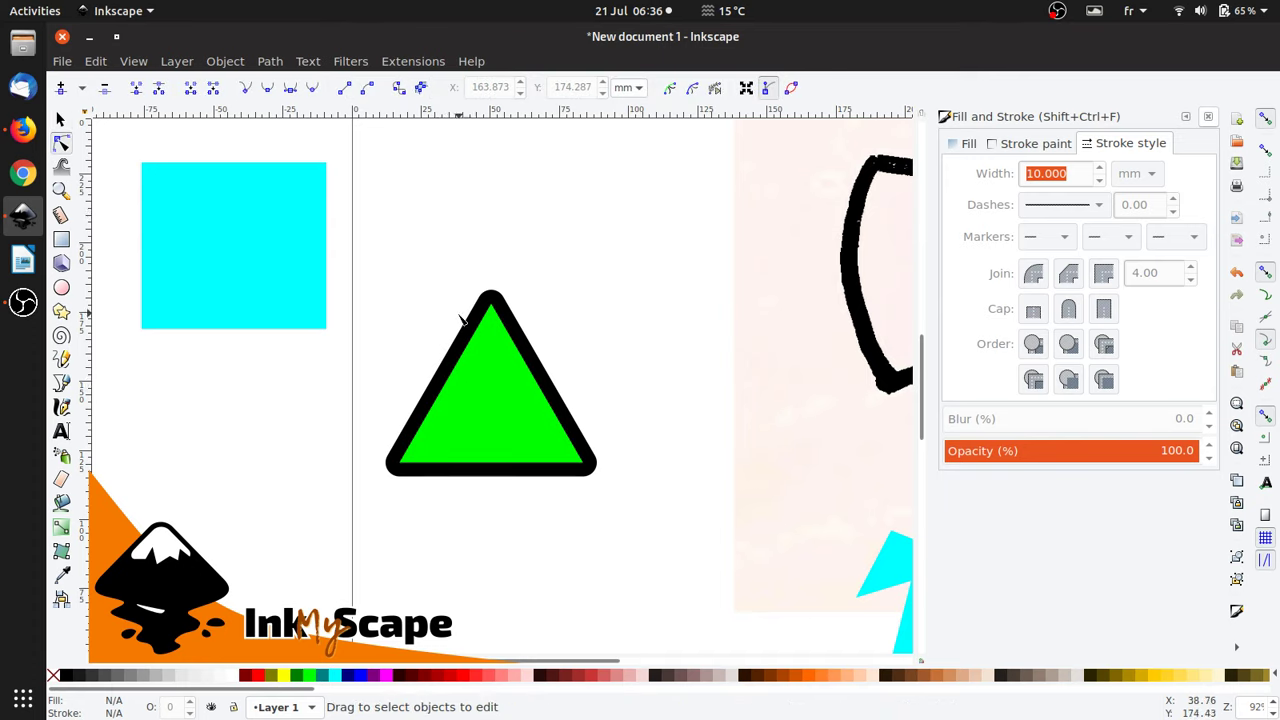
{"action": "left_click", "coordinate": [478, 447]}
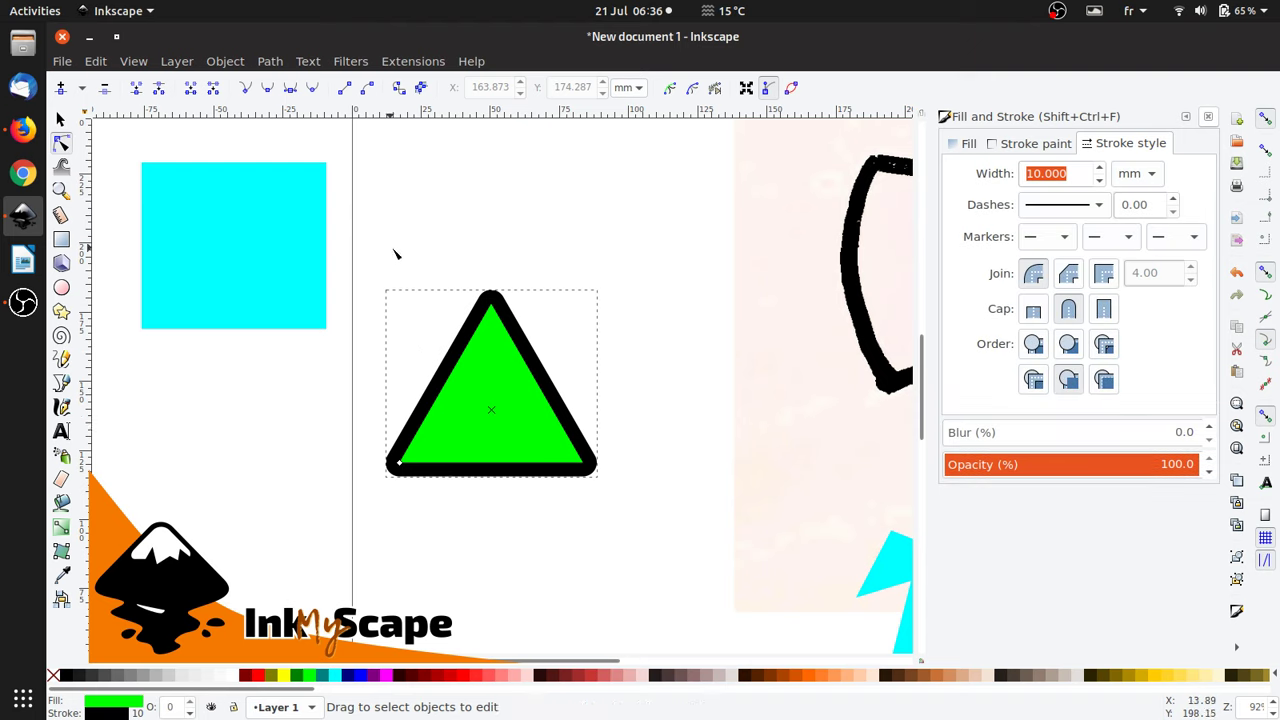
{"action": "left_click", "coordinate": [269, 63]}
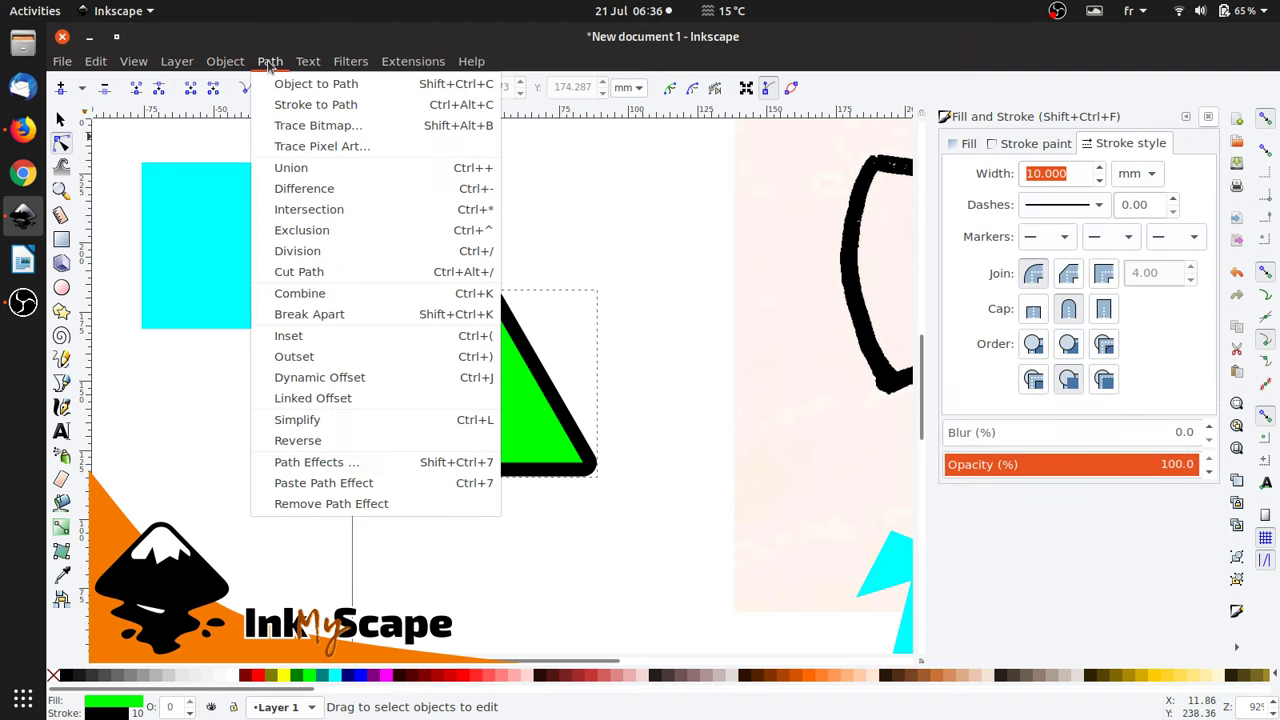
{"action": "left_click", "coordinate": [289, 85]}
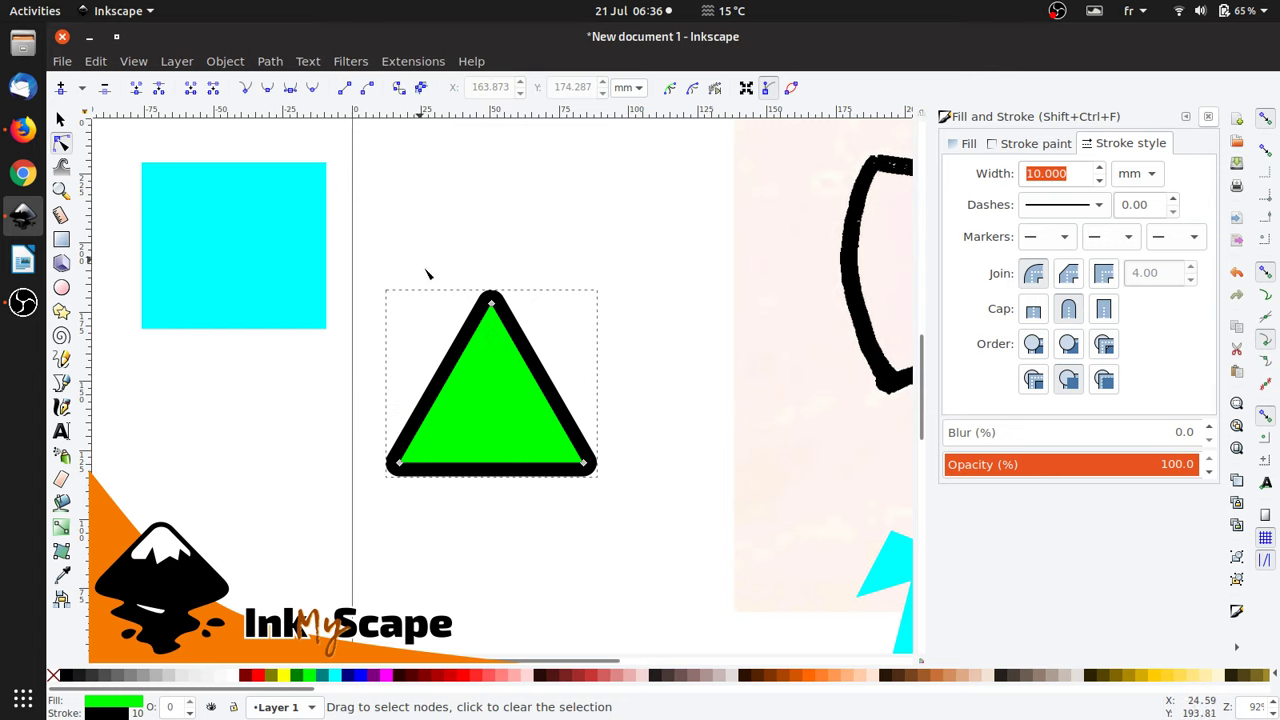
Step: Convert the cyan square into a four-node path as well
{"action": "left_click", "coordinate": [285, 217]}
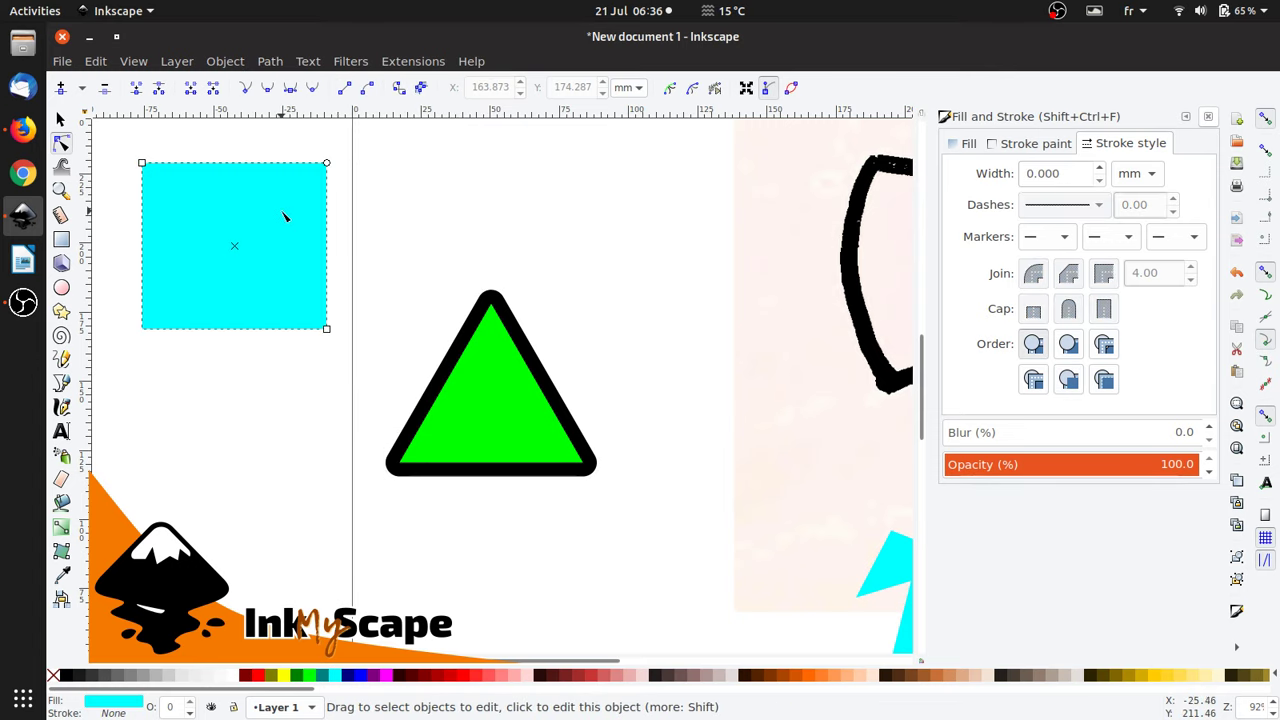
{"action": "left_click_drag", "start_coordinate": [326, 163], "coordinate": [314, 120]}
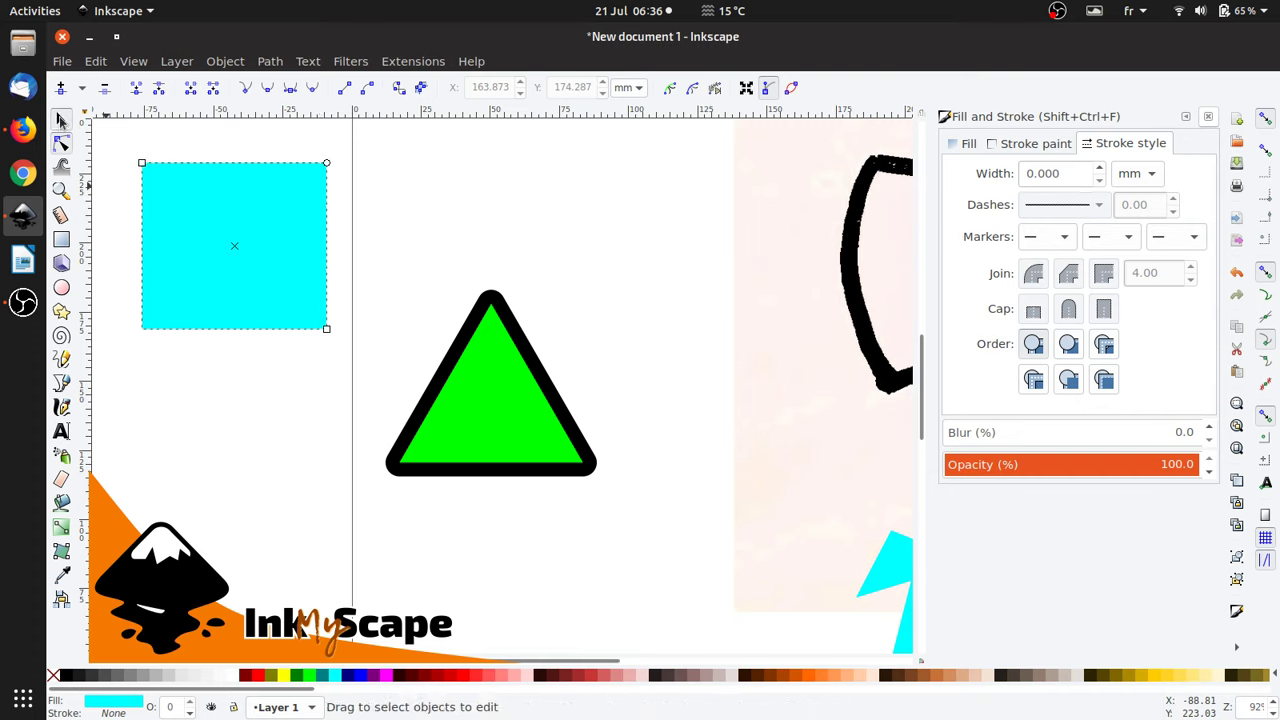
{"action": "left_click", "coordinate": [60, 119]}
{"action": "left_click", "coordinate": [270, 62]}
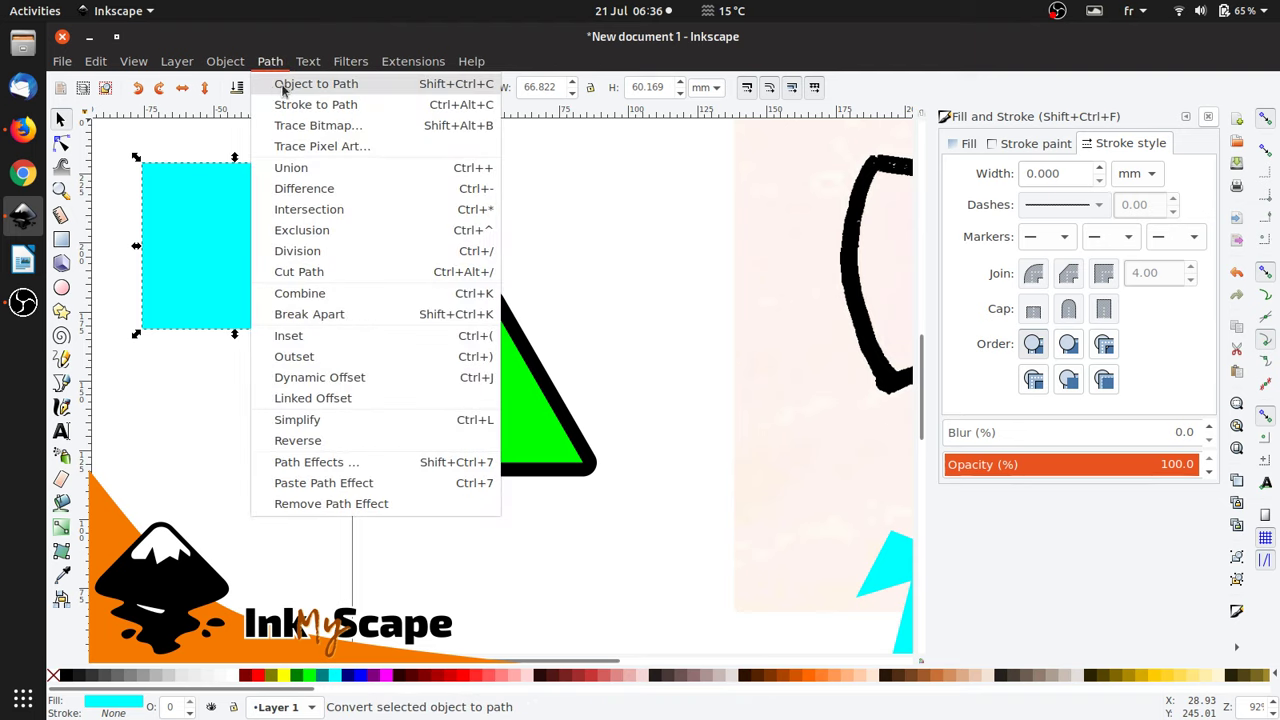
{"action": "left_click", "coordinate": [287, 85]}
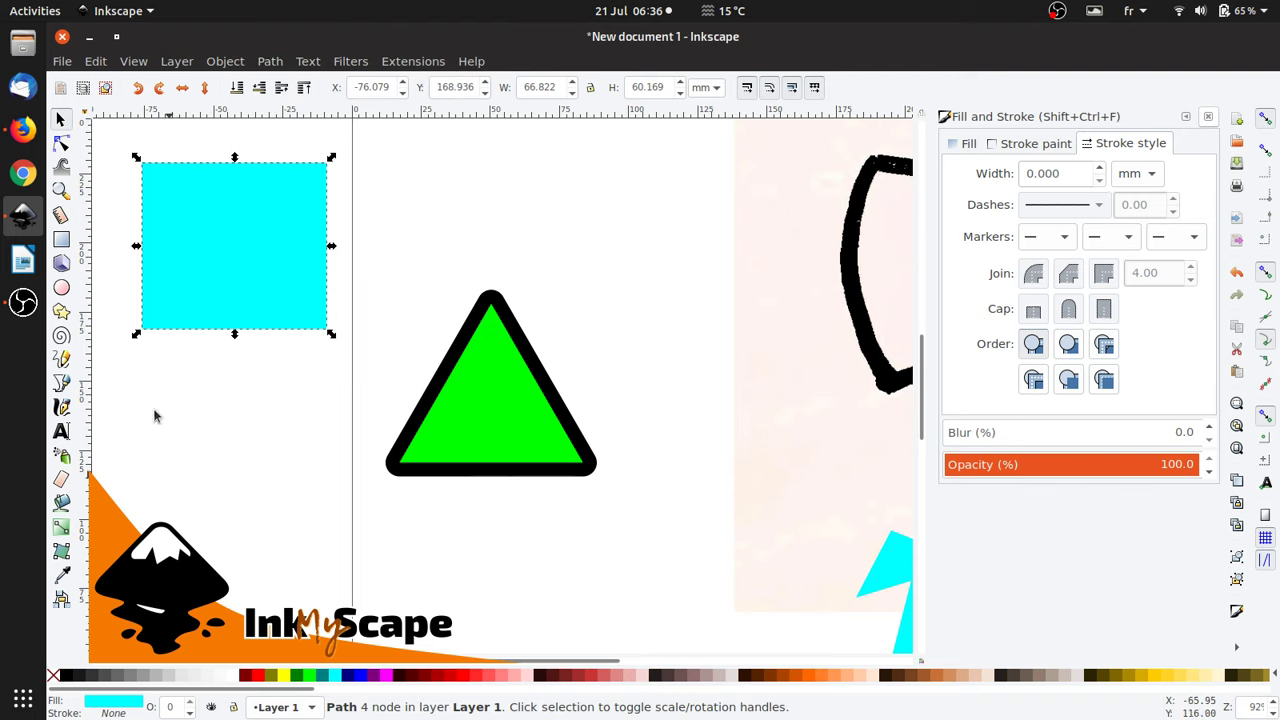
Step: Bulge the green triangle's left, right and bottom sides outward into curves
{"action": "left_click", "coordinate": [494, 234]}
{"action": "left_click_drag", "start_coordinate": [506, 432], "coordinate": [569, 481]}
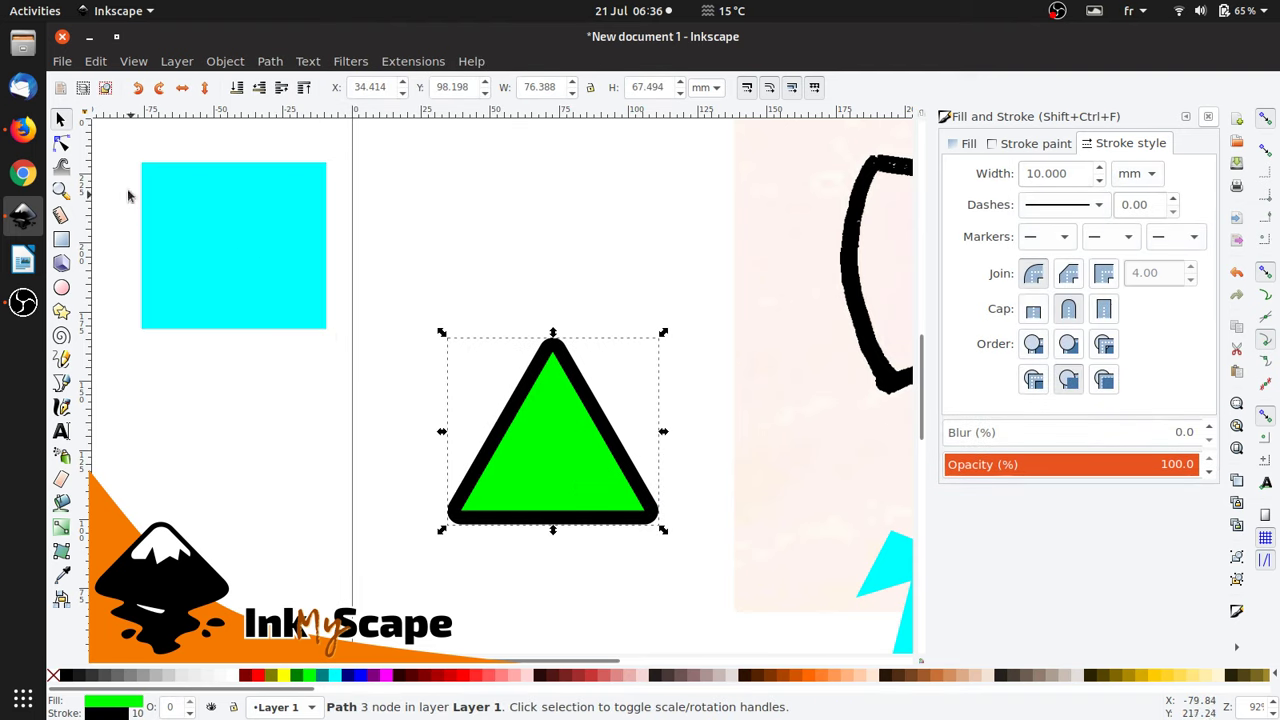
{"action": "left_click", "coordinate": [60, 143]}
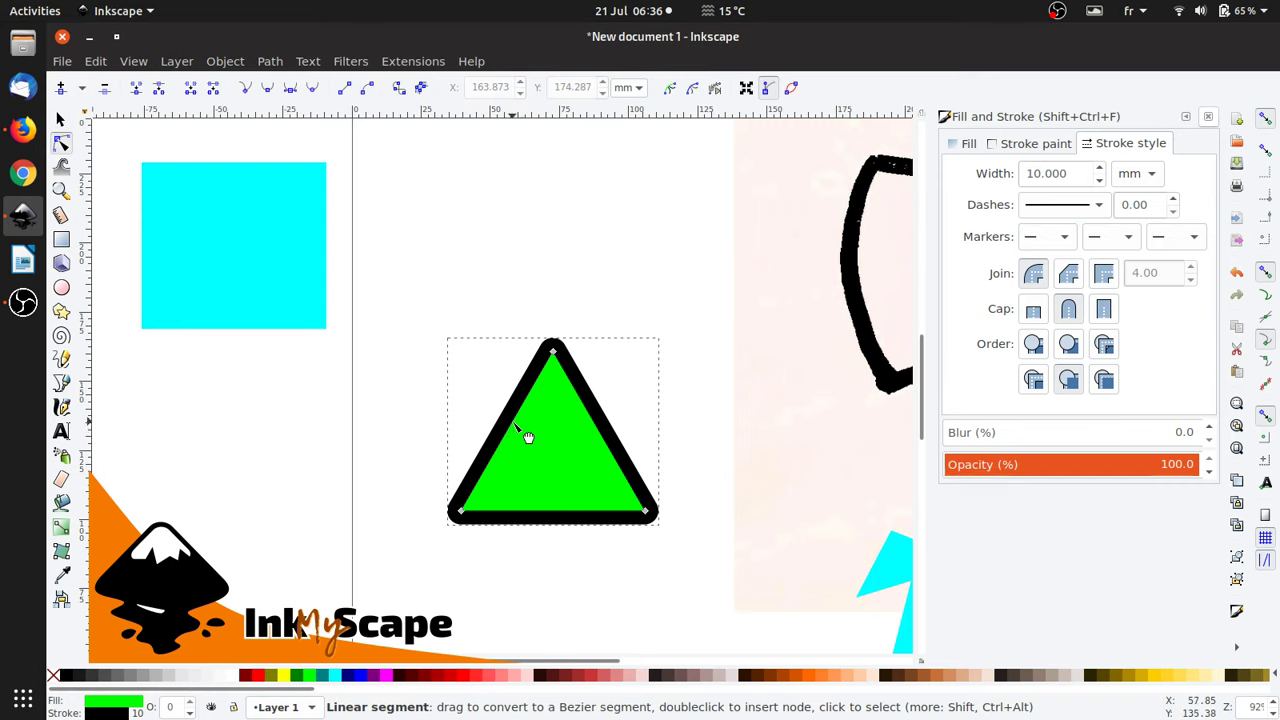
{"action": "left_click_drag", "start_coordinate": [516, 425], "coordinate": [509, 423]}
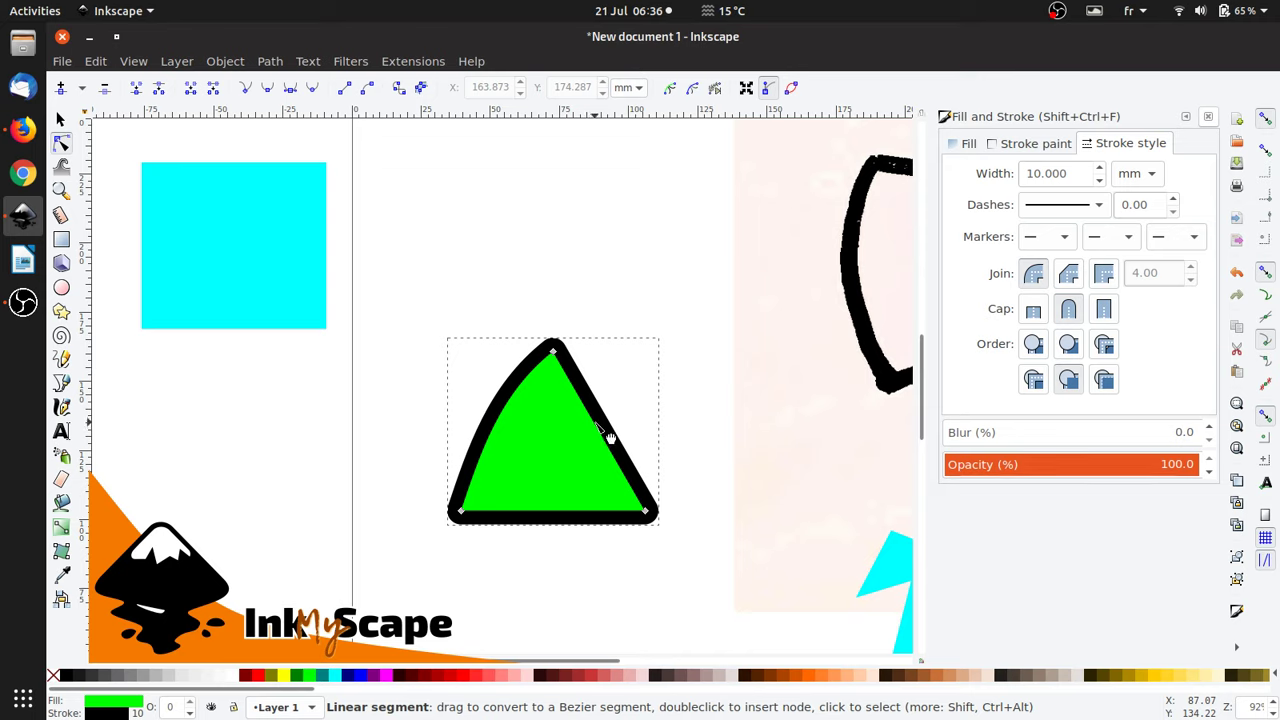
{"action": "left_click_drag", "start_coordinate": [597, 423], "coordinate": [614, 426]}
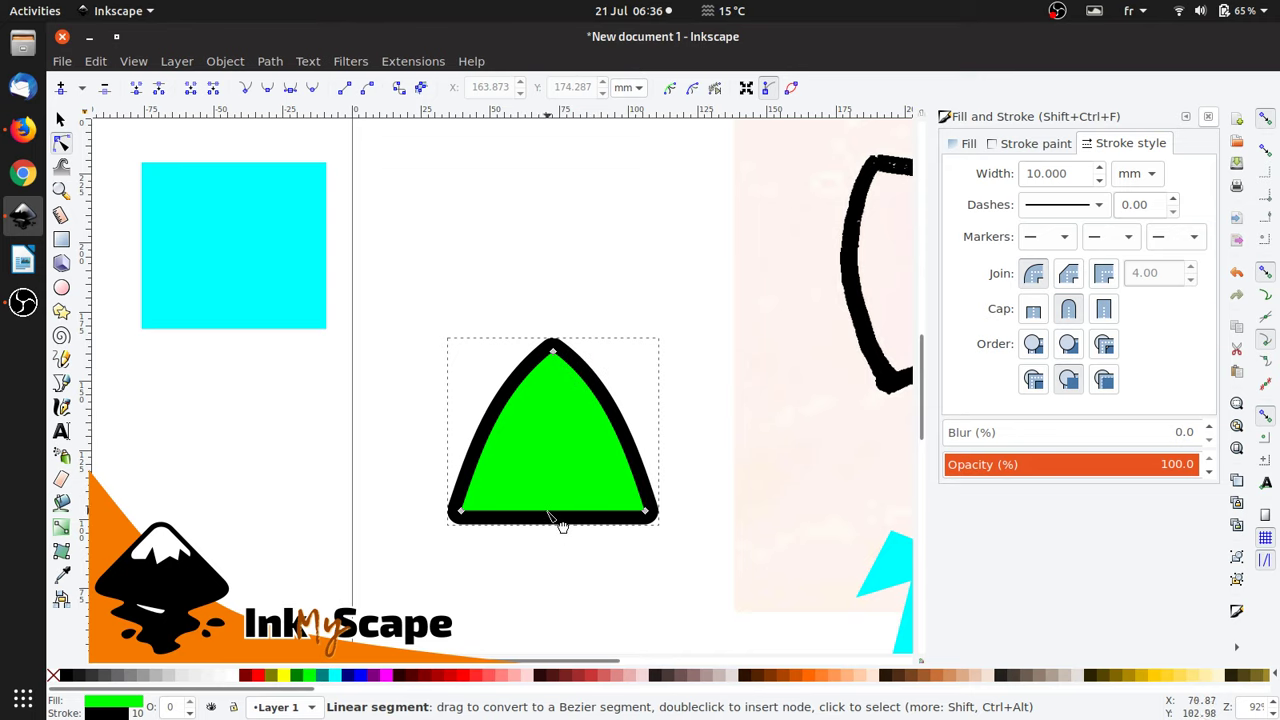
{"action": "left_click_drag", "start_coordinate": [560, 525], "coordinate": [562, 538]}
{"action": "left_click", "coordinate": [571, 583]}
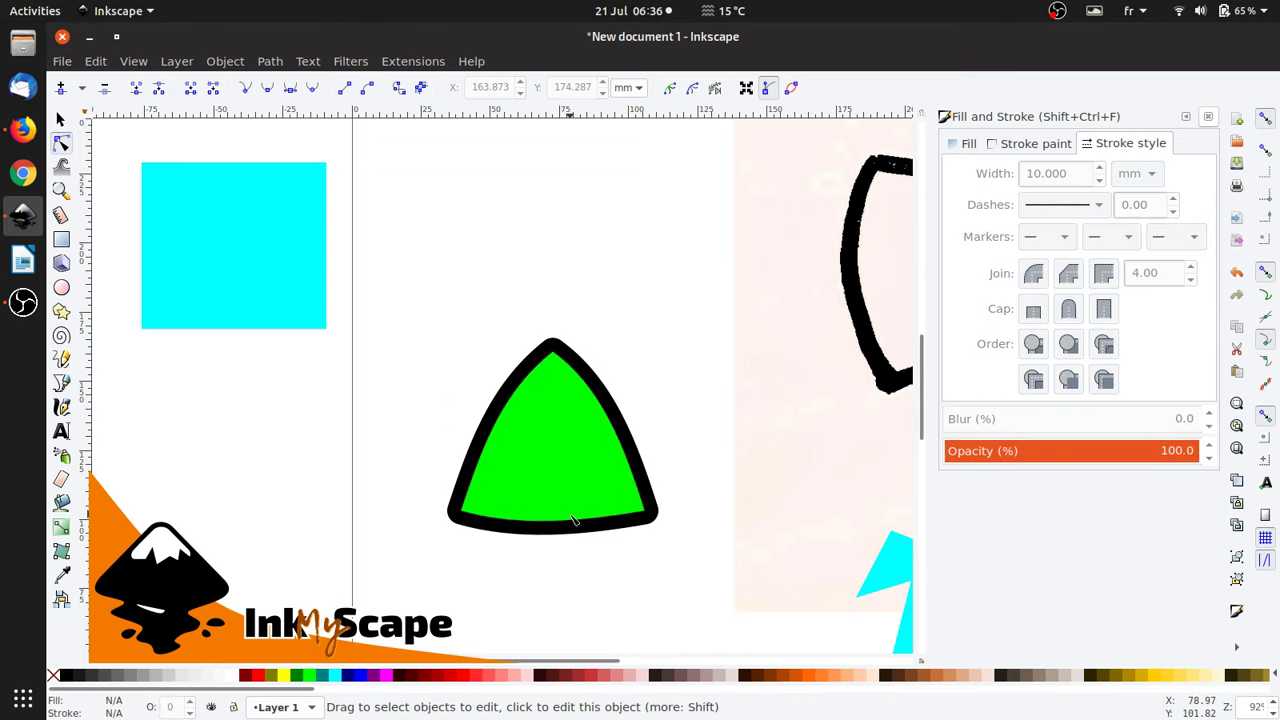
Step: Move the triangle up and right, and bring the cyan shape to the canvas centre
{"action": "left_click", "coordinate": [60, 119]}
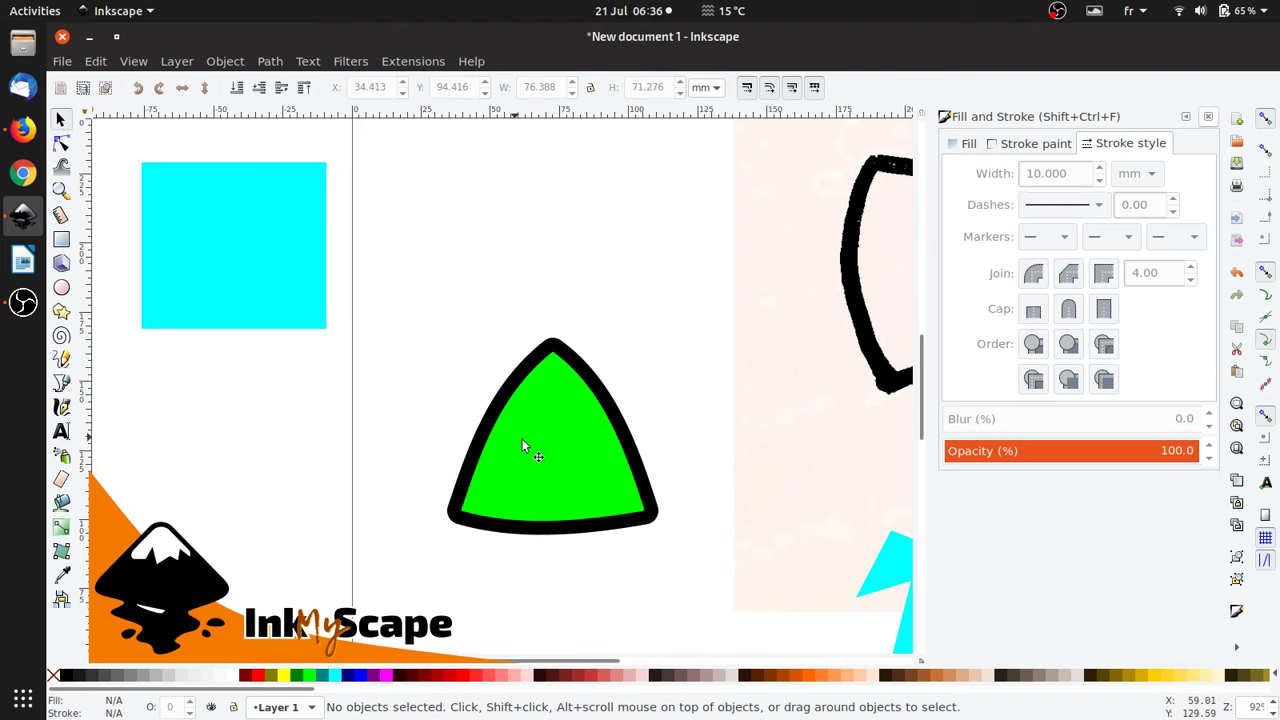
{"action": "left_click", "coordinate": [562, 476]}
{"action": "left_click_drag", "start_coordinate": [562, 476], "coordinate": [649, 281]}
{"action": "left_click_drag", "start_coordinate": [877, 580], "coordinate": [262, 480]}
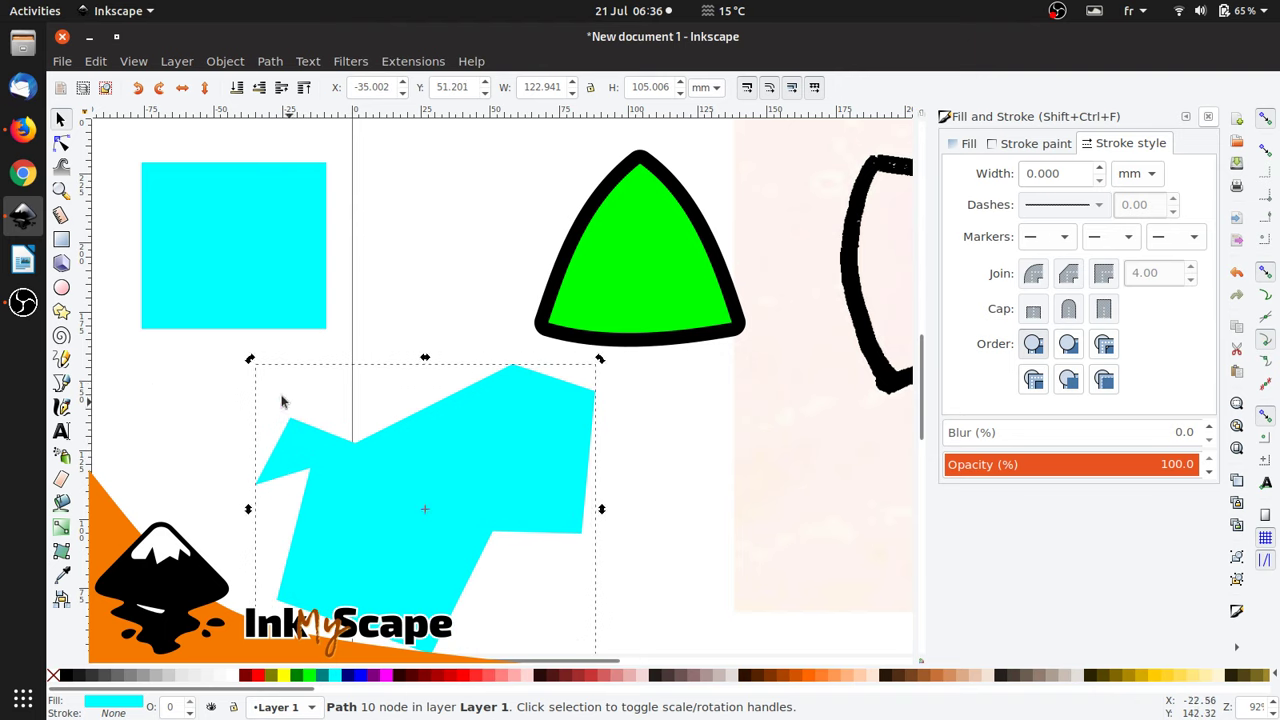
Step: Curve the cyan shape's top, right, bottom and left edges outward, forming a curl at upper left
{"action": "left_click_drag", "start_coordinate": [216, 344], "coordinate": [694, 657]}
{"action": "left_click", "coordinate": [60, 143]}
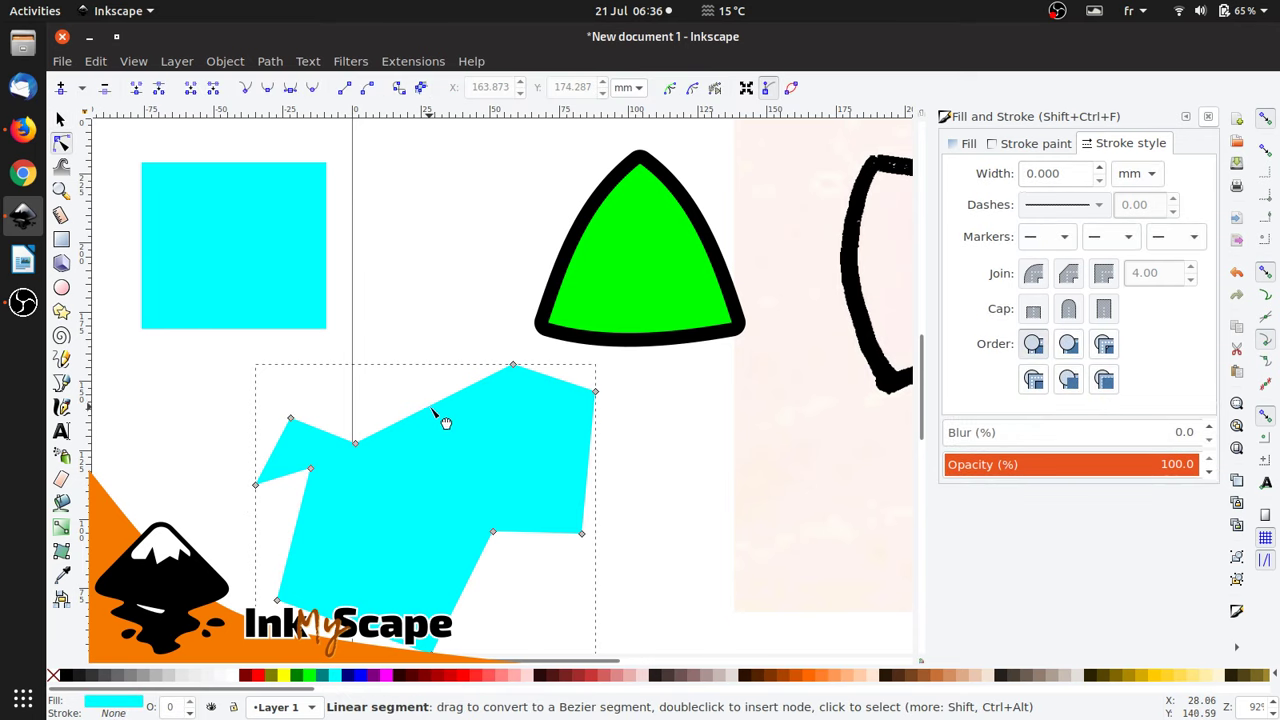
{"action": "left_click_drag", "start_coordinate": [434, 414], "coordinate": [429, 400]}
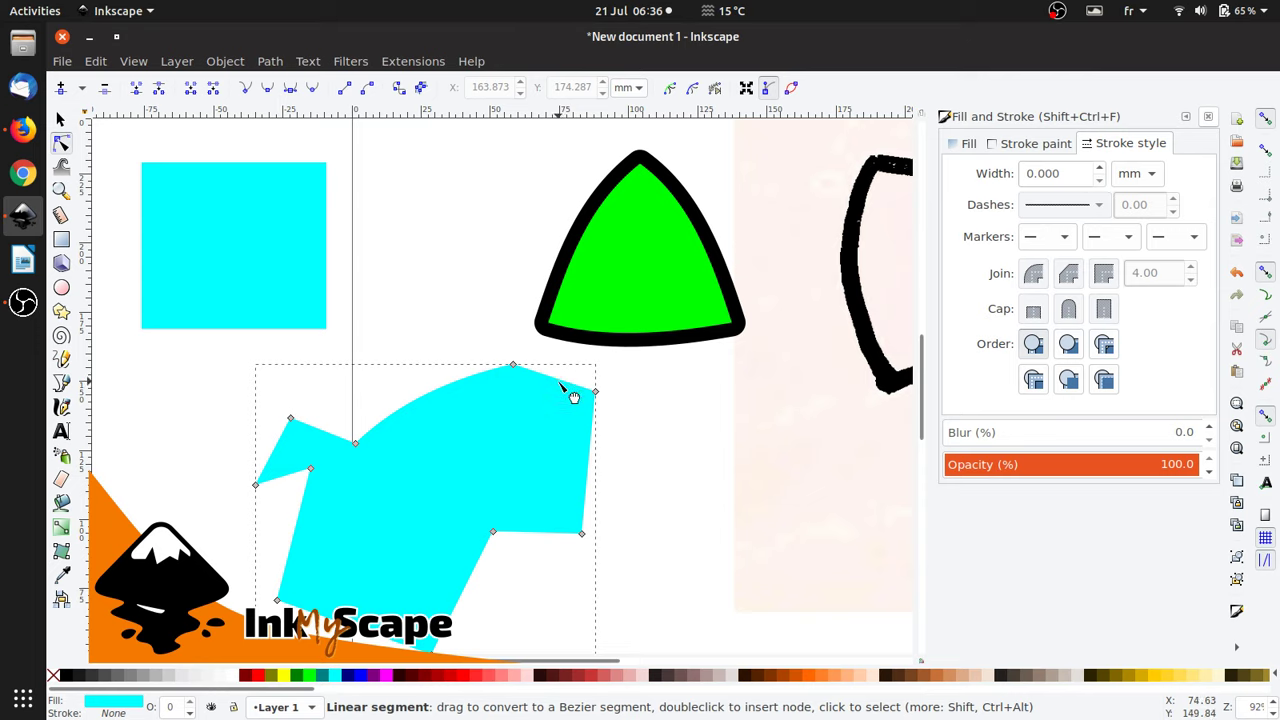
{"action": "left_click_drag", "start_coordinate": [571, 391], "coordinate": [574, 384]}
{"action": "left_click_drag", "start_coordinate": [590, 465], "coordinate": [606, 470]}
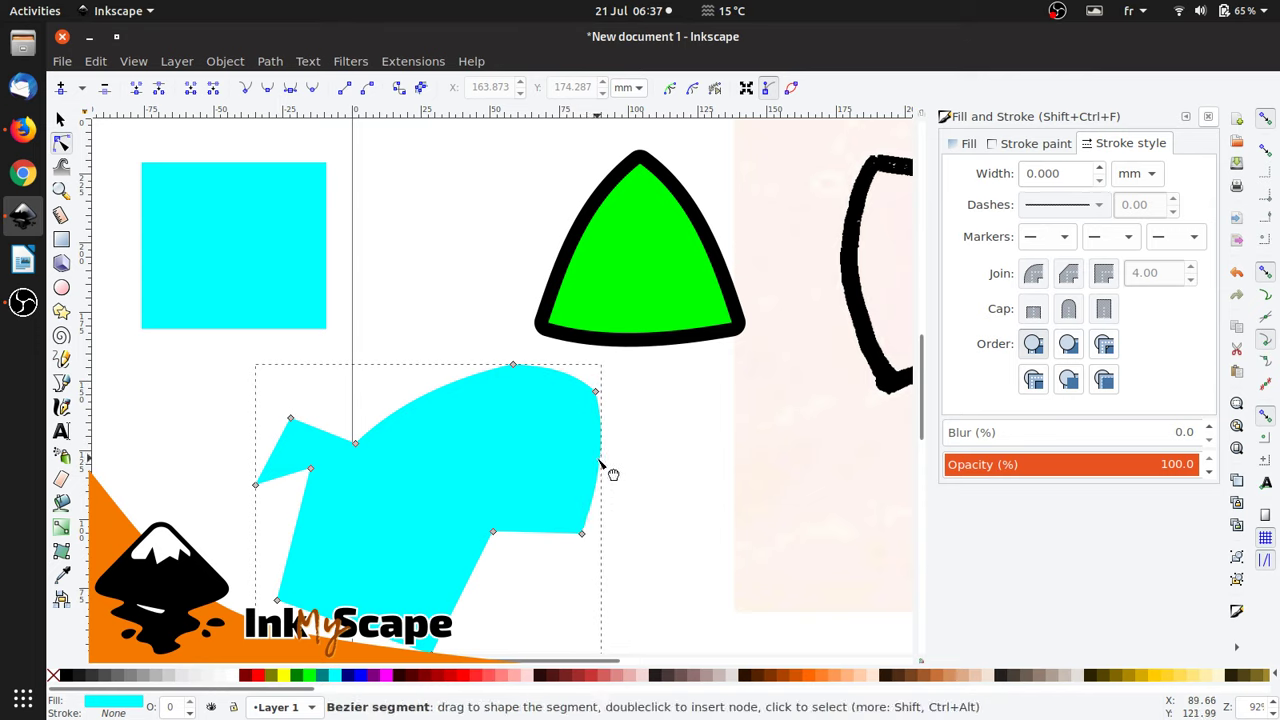
{"action": "left_click_drag", "start_coordinate": [563, 540], "coordinate": [536, 540]}
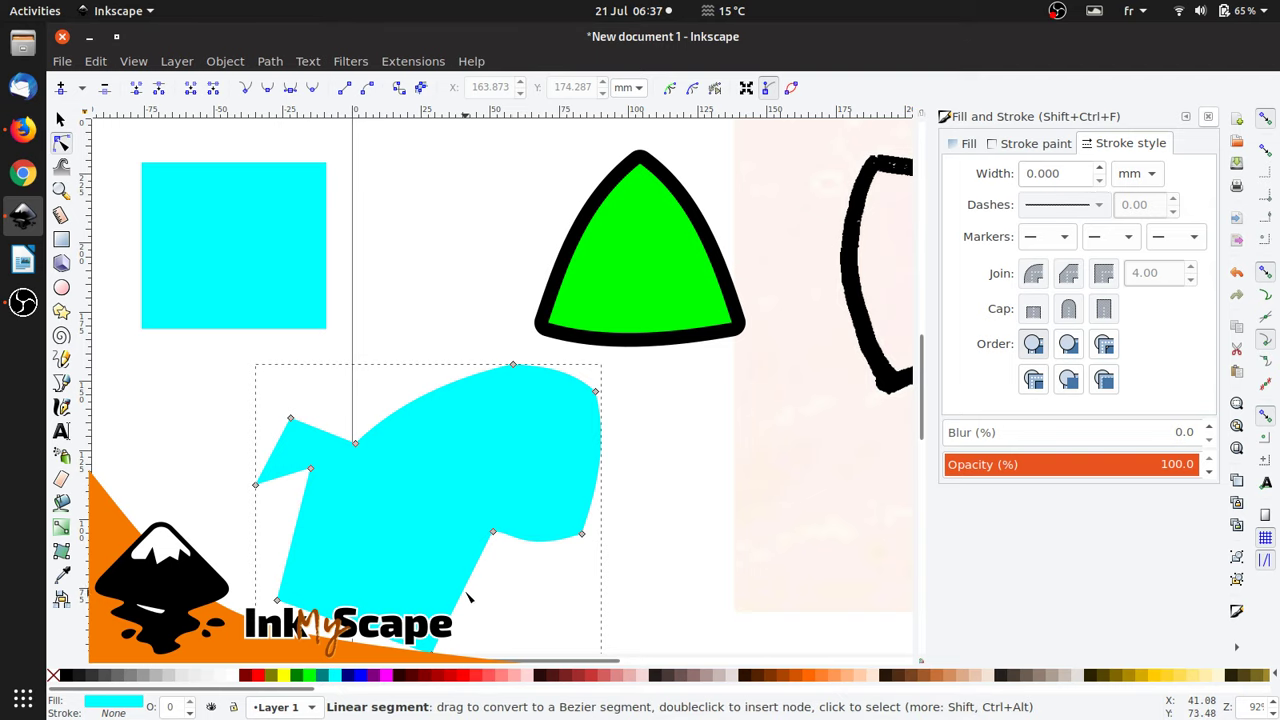
{"action": "left_click_drag", "start_coordinate": [468, 597], "coordinate": [489, 609]}
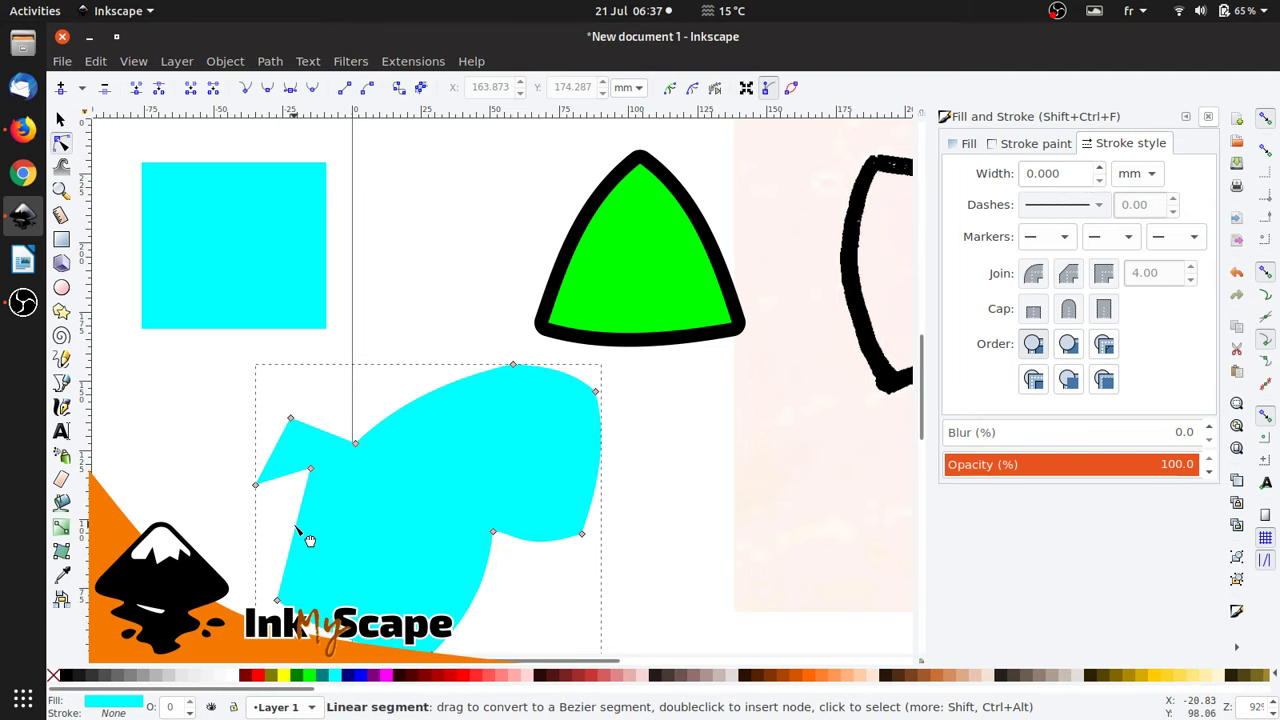
{"action": "left_click_drag", "start_coordinate": [310, 540], "coordinate": [292, 533]}
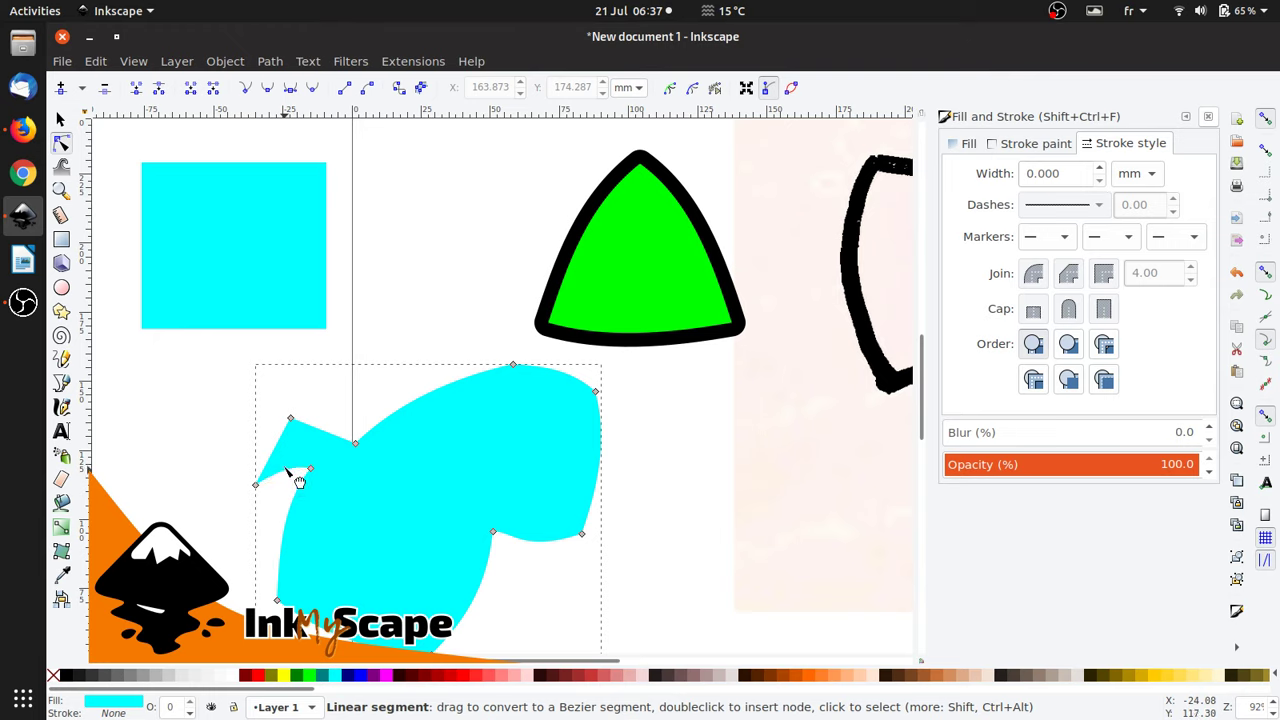
{"action": "mouse_move", "coordinate": [287, 469]}
{"action": "left_mouse_down"}
{"action": "mouse_move", "coordinate": [328, 421]}
{"action": "mouse_move", "coordinate": [274, 449]}
{"action": "left_mouse_up"}
{"action": "left_click", "coordinate": [403, 343]}
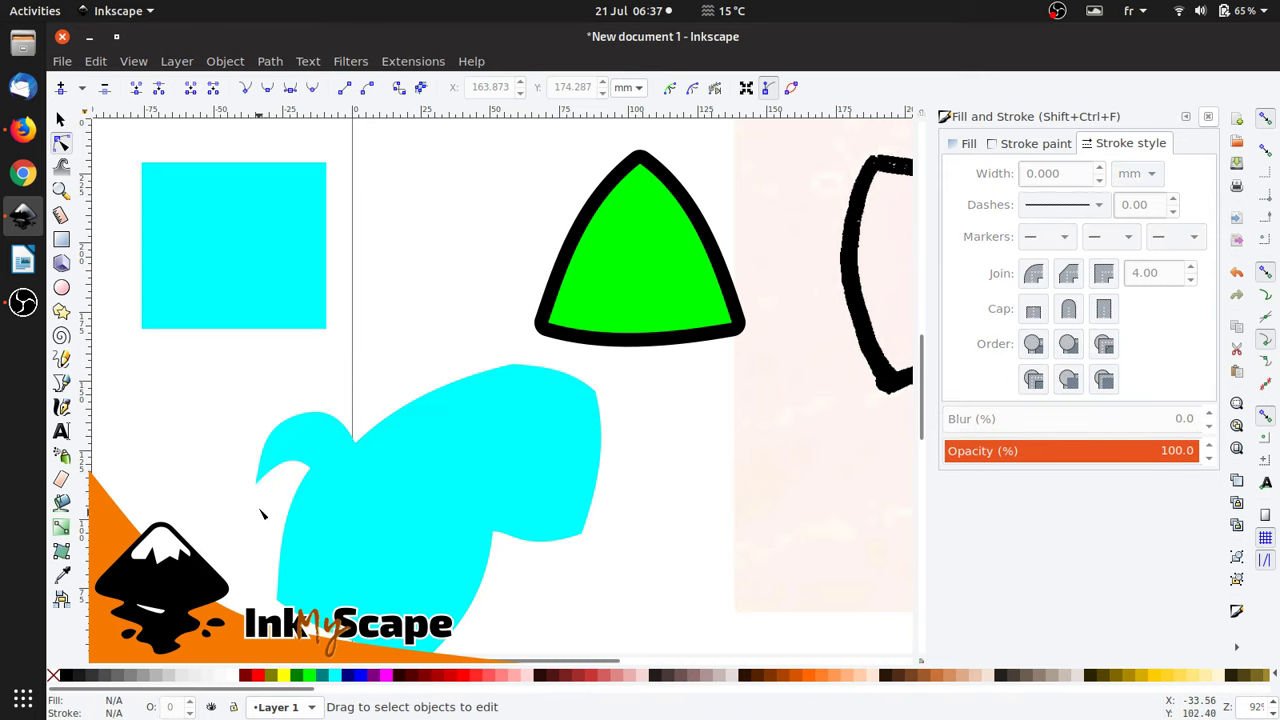
Step: Turn the cyan blob's top cusp node into an auto-smooth node, then deselect its nodes
{"action": "left_click", "coordinate": [291, 427]}
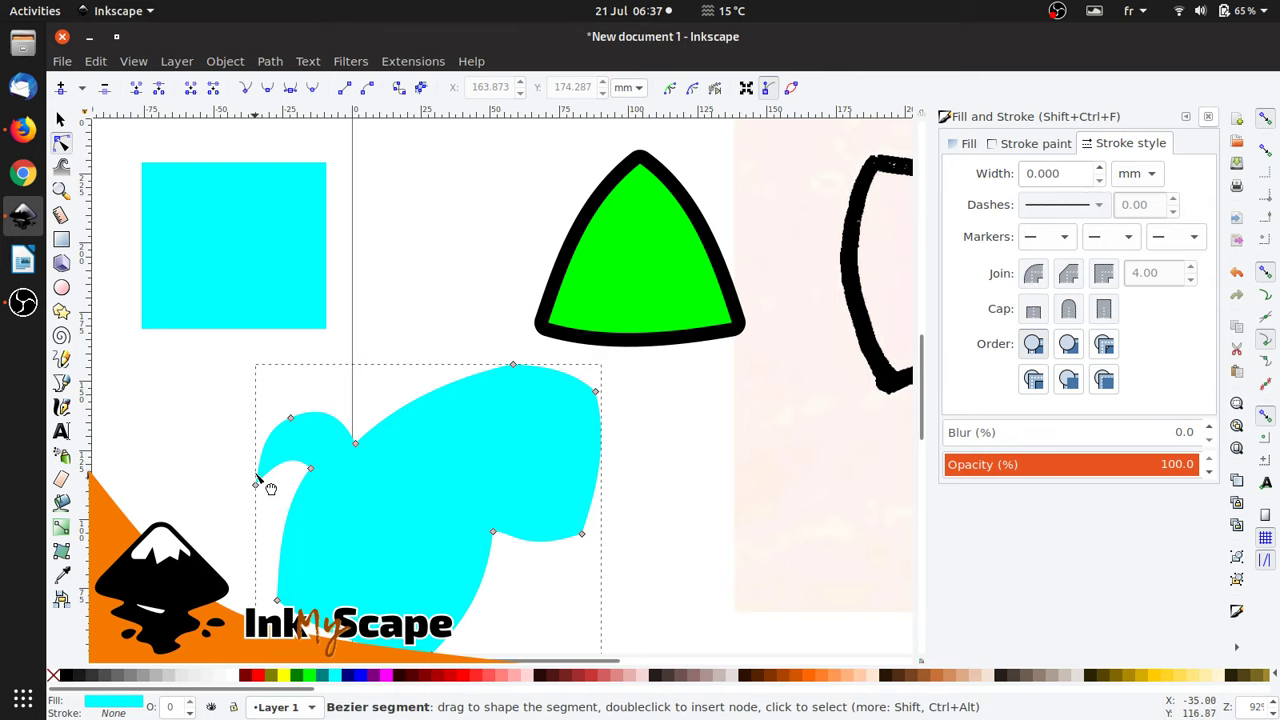
{"action": "left_click", "coordinate": [291, 420]}
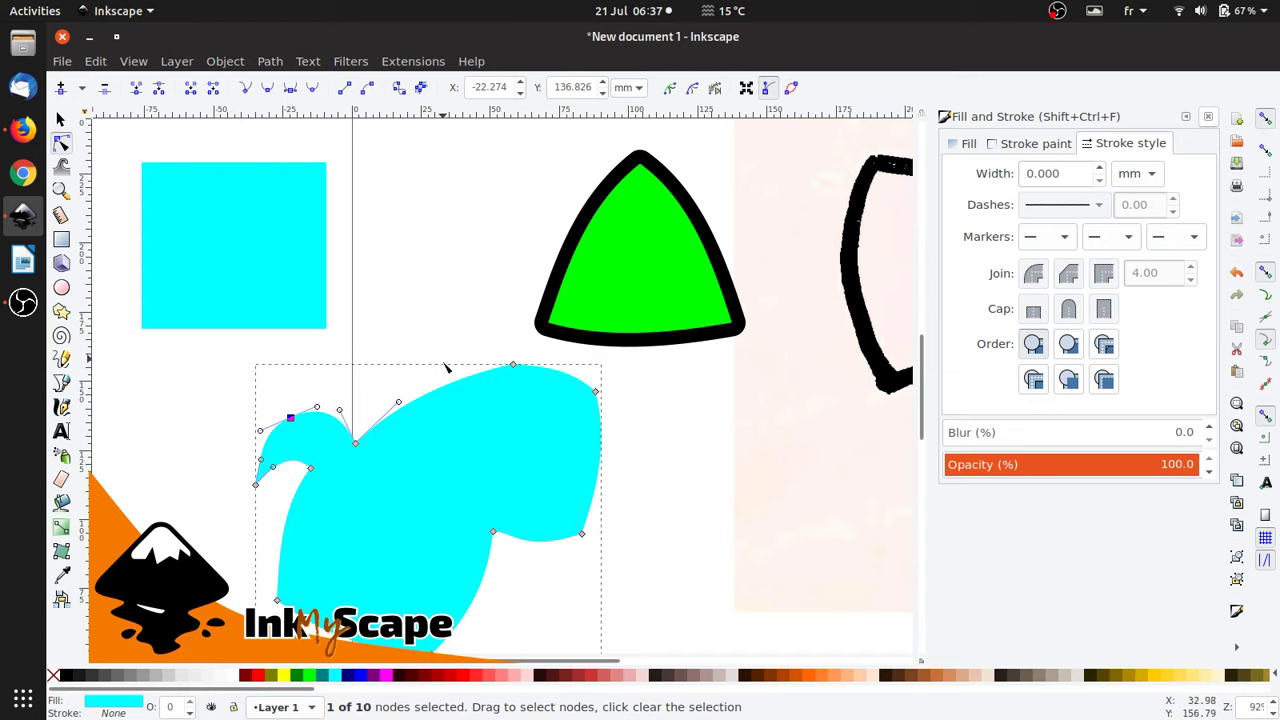
{"action": "key", "text": "ctrl"}
{"action": "left_click", "coordinate": [513, 366], "text": "ctrl"}
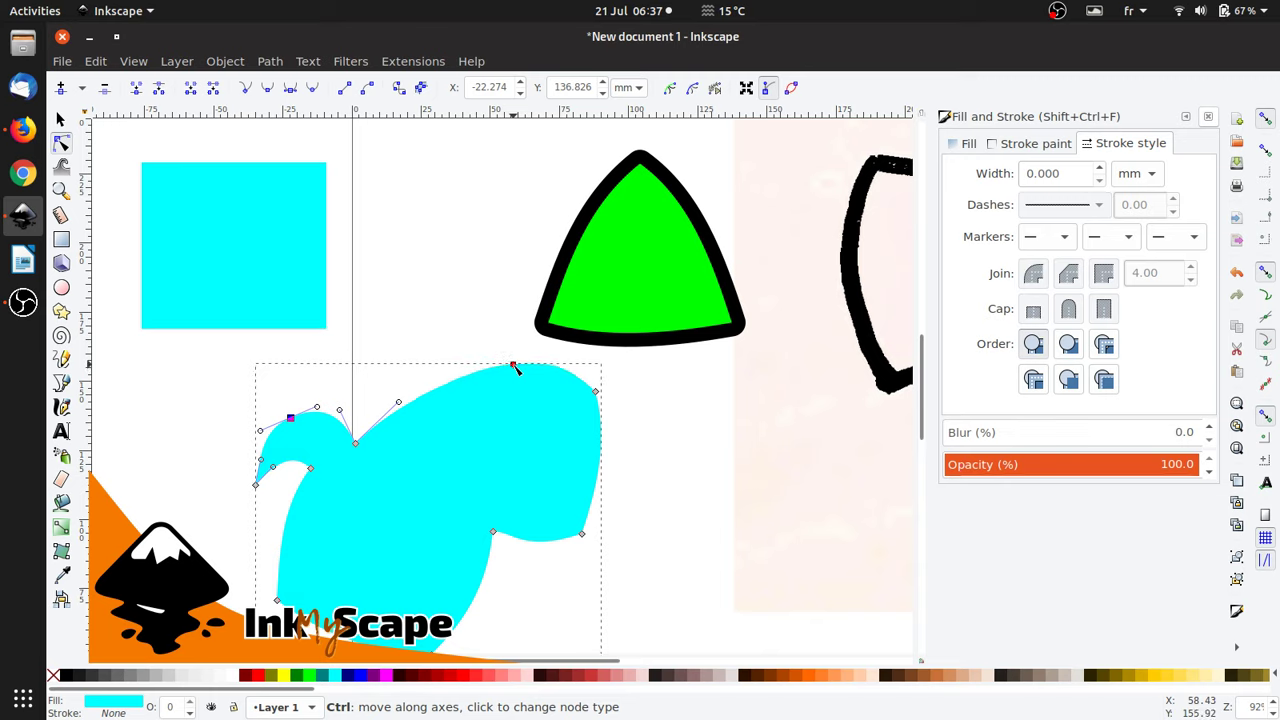
{"action": "left_click", "coordinate": [513, 366], "text": "ctrl"}
{"action": "left_click", "coordinate": [513, 366], "text": "ctrl"}
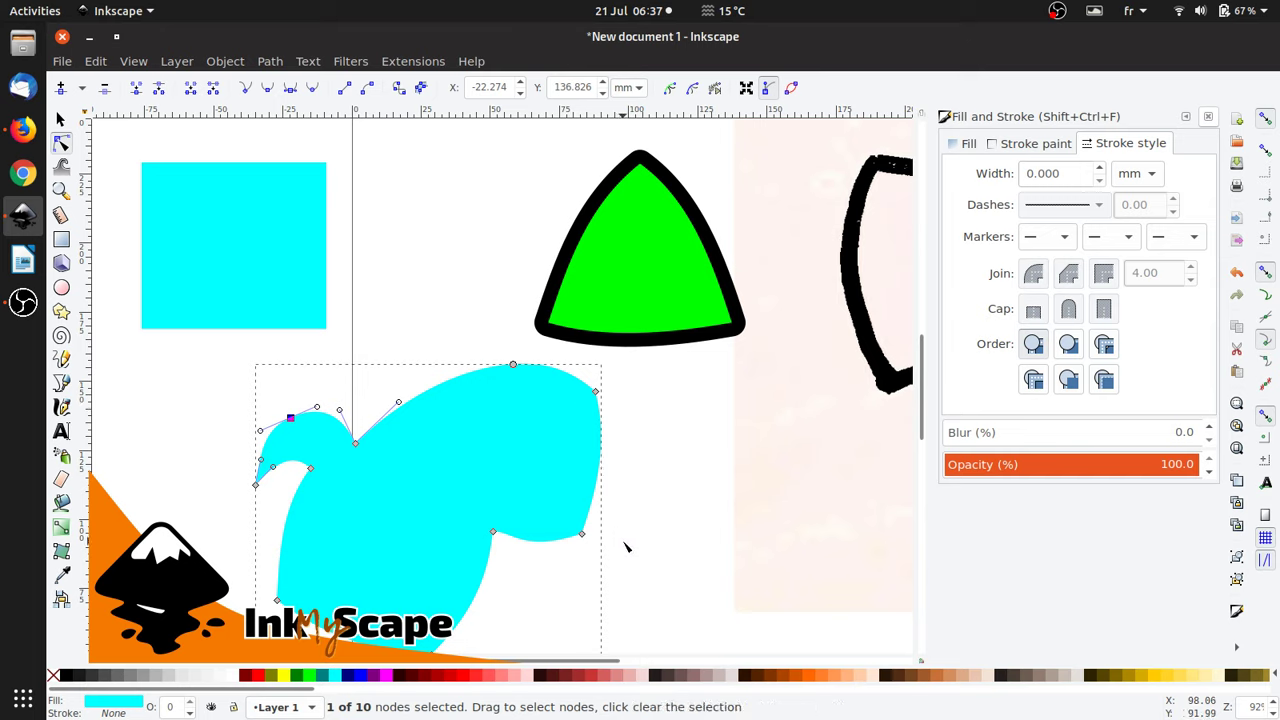
{"action": "left_click", "coordinate": [595, 392]}
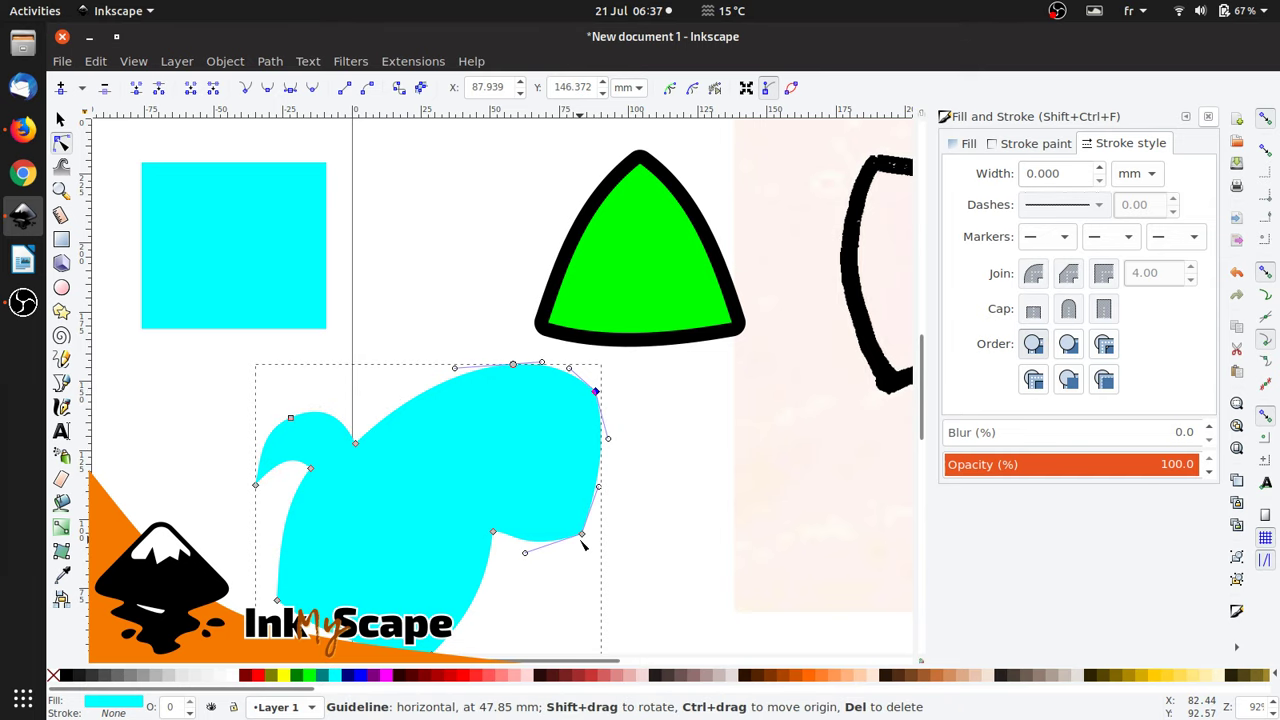
{"action": "left_click", "coordinate": [517, 614]}
{"action": "left_click", "coordinate": [165, 353]}
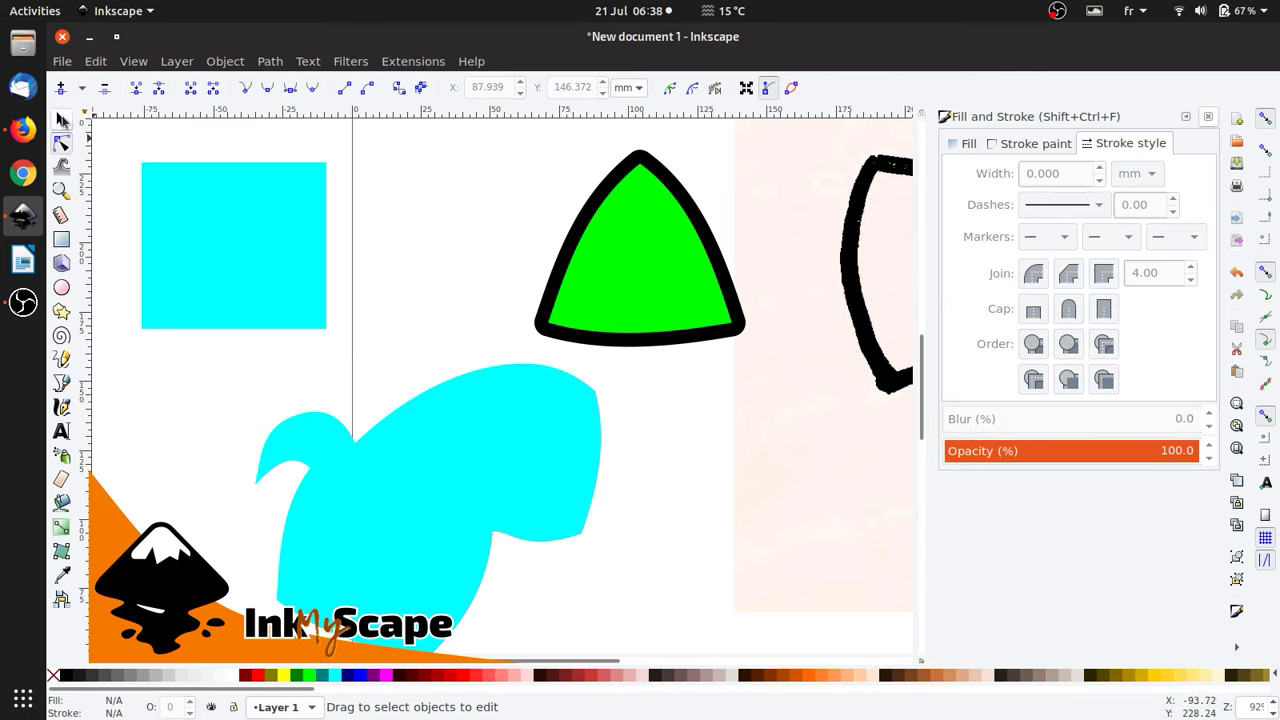
{"action": "left_click_drag", "start_coordinate": [451, 491], "coordinate": [600, 492]}
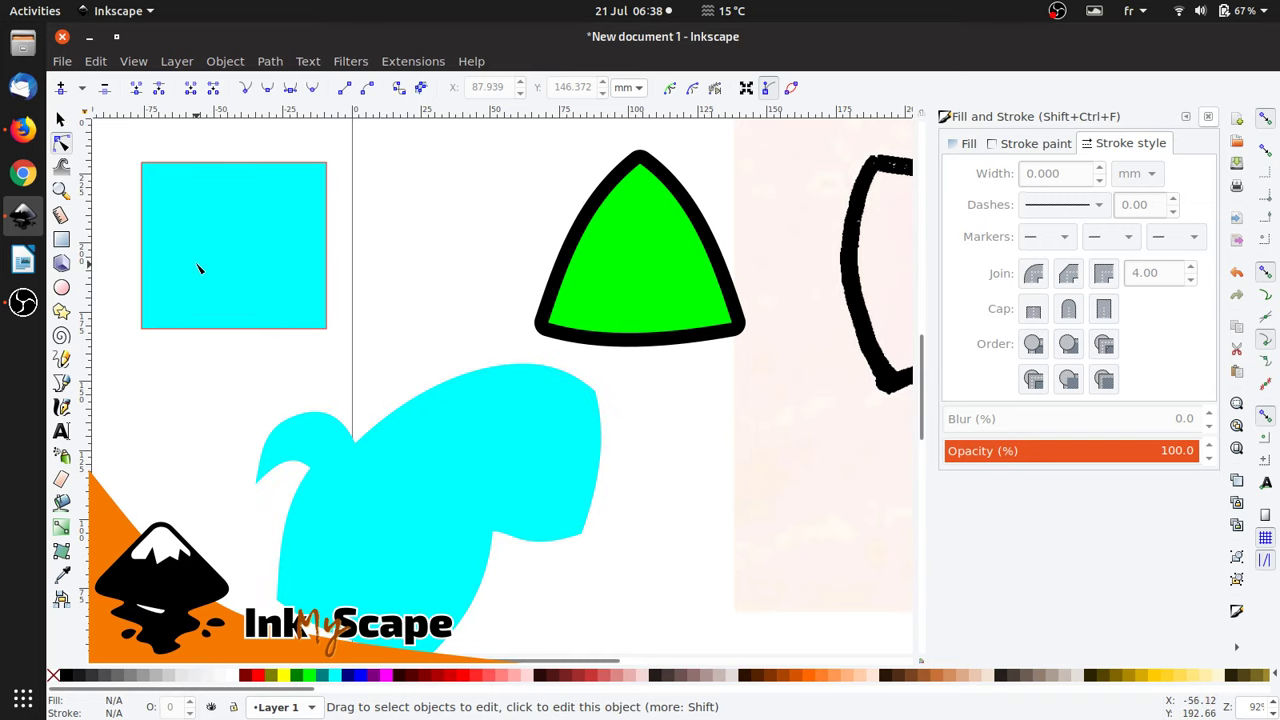
Step: Move the cyan blob down and to the right
{"action": "left_click", "coordinate": [60, 118]}
{"action": "left_click", "coordinate": [374, 490]}
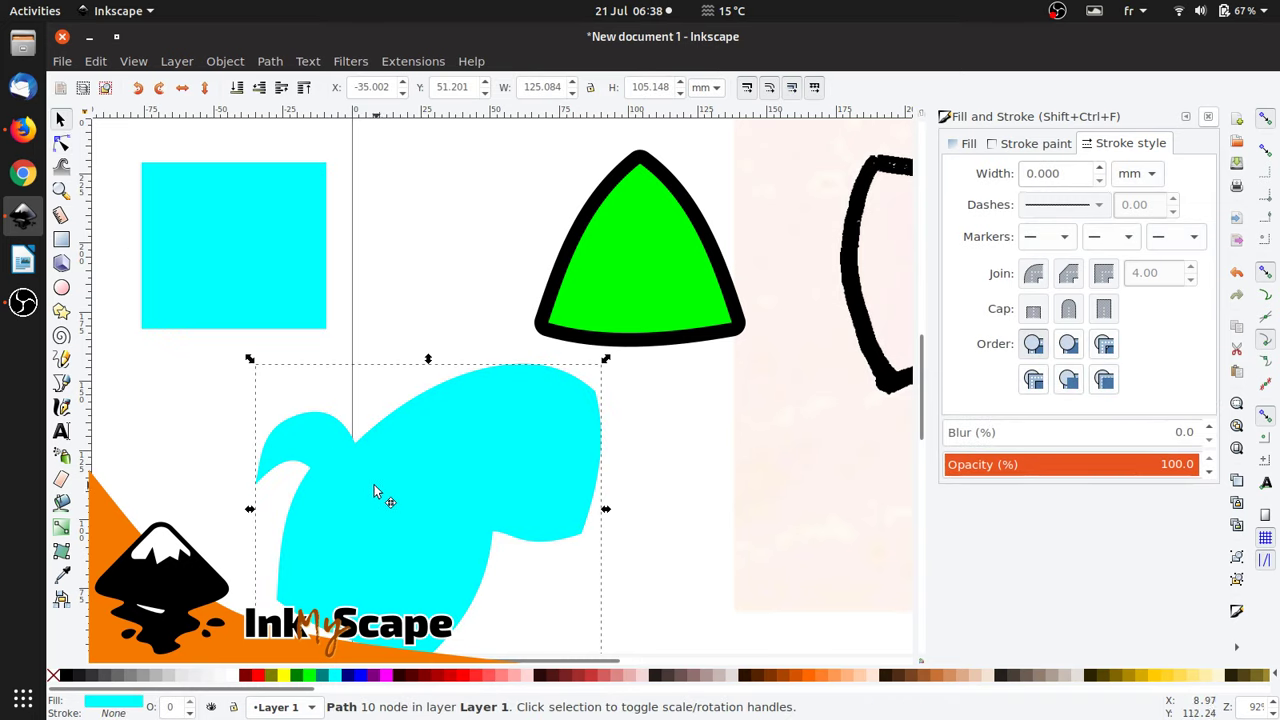
{"action": "left_click_drag", "start_coordinate": [374, 490], "coordinate": [647, 550]}
{"action": "left_click", "coordinate": [226, 280]}
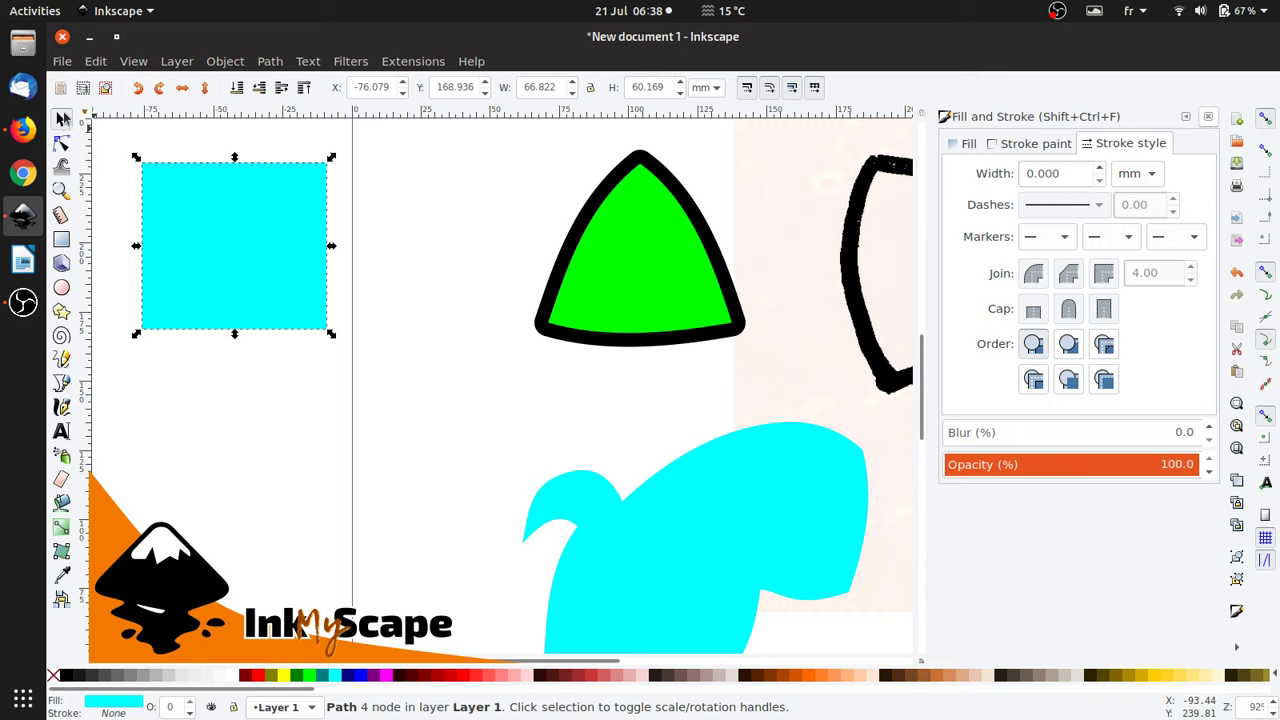
Step: Duplicate the green triangle to the lower left and bulge the copy's bottom and right sides
{"action": "left_click", "coordinate": [675, 280]}
{"action": "key", "text": "ctrl+d"}
{"action": "left_click_drag", "start_coordinate": [665, 266], "coordinate": [271, 509]}
{"action": "left_click", "coordinate": [60, 143]}
{"action": "left_click_drag", "start_coordinate": [355, 593], "coordinate": [378, 608]}
{"action": "left_click_drag", "start_coordinate": [405, 503], "coordinate": [410, 461]}
{"action": "key", "text": "Escape"}
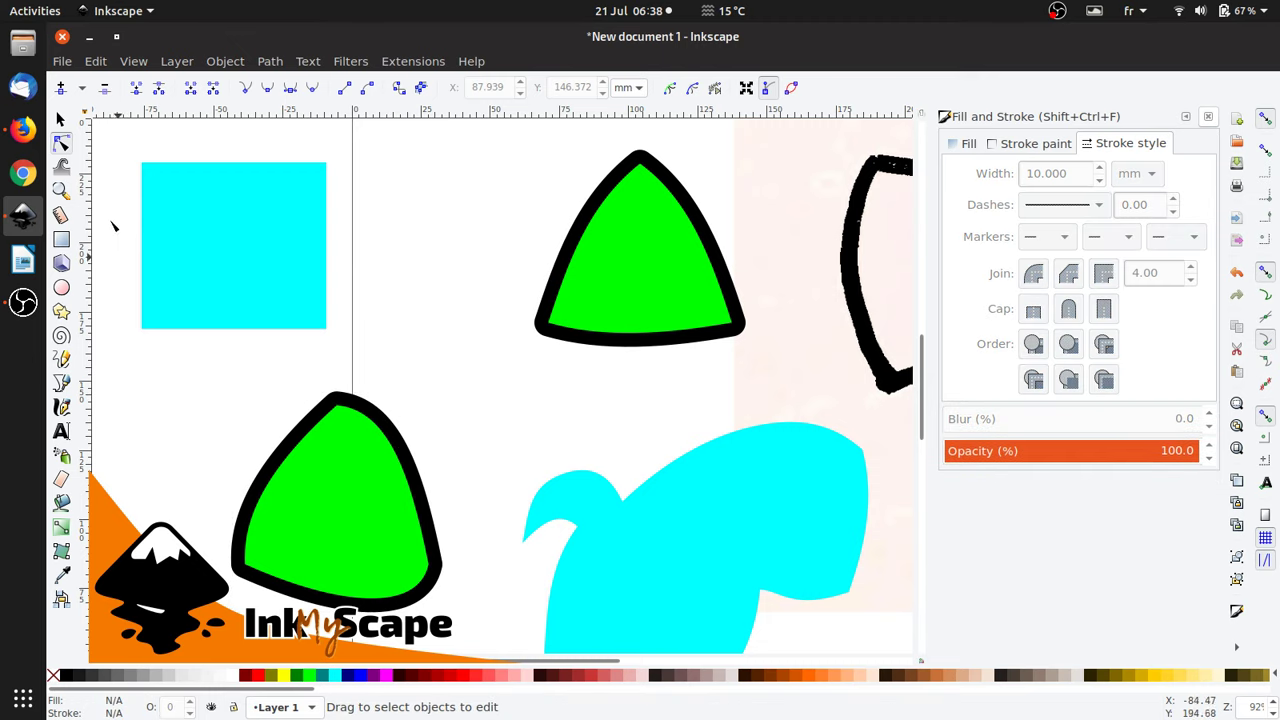
Step: Drag the bulged triangle copy up beside the original triangle, nudging the original right
{"action": "left_click", "coordinate": [60, 118]}
{"action": "left_click_drag", "start_coordinate": [304, 505], "coordinate": [473, 292]}
{"action": "left_click_drag", "start_coordinate": [638, 281], "coordinate": [681, 286]}
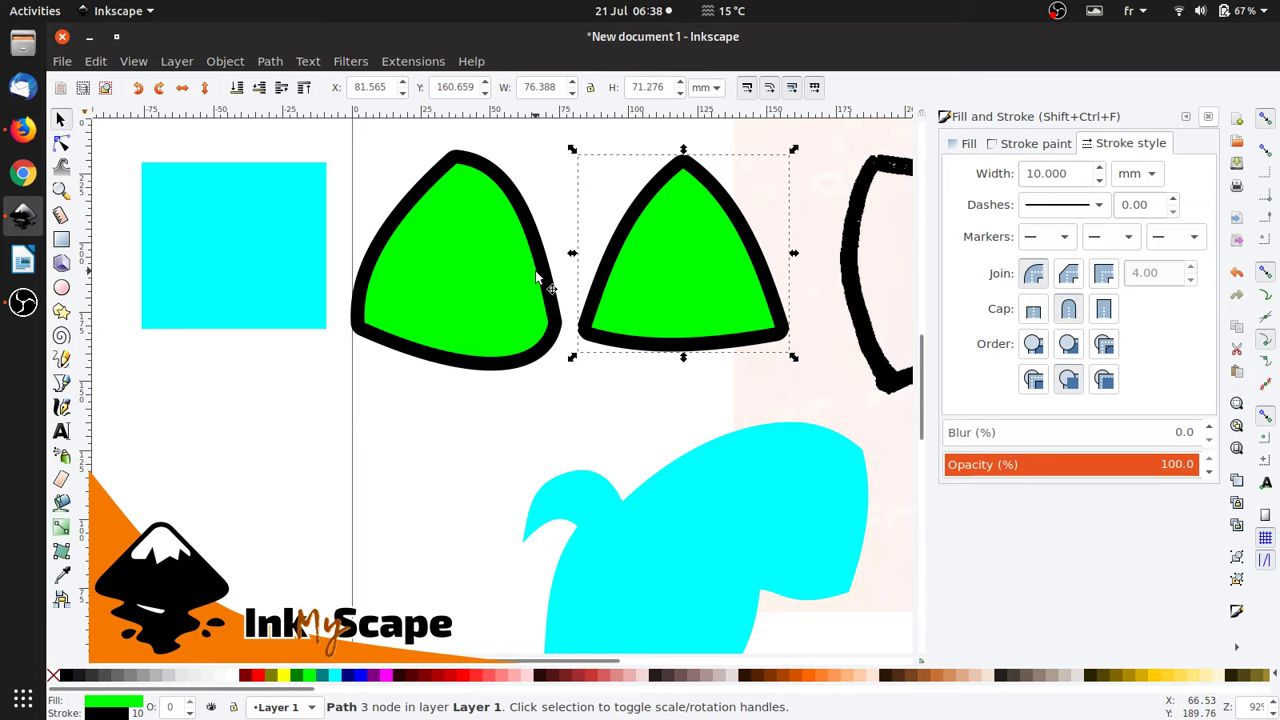
Step: Delete the bulged triangle copy and slide the original green triangle left into its spot
{"action": "left_click", "coordinate": [412, 312]}
{"action": "key", "text": "Delete"}
{"action": "left_click_drag", "start_coordinate": [660, 271], "coordinate": [460, 271]}
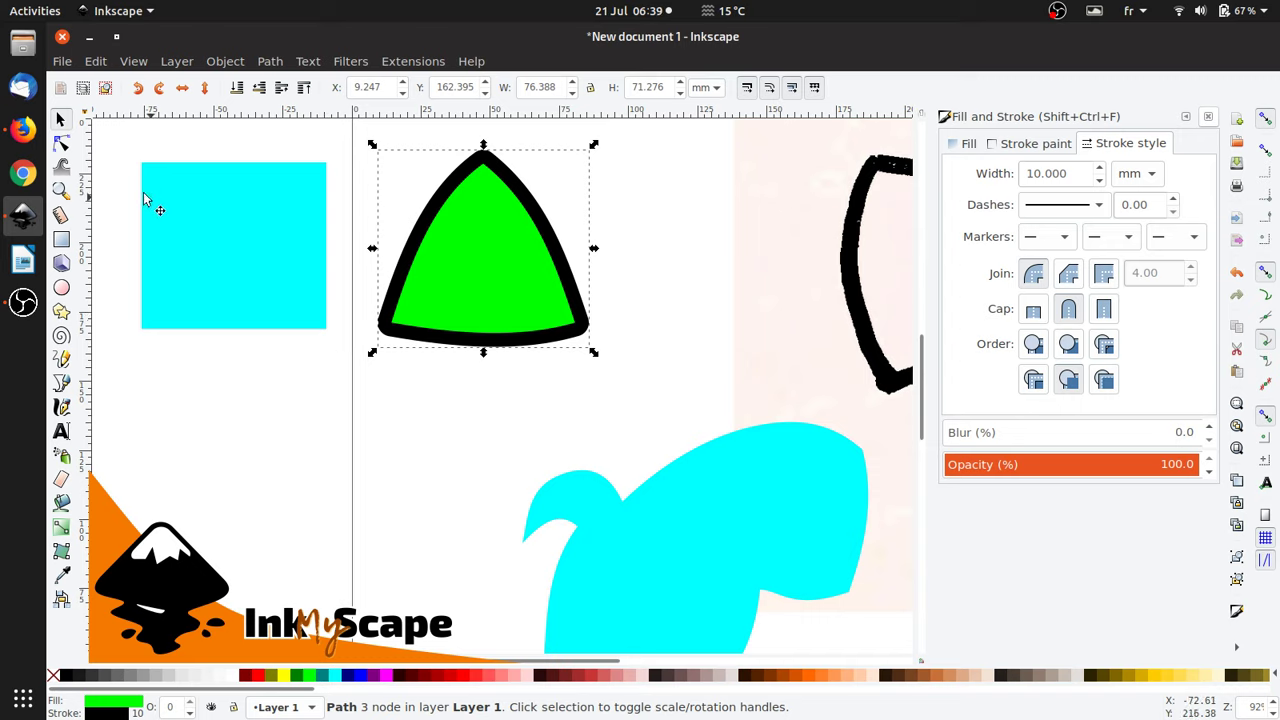
Step: Show the green triangle's nodes, then reselect it and toggle it to rotate/skew mode
{"action": "left_click", "coordinate": [61, 144]}
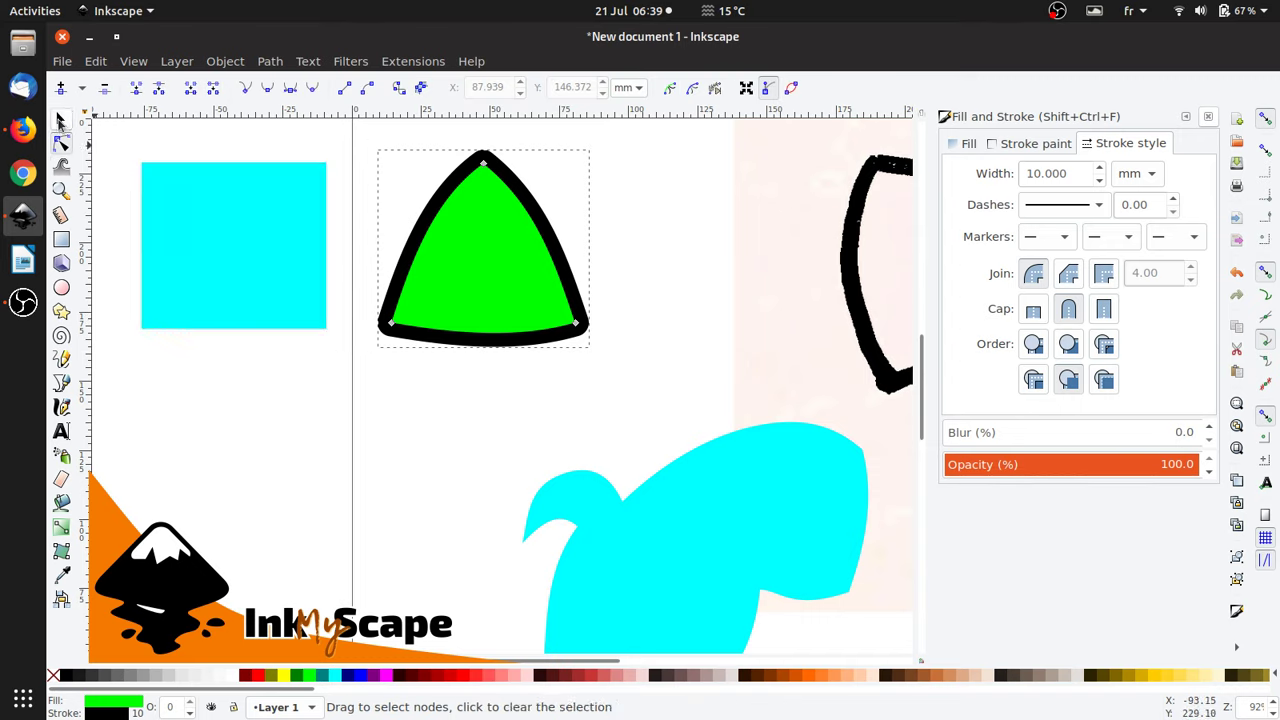
{"action": "left_click", "coordinate": [66, 119]}
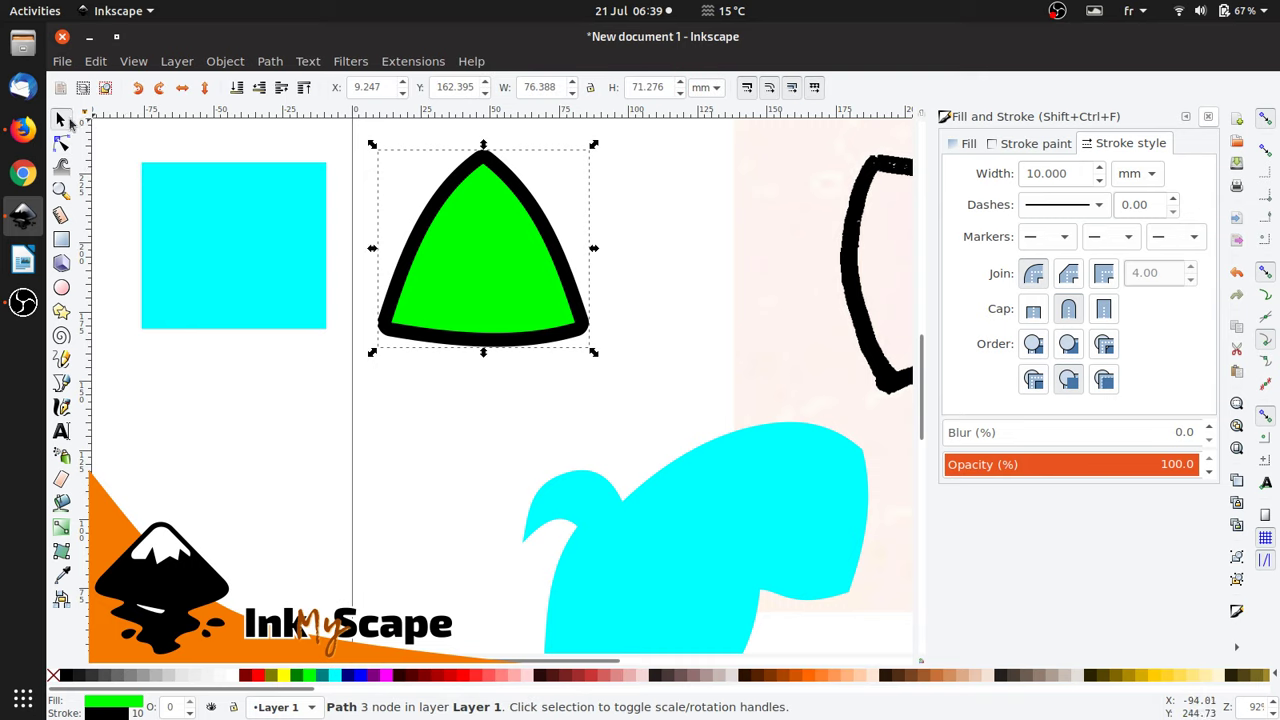
{"action": "left_click", "coordinate": [500, 258]}
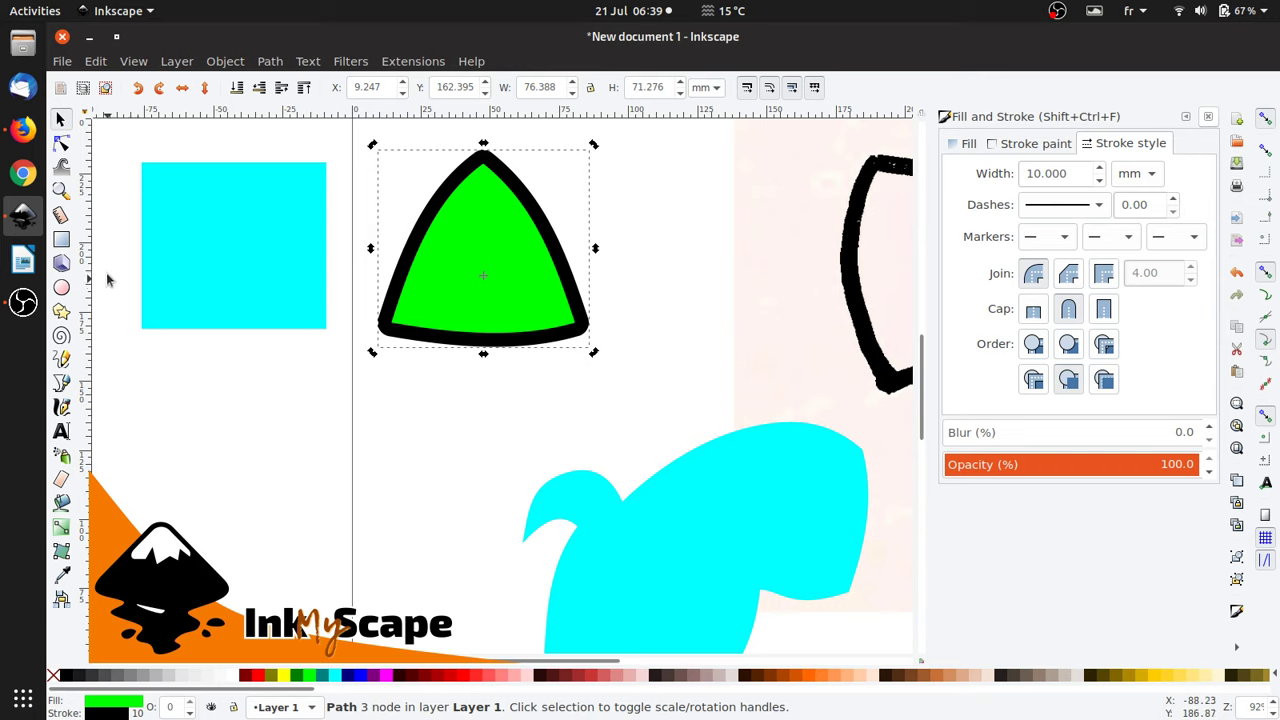
Step: Delete the cyan blob and drag the cyan square directly under the green triangle
{"action": "left_click", "coordinate": [607, 499]}
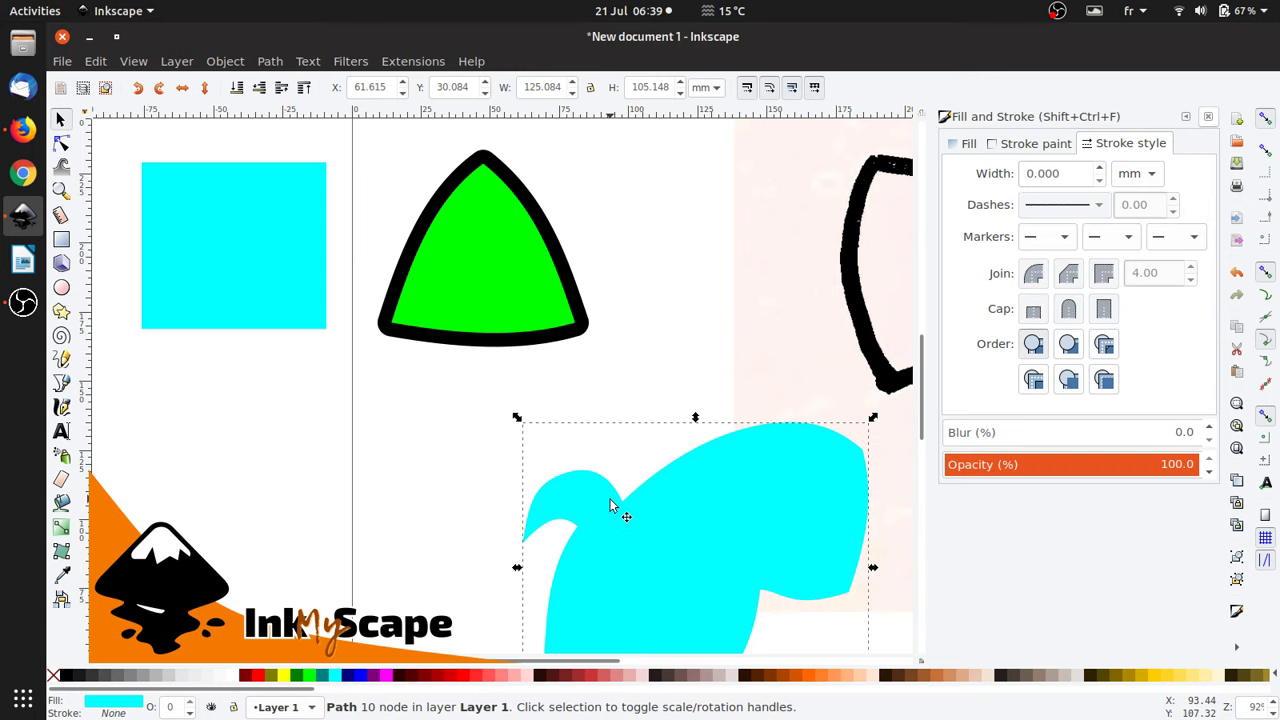
{"action": "left_click_drag", "start_coordinate": [607, 499], "coordinate": [620, 566]}
{"action": "key", "text": "Delete"}
{"action": "left_click", "coordinate": [210, 262]}
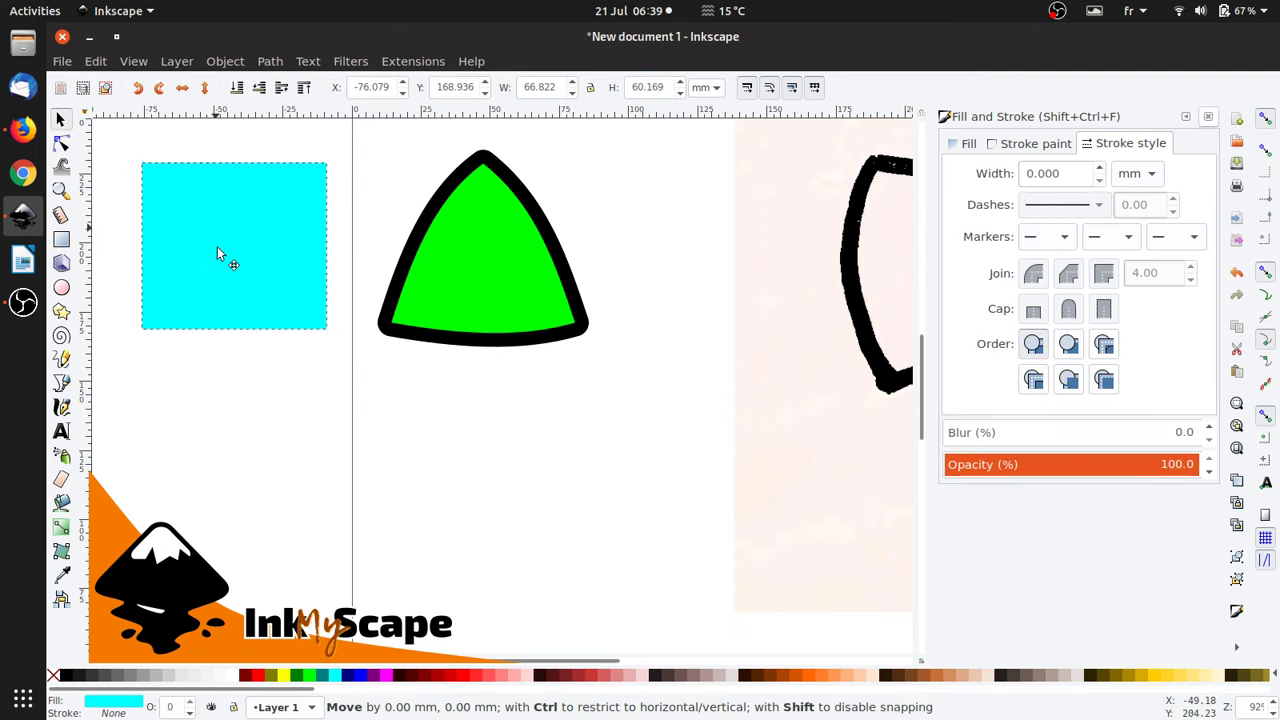
{"action": "left_click_drag", "start_coordinate": [222, 276], "coordinate": [487, 497]}
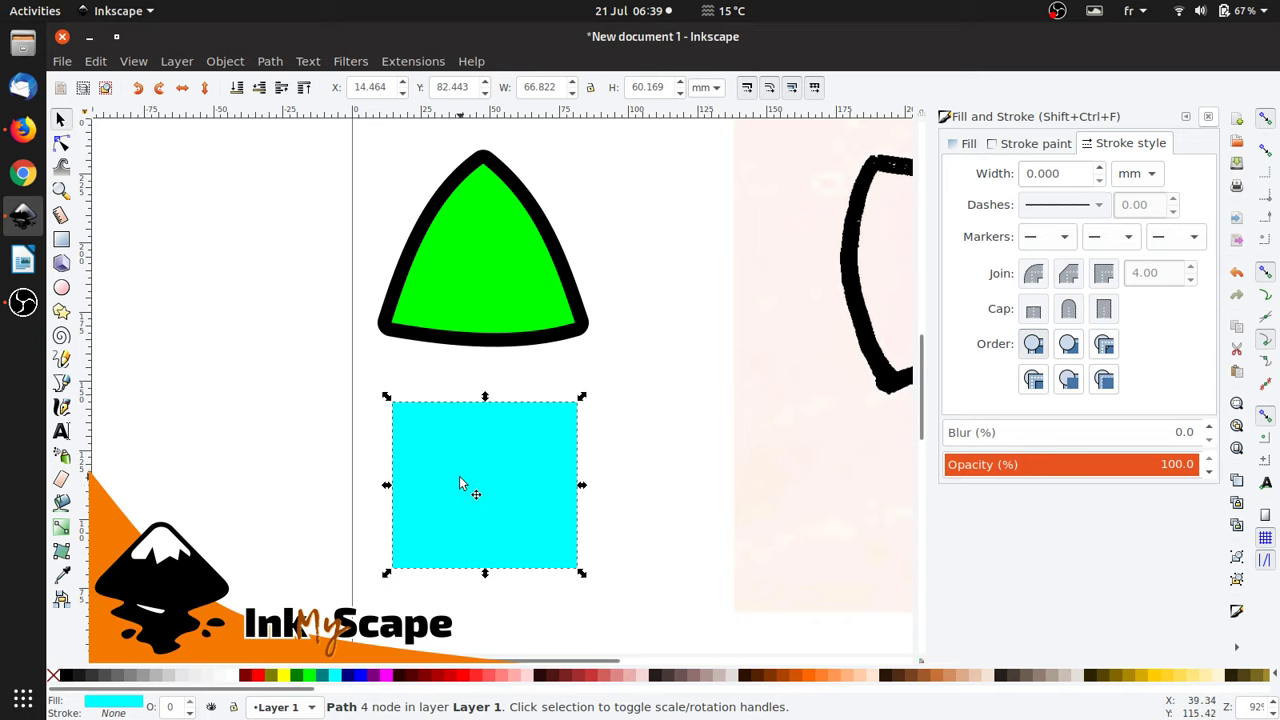
Step: Select all four nodes of the cyan square and insert a midpoint node on each side
{"action": "left_click", "coordinate": [461, 508]}
{"action": "left_click", "coordinate": [61, 143]}
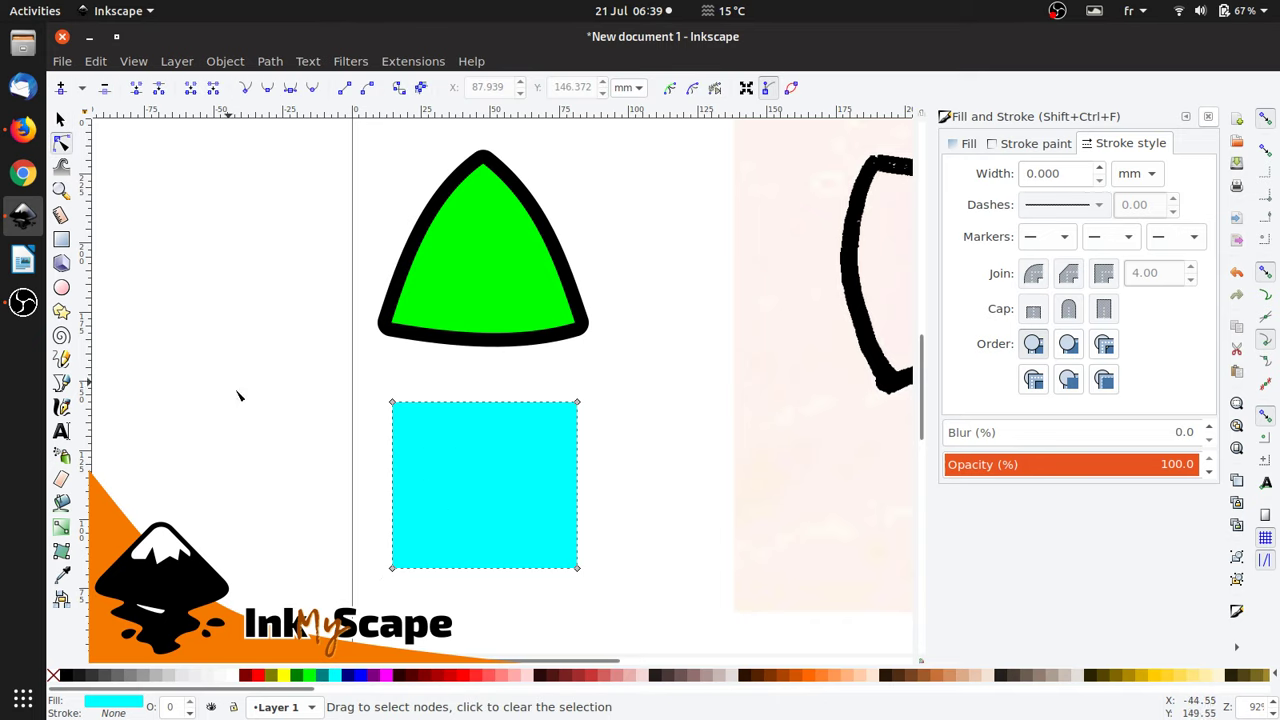
{"action": "left_click_drag", "start_coordinate": [338, 380], "coordinate": [650, 608]}
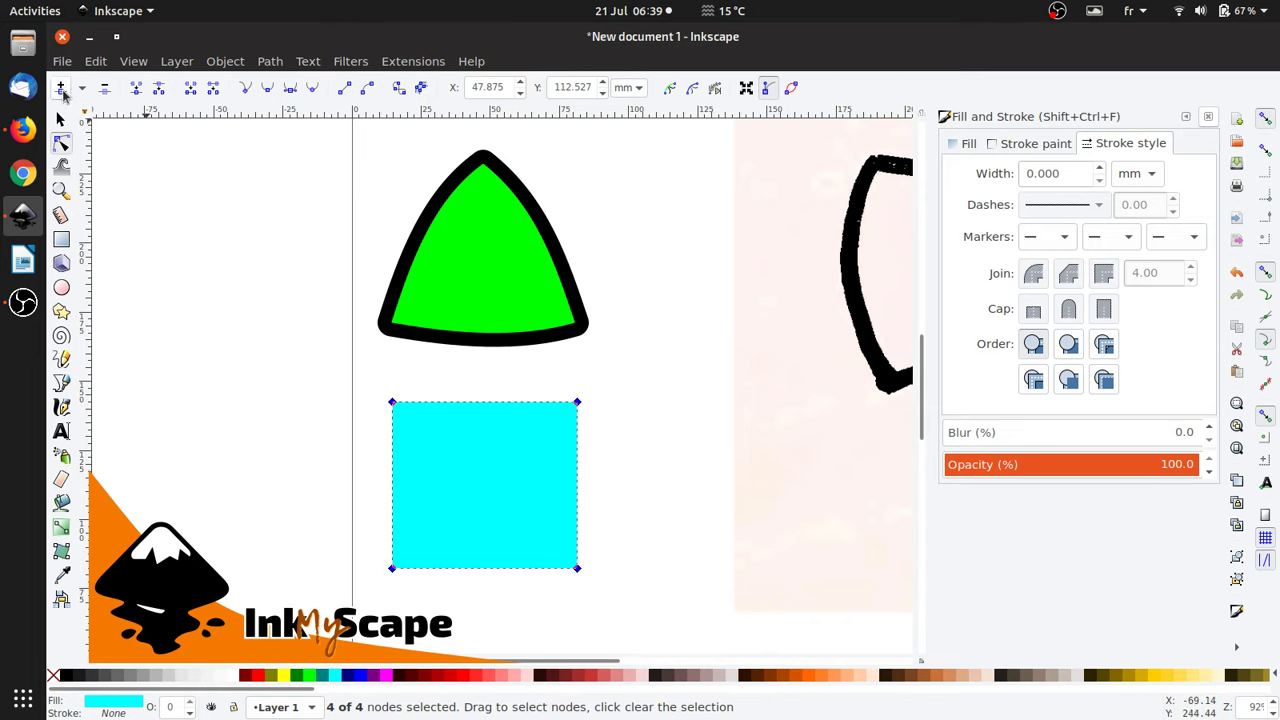
{"action": "left_click", "coordinate": [61, 88]}
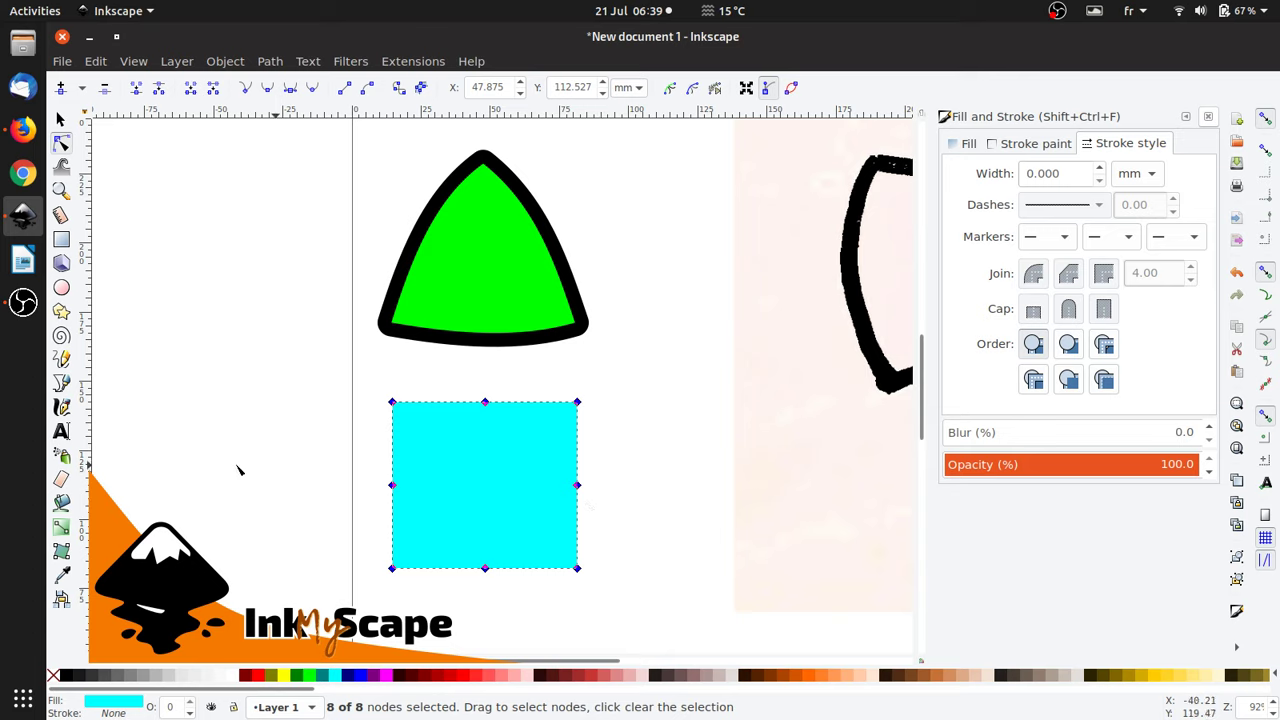
Step: Make the square's top-middle node auto-smooth
{"action": "left_click", "coordinate": [485, 403]}
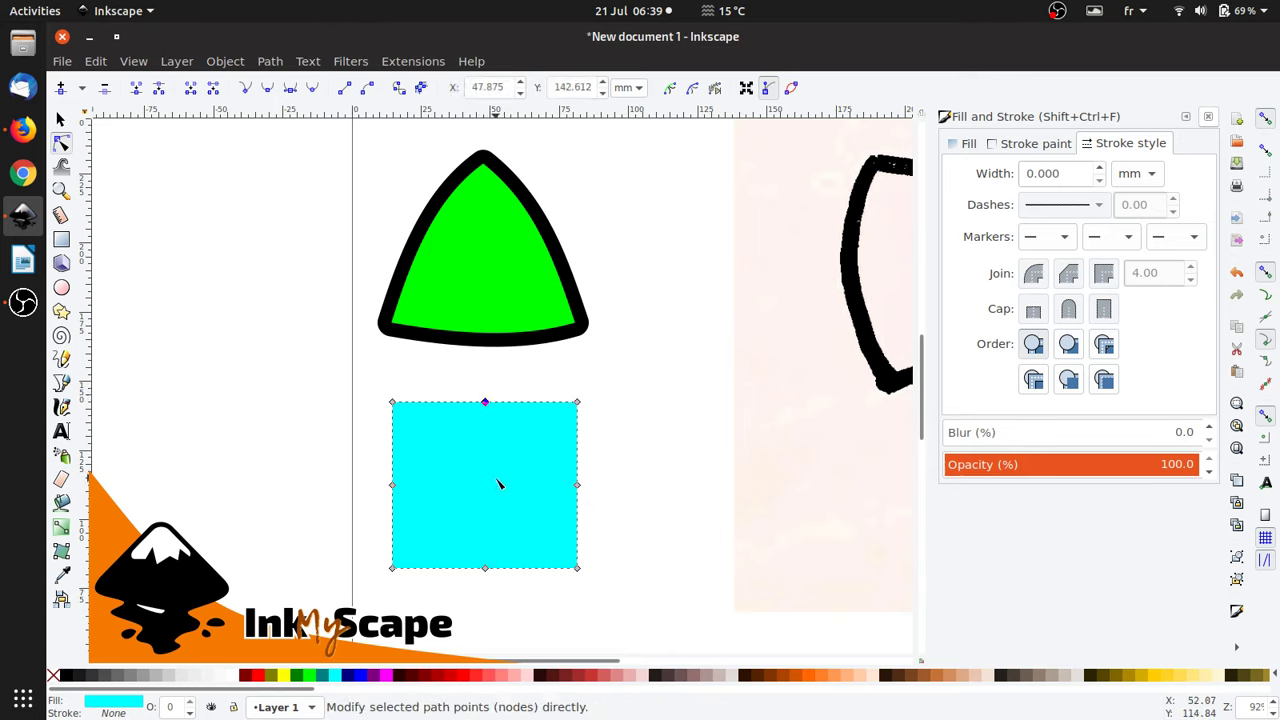
{"action": "left_click", "coordinate": [485, 403]}
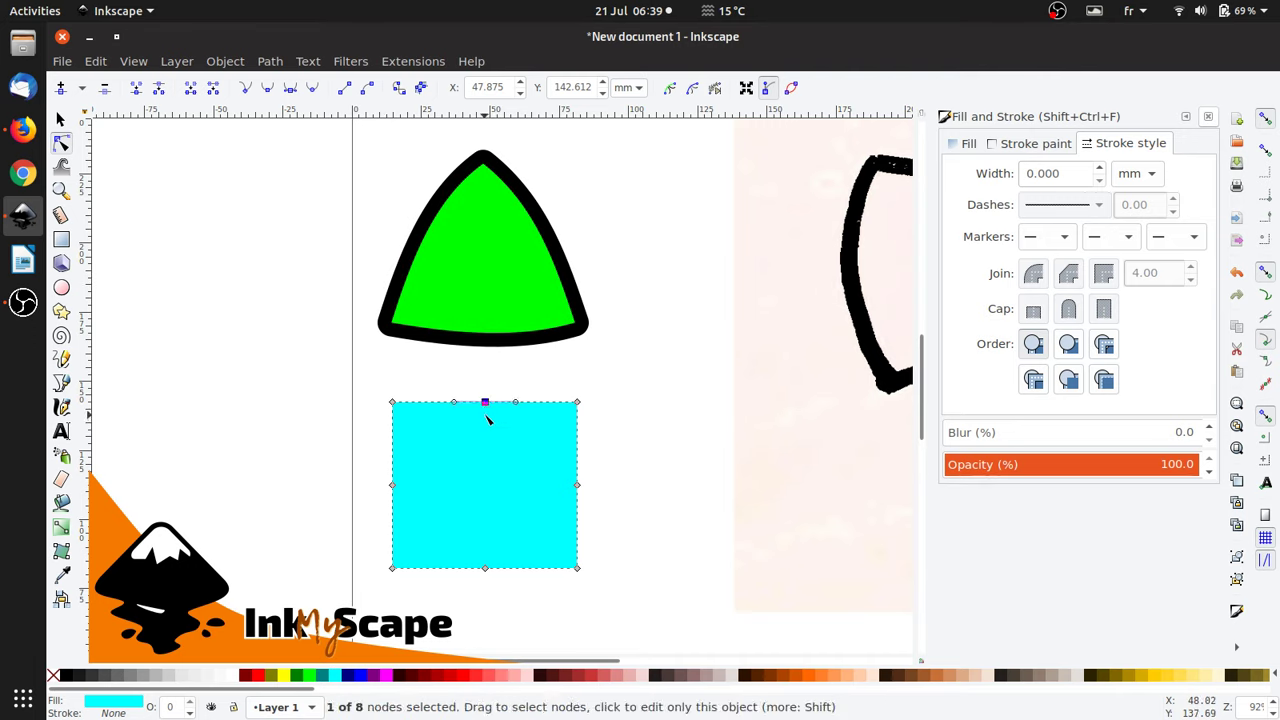
{"action": "left_click", "coordinate": [486, 410], "text": "ctrl"}
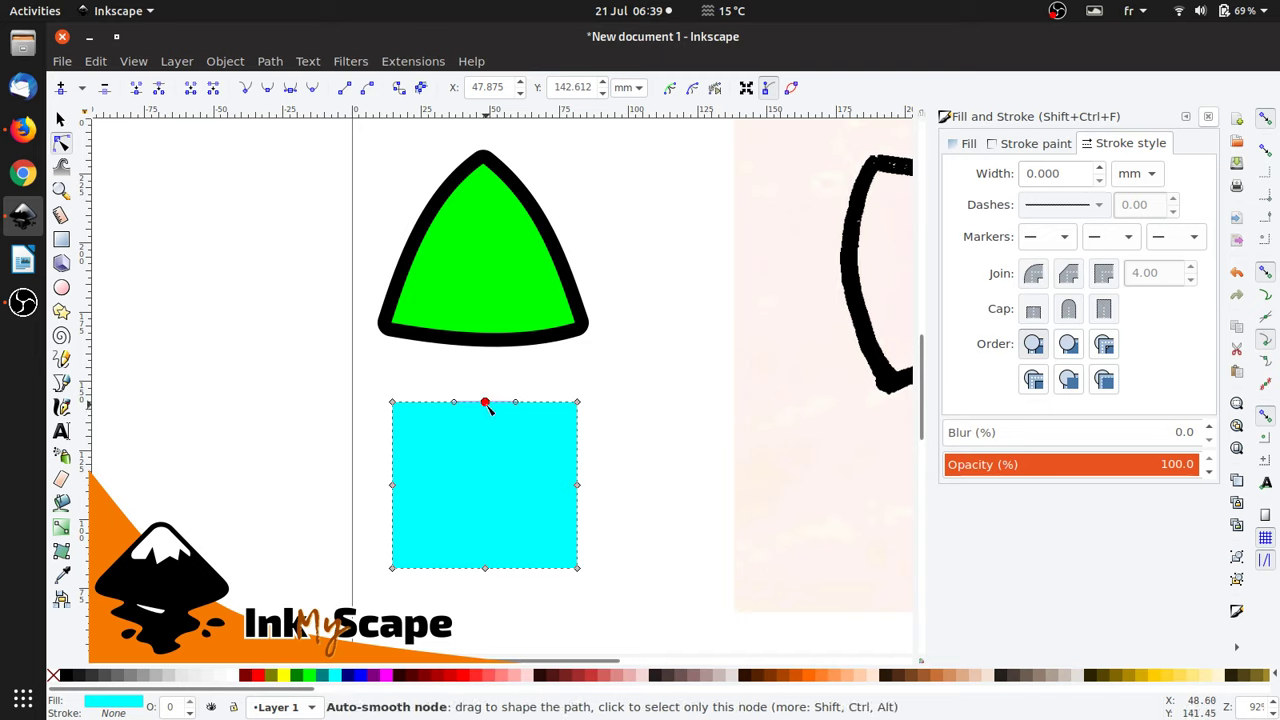
Step: Raise the top-middle node and lower the bottom-middle node so the top and bottom edges bow out
{"action": "key", "text": "alt+Down"}
{"action": "key", "text": "shift+Up"}
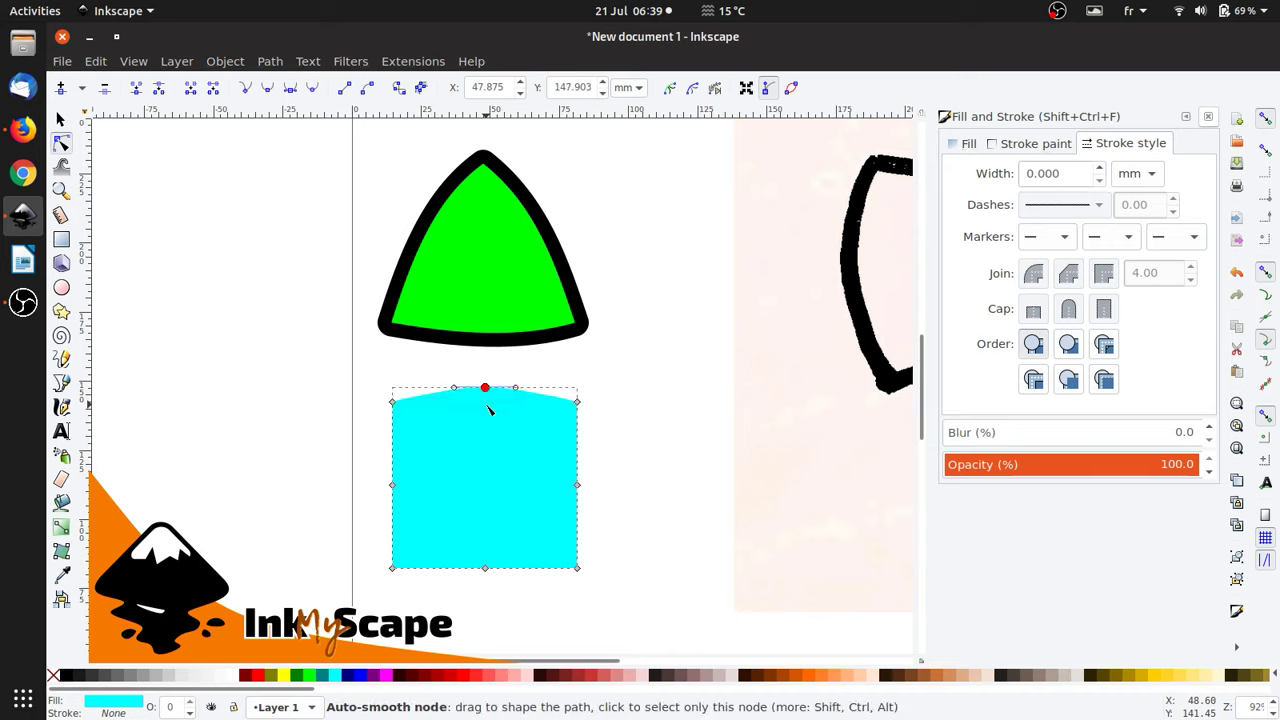
{"action": "left_click", "coordinate": [485, 569]}
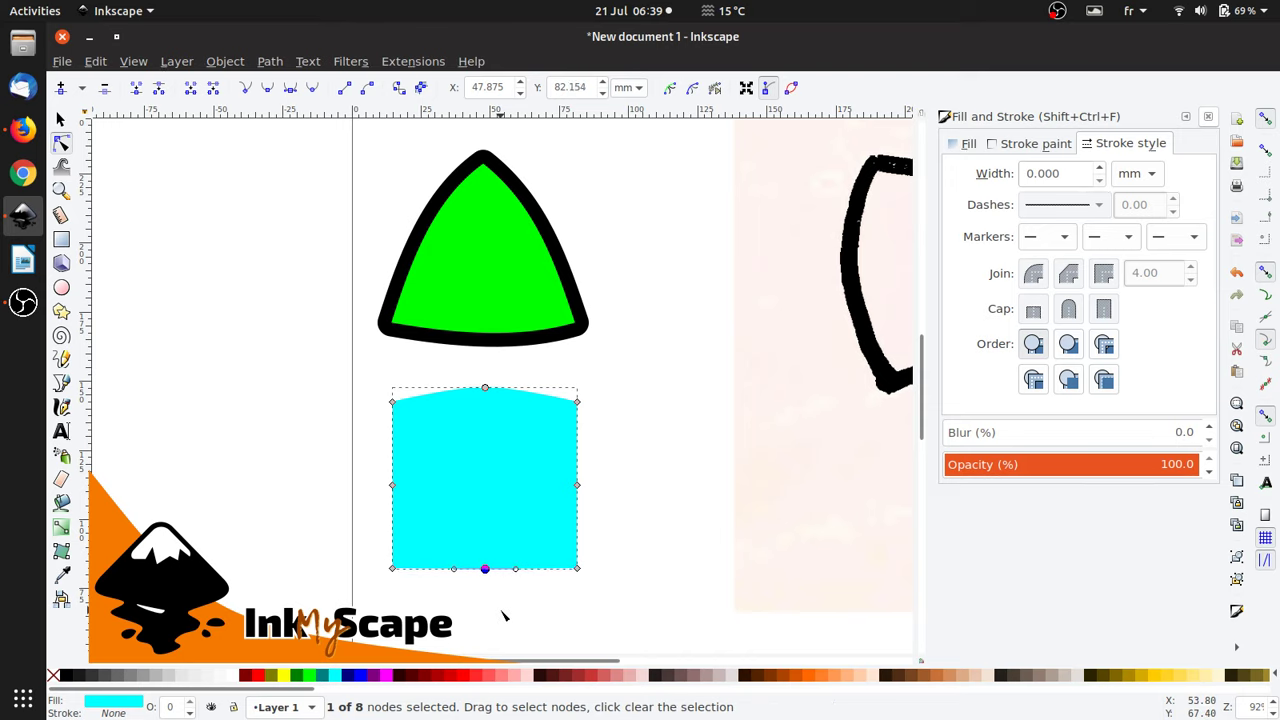
{"action": "key", "text": "shift+Down"}
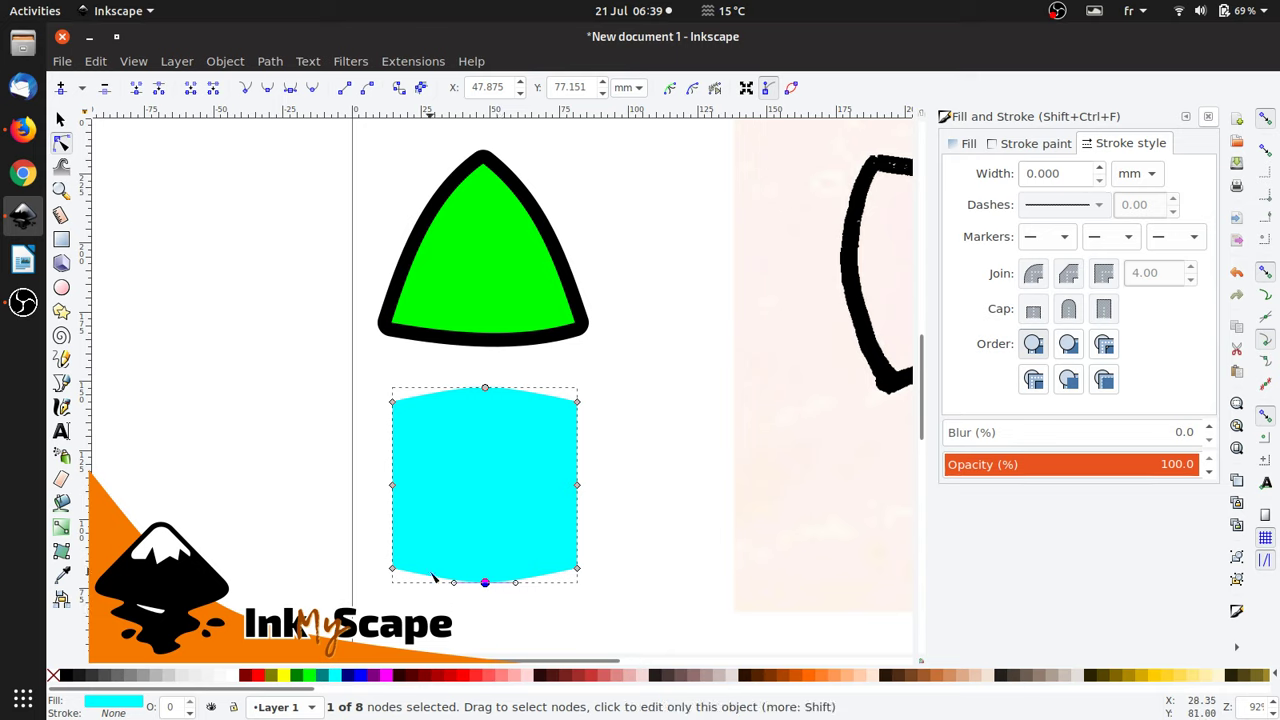
Step: Push the left and right middle nodes outward so the sides bulge, then clear the selection
{"action": "left_click", "coordinate": [392, 486]}
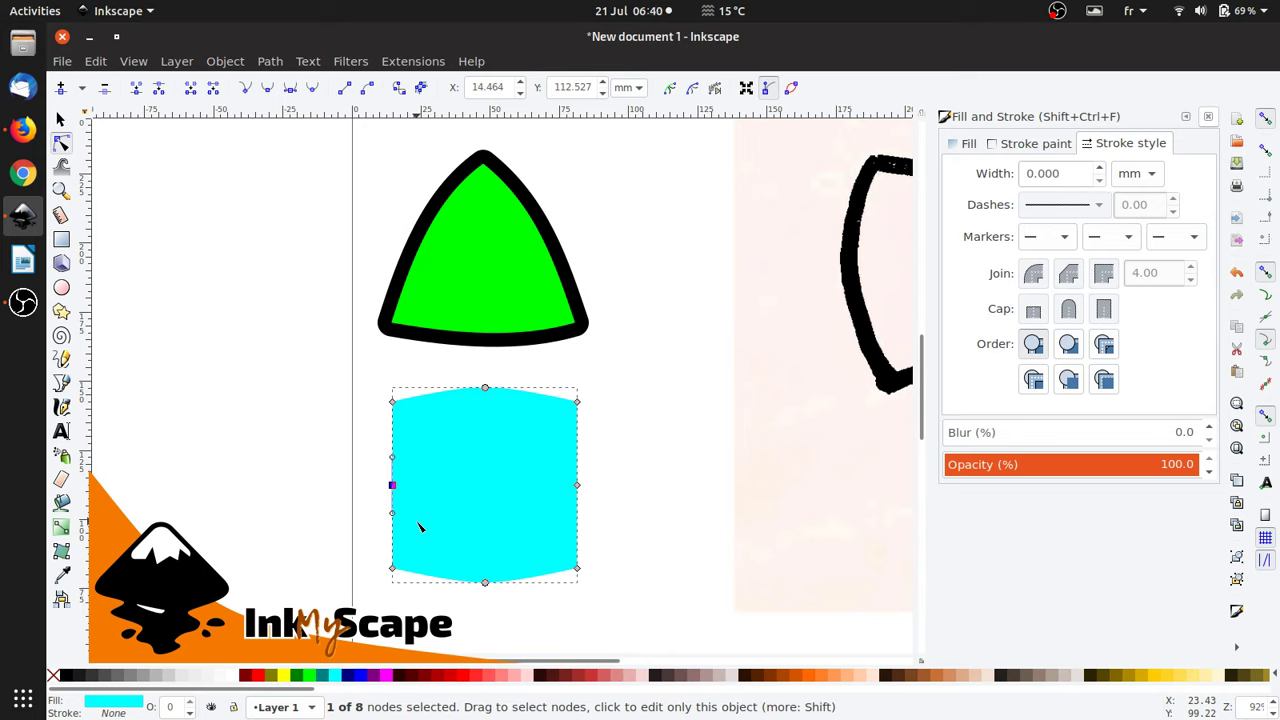
{"action": "key", "text": "shift+Left"}
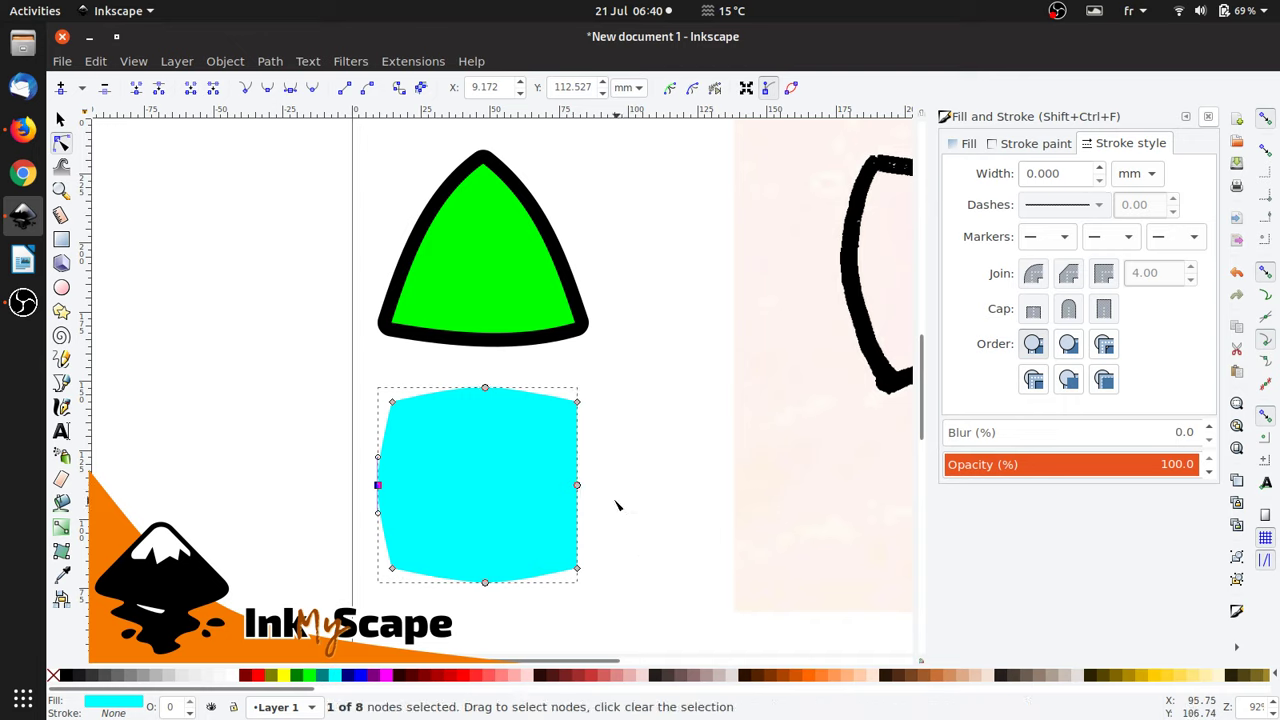
{"action": "left_click", "coordinate": [578, 487], "text": "ctrl"}
{"action": "left_click", "coordinate": [578, 486]}
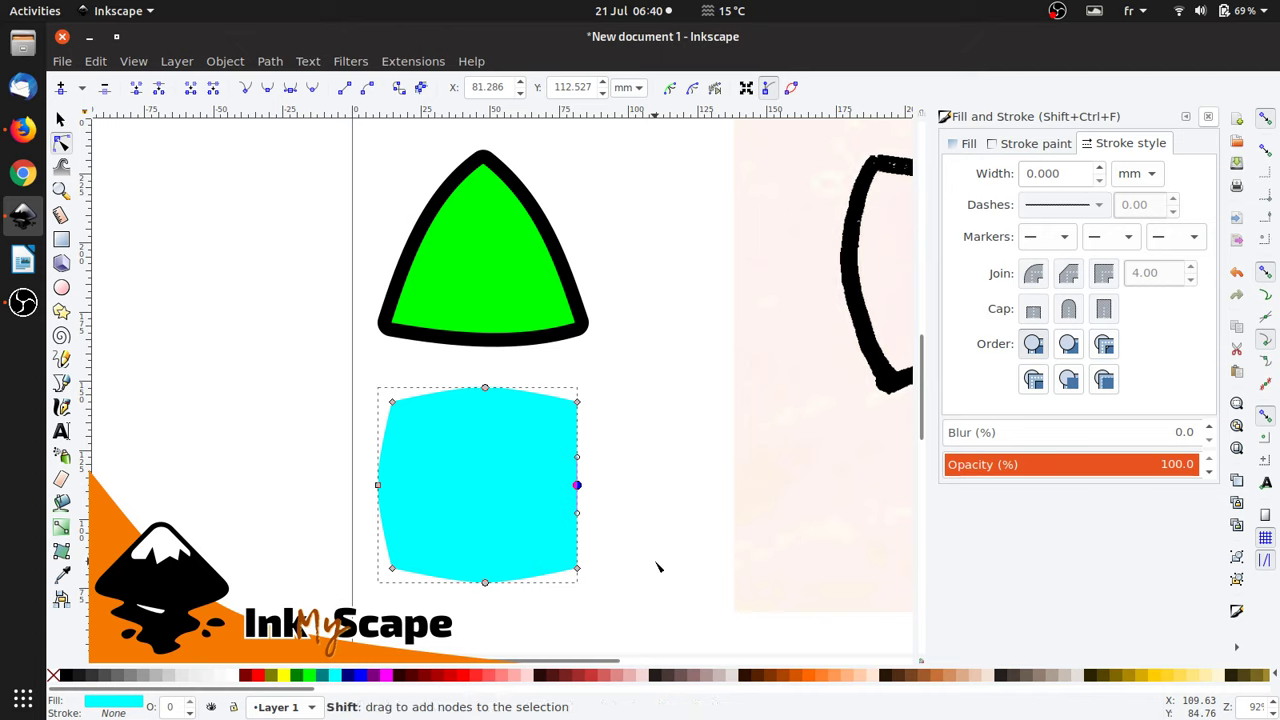
{"action": "key", "text": "shift+Right"}
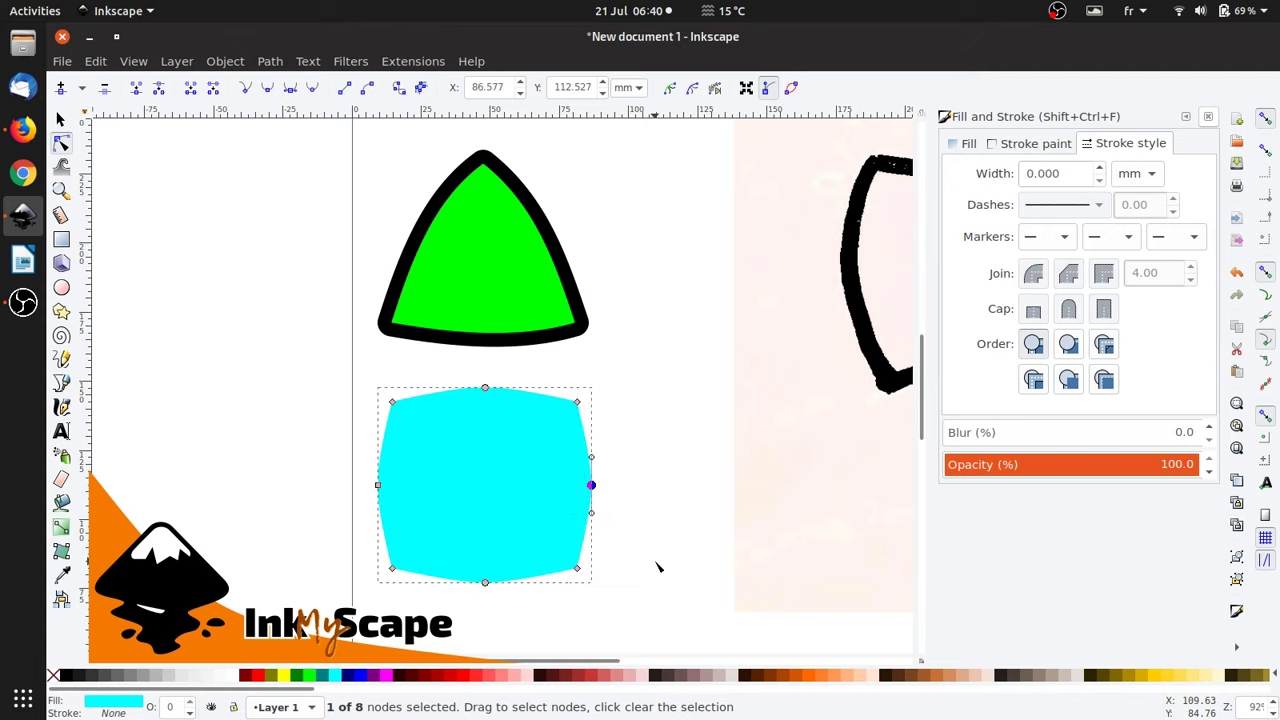
{"action": "left_click", "coordinate": [217, 434]}
Step: Paste the green triangle's style onto the cyan square with Shift+Ctrl+V
{"action": "left_click", "coordinate": [60, 118]}
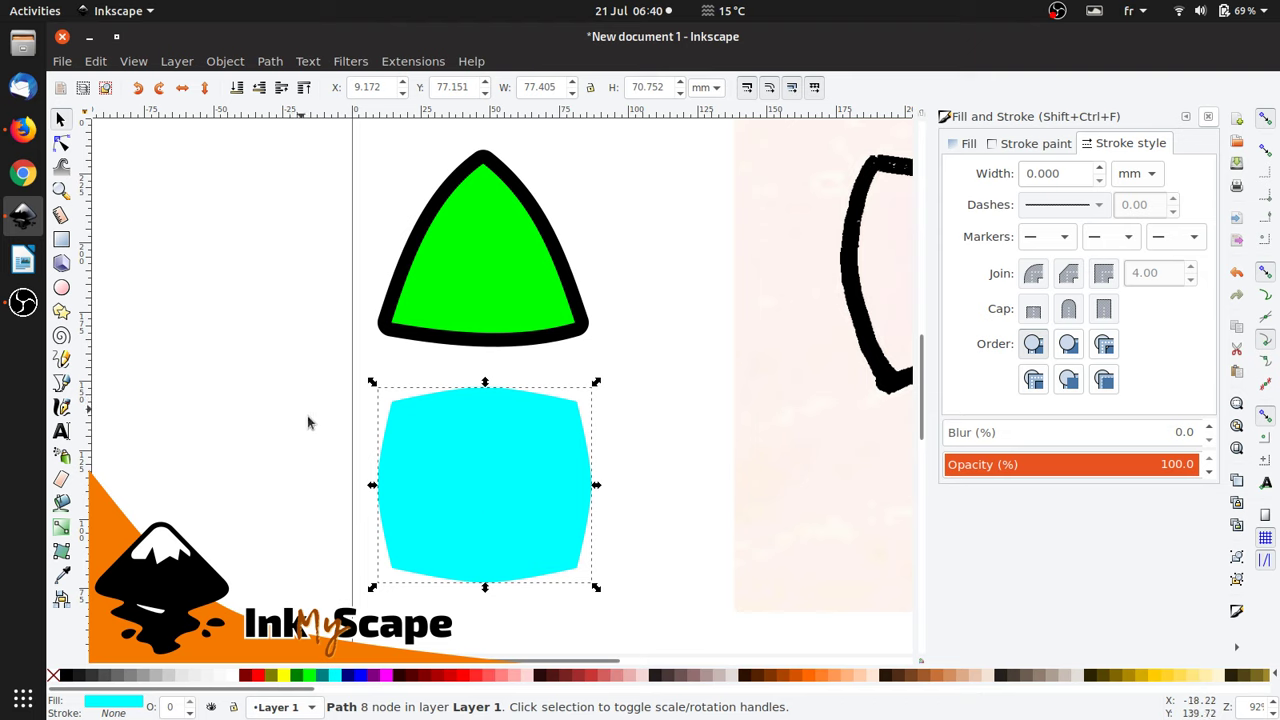
{"action": "left_click", "coordinate": [380, 451]}
{"action": "left_click", "coordinate": [437, 498]}
{"action": "key", "text": "Tab"}
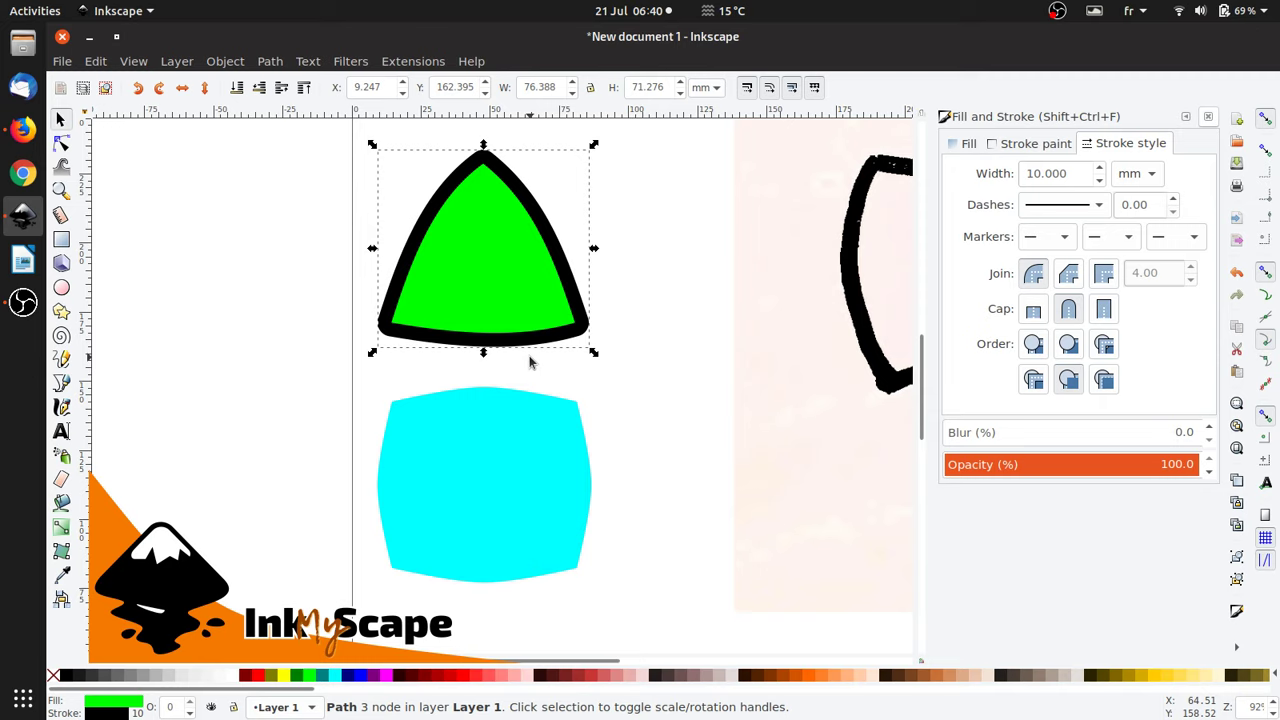
{"action": "left_click", "coordinate": [551, 482]}
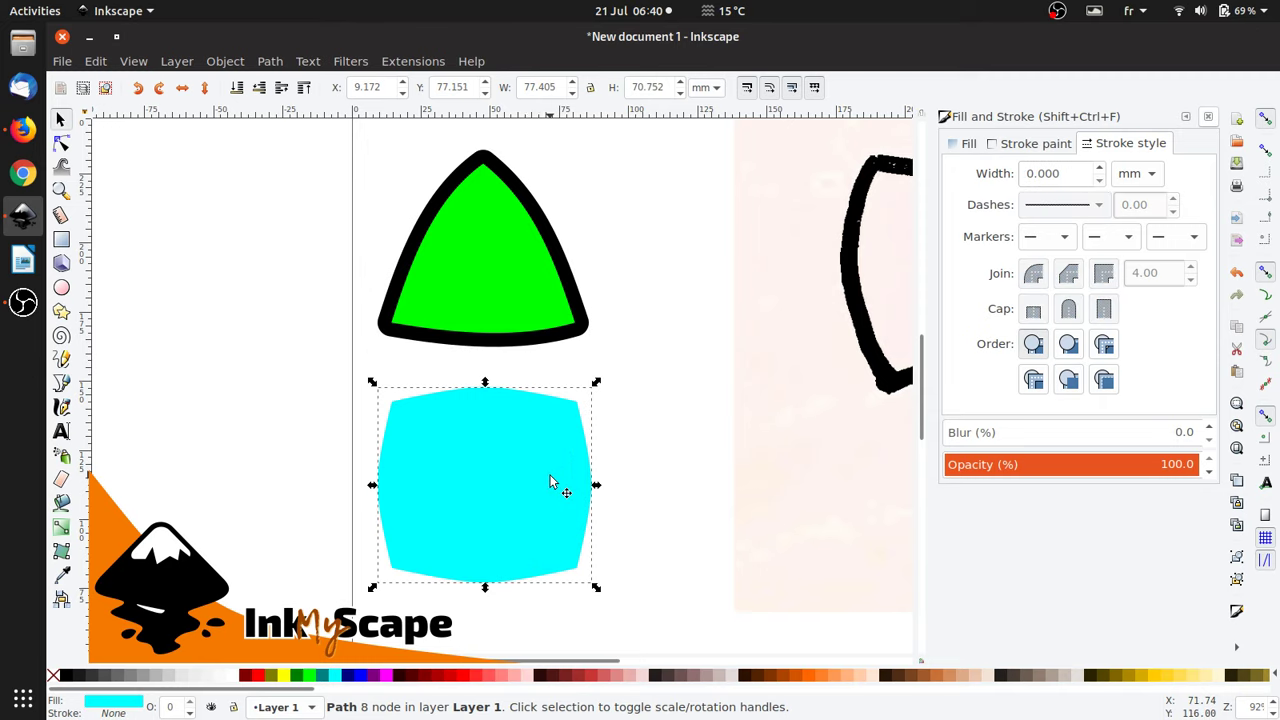
{"action": "key", "text": "shift"}
{"action": "key", "text": "ctrl+shift+v"}
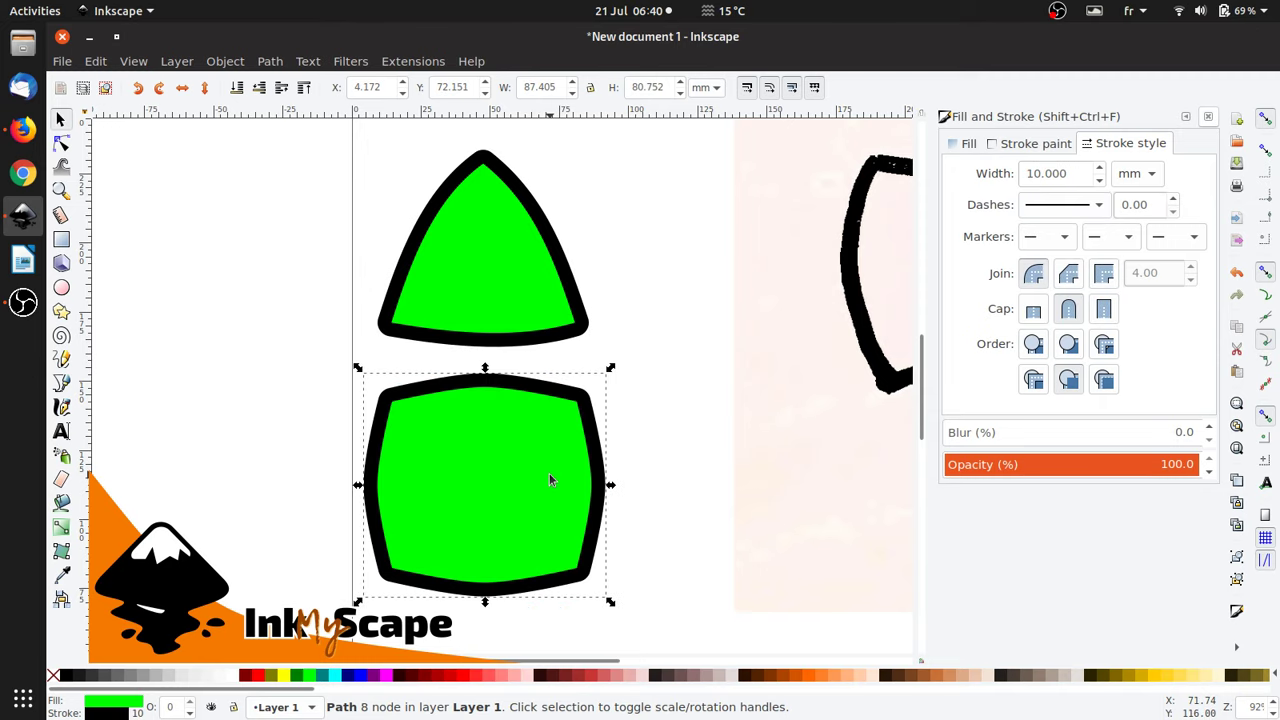
Step: Try a dotted dash on the square's outline, then set it back to a solid line
{"action": "left_click", "coordinate": [151, 447]}
{"action": "left_click", "coordinate": [424, 541]}
{"action": "left_click", "coordinate": [1105, 207]}
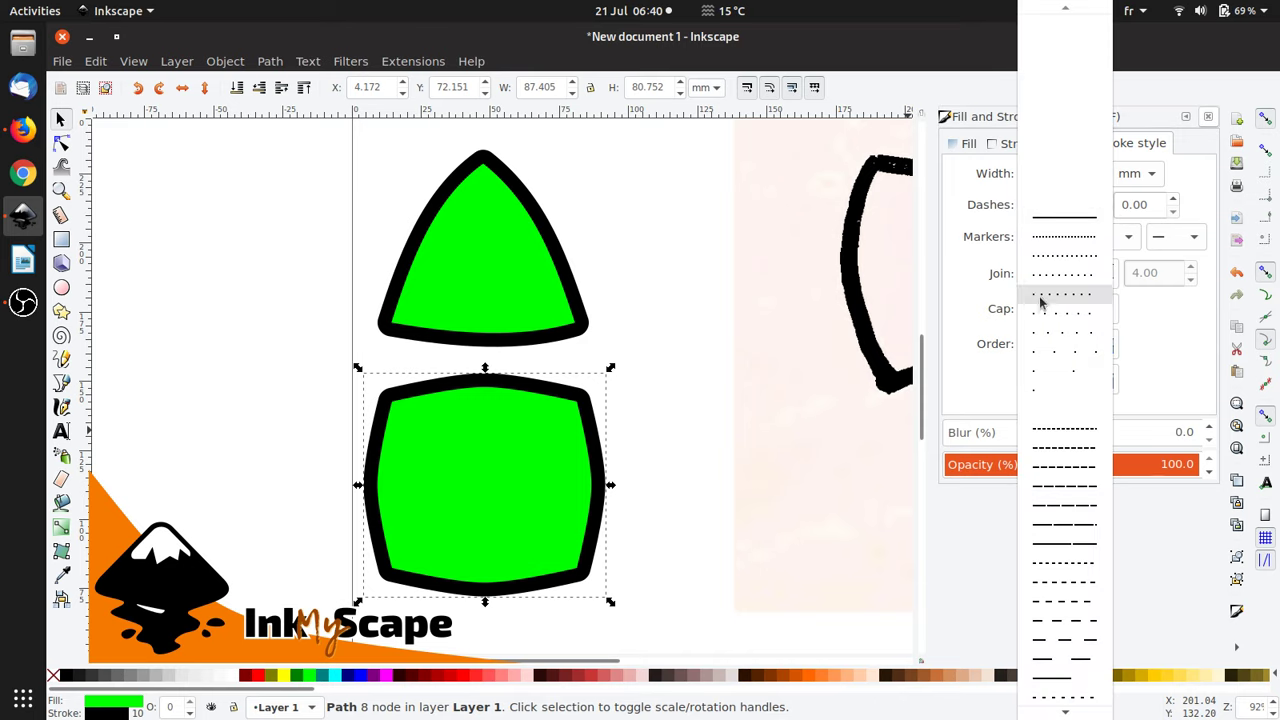
{"action": "left_click", "coordinate": [1042, 274]}
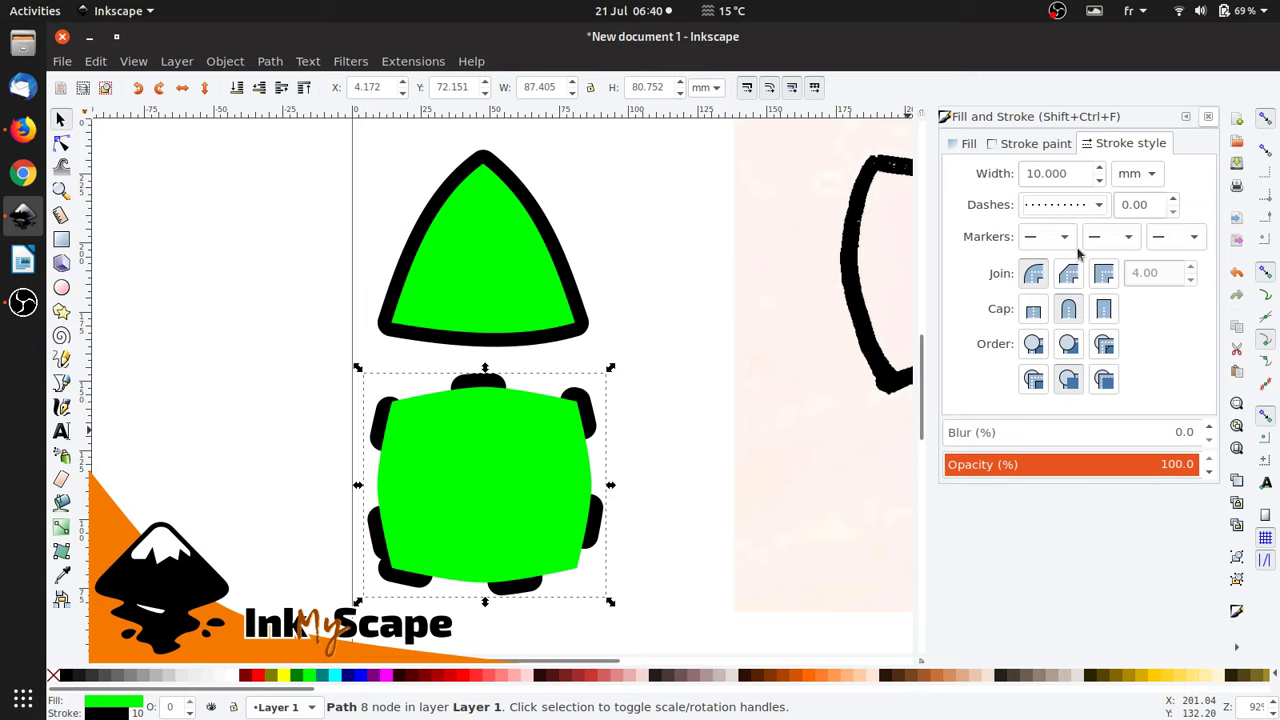
{"action": "left_click", "coordinate": [1101, 205]}
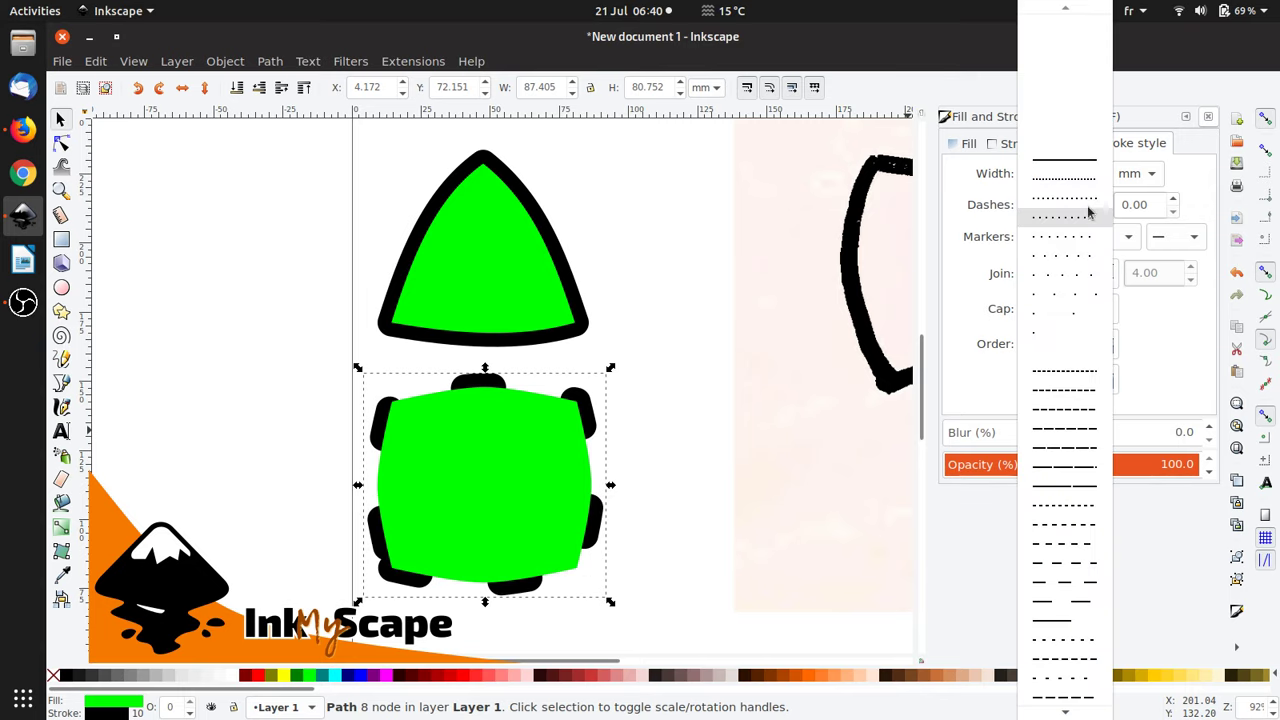
{"action": "left_click", "coordinate": [1065, 156]}
{"action": "left_click", "coordinate": [255, 309]}
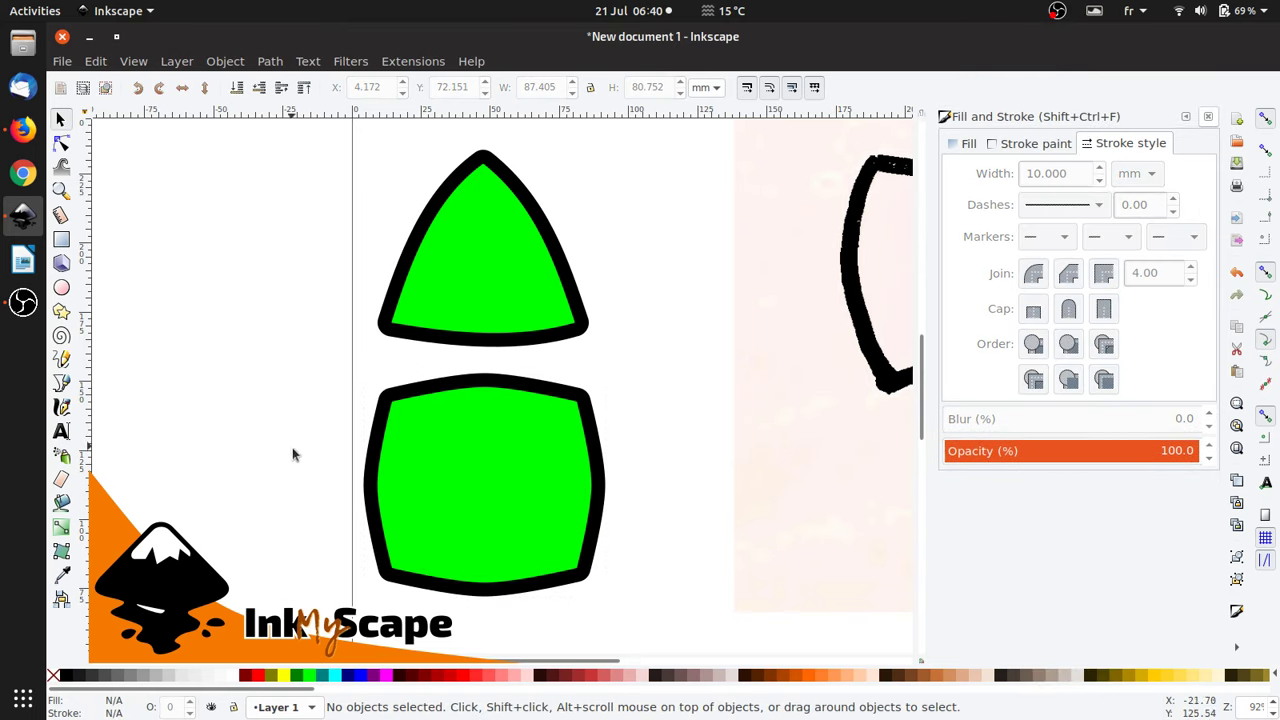
Step: Move the reference image alongside, then round the square's top with a new symmetric top-middle node
{"action": "left_click_drag", "start_coordinate": [843, 300], "coordinate": [625, 330]}
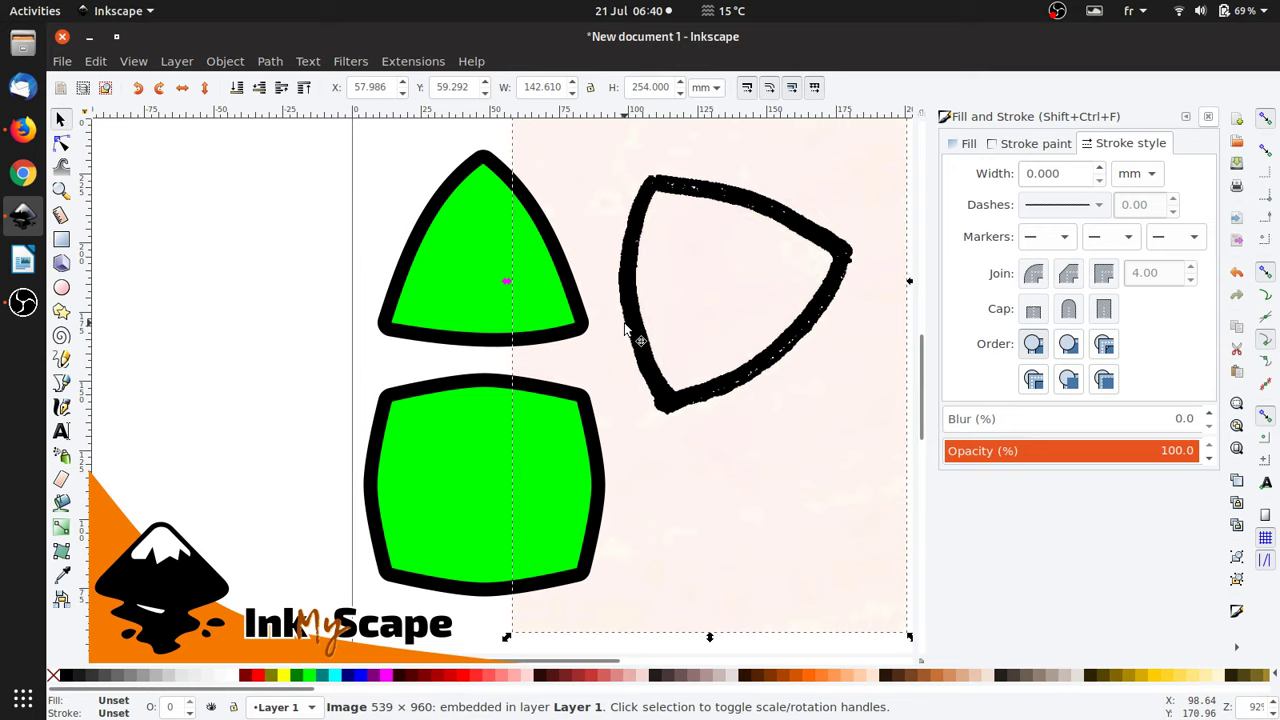
{"action": "left_click", "coordinate": [494, 380]}
{"action": "key", "text": "n"}
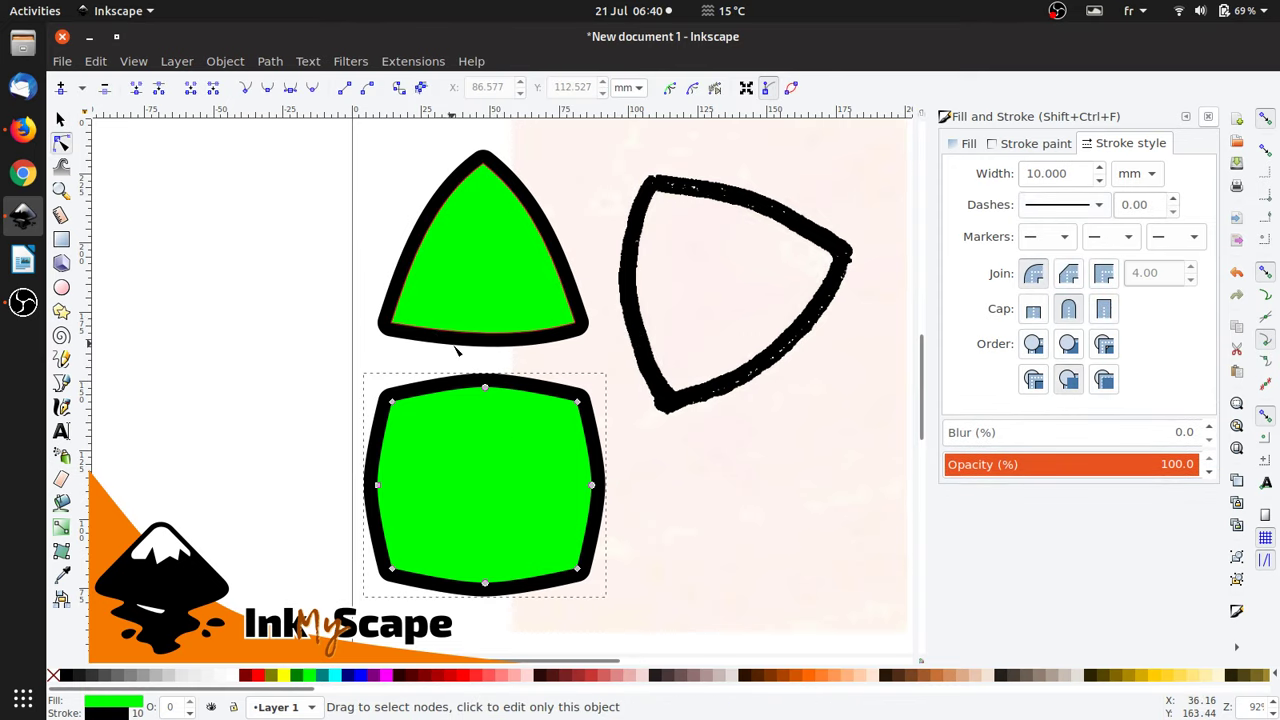
{"action": "double_click", "coordinate": [482, 386]}
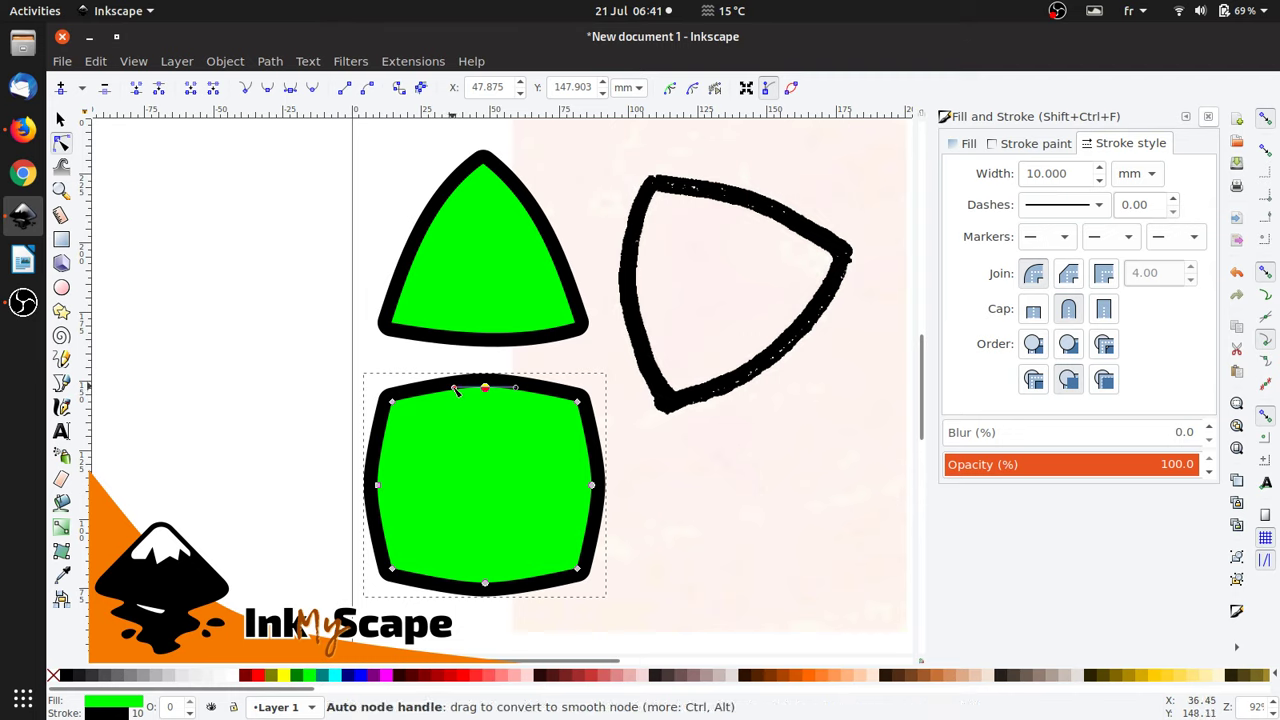
{"action": "left_click_drag", "start_coordinate": [455, 390], "coordinate": [443, 388]}
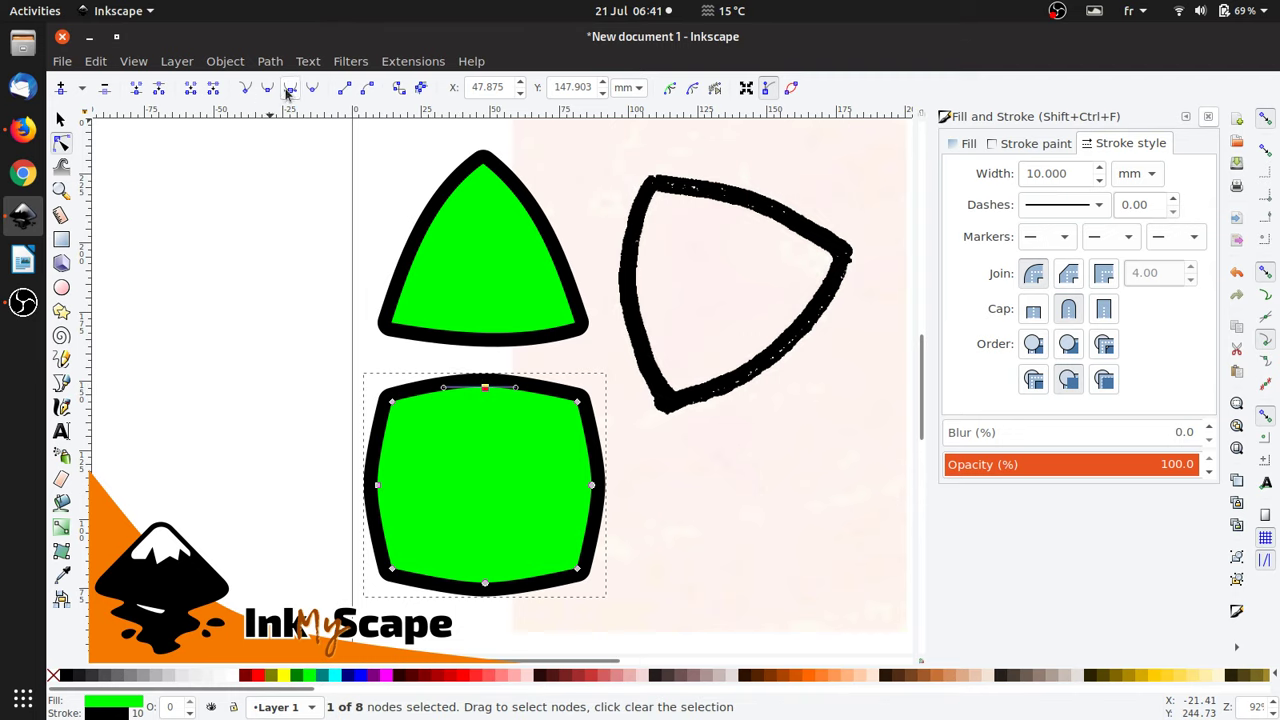
{"action": "left_click", "coordinate": [290, 87]}
{"action": "left_click_drag", "start_coordinate": [447, 388], "coordinate": [416, 390]}
Step: Lengthen the bottom, left and right middle nodes' handles to round the remaining three sides
{"action": "left_click", "coordinate": [484, 582]}
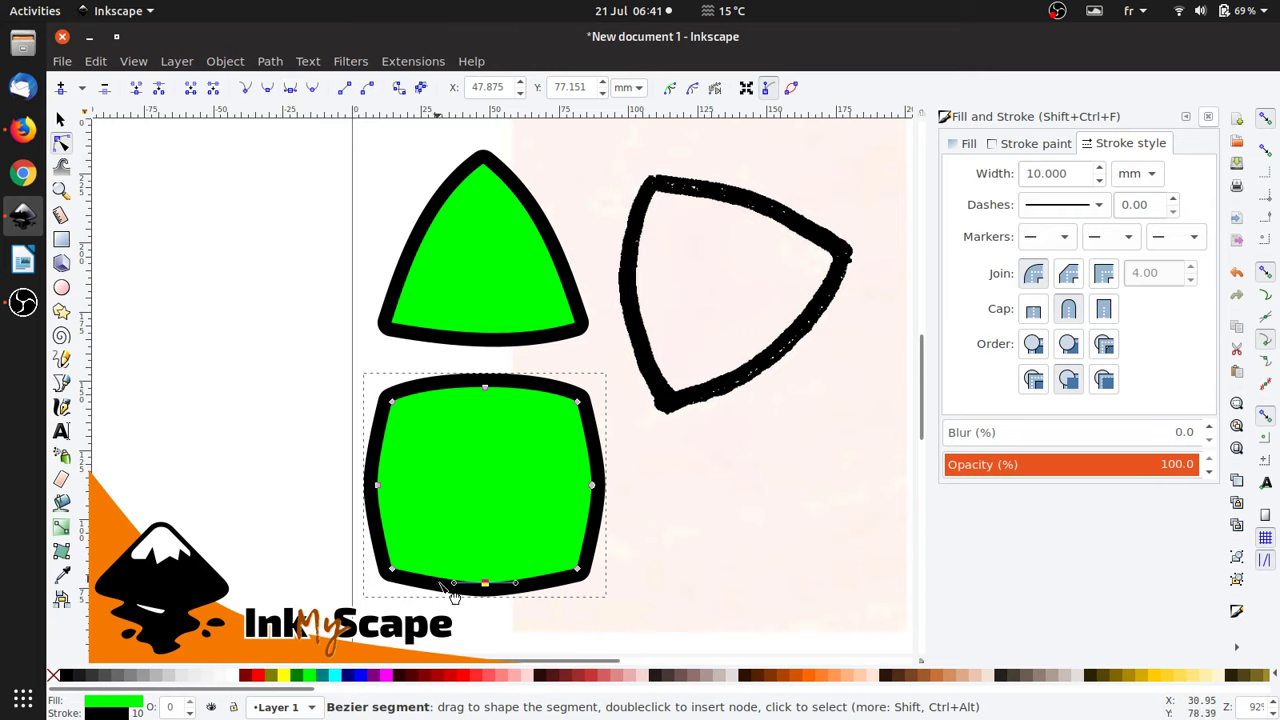
{"action": "left_click_drag", "start_coordinate": [450, 582], "coordinate": [416, 583]}
{"action": "left_click", "coordinate": [377, 485]}
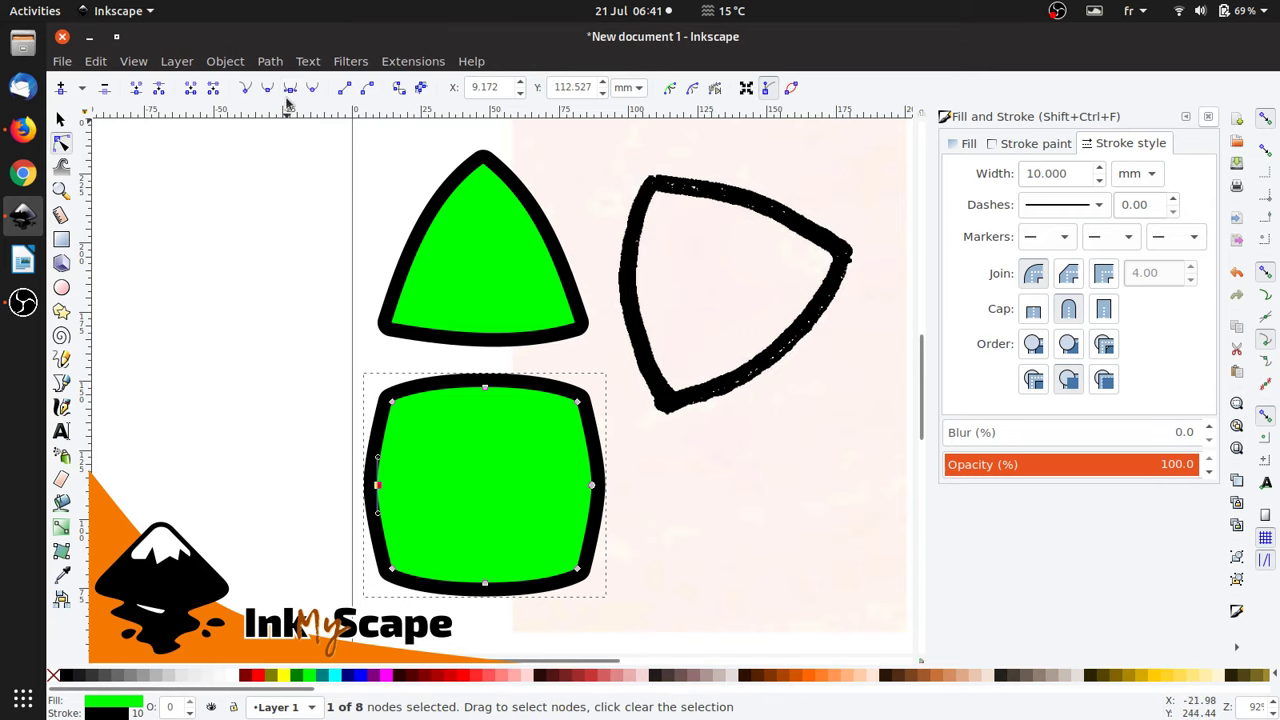
{"action": "left_click_drag", "start_coordinate": [377, 512], "coordinate": [379, 545]}
{"action": "left_click", "coordinate": [591, 485]}
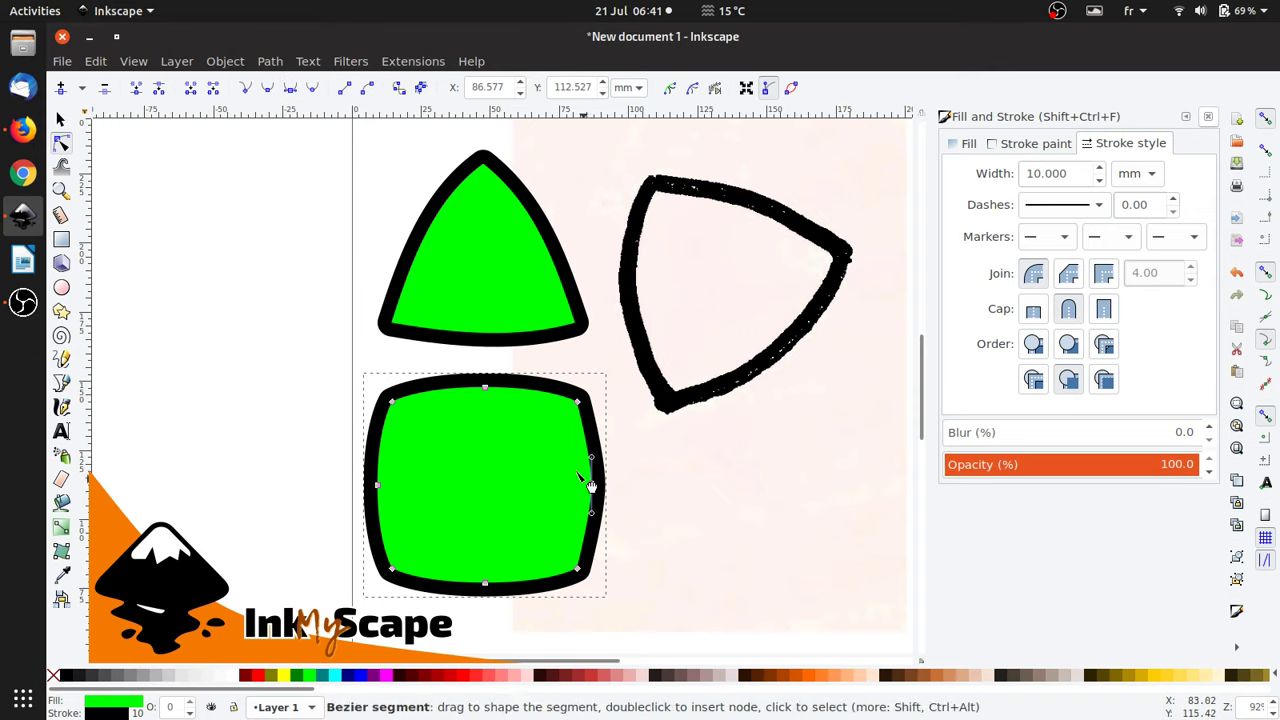
{"action": "left_click", "coordinate": [290, 89]}
{"action": "left_click_drag", "start_coordinate": [591, 512], "coordinate": [591, 542]}
{"action": "left_click", "coordinate": [320, 411]}
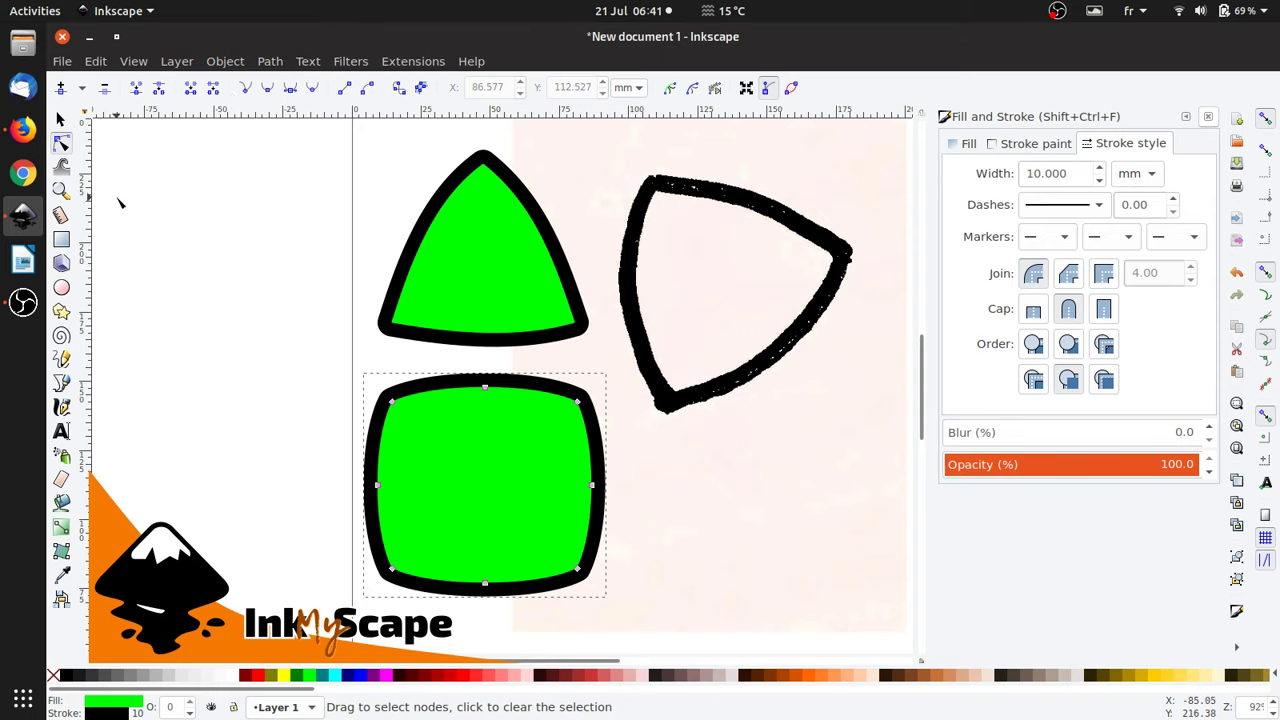
{"action": "left_click", "coordinate": [60, 119]}
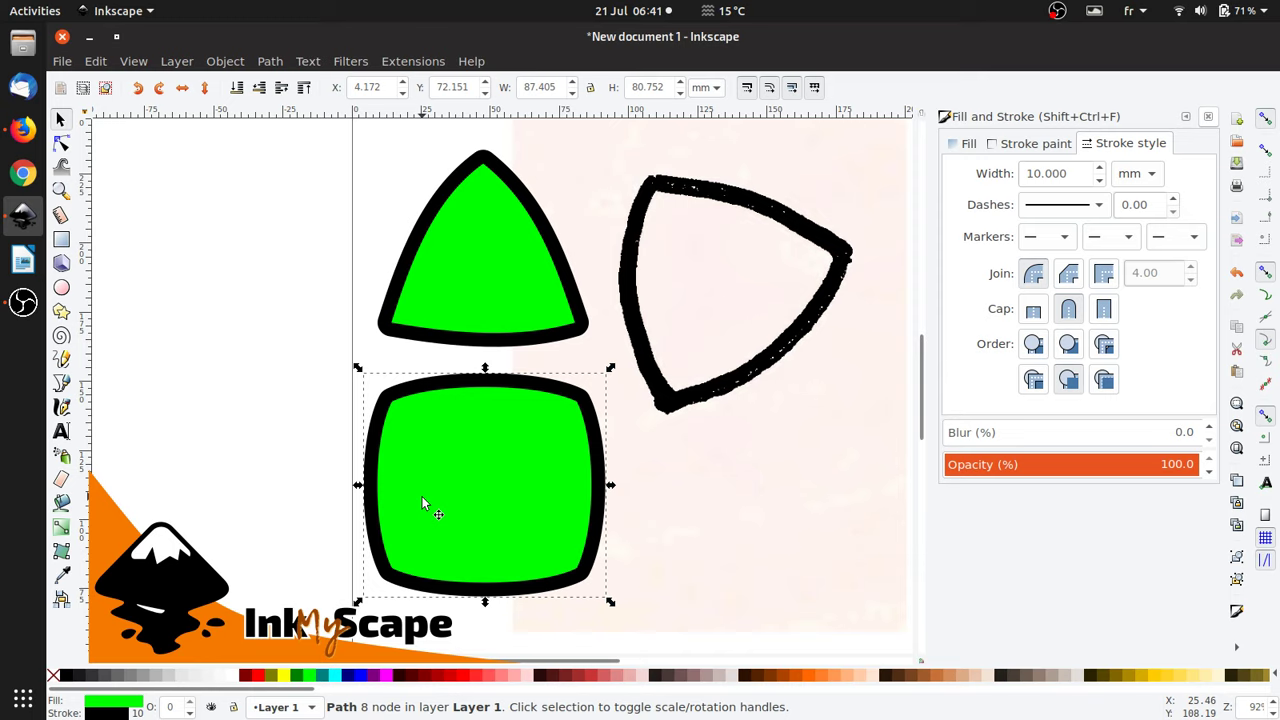
{"action": "right_click", "coordinate": [30, 148]}
Step: Search 'inkscape scriping' in a new Firefox window and open the 'Script extensions - Inkscape Wiki' result
{"action": "left_click", "coordinate": [90, 102]}
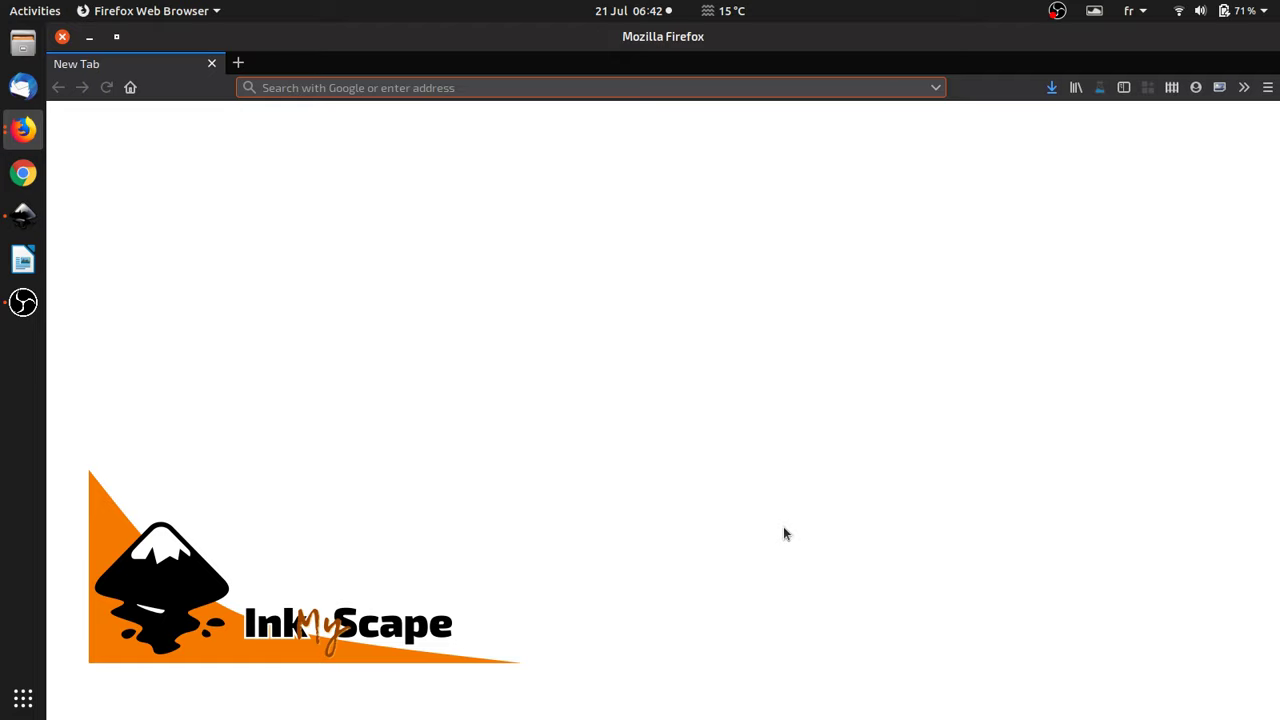
{"action": "type", "text": "p"}
{"action": "key", "text": "BackSpace"}
{"action": "key", "text": "BackSpace"}
{"action": "type", "text": "inksca"}
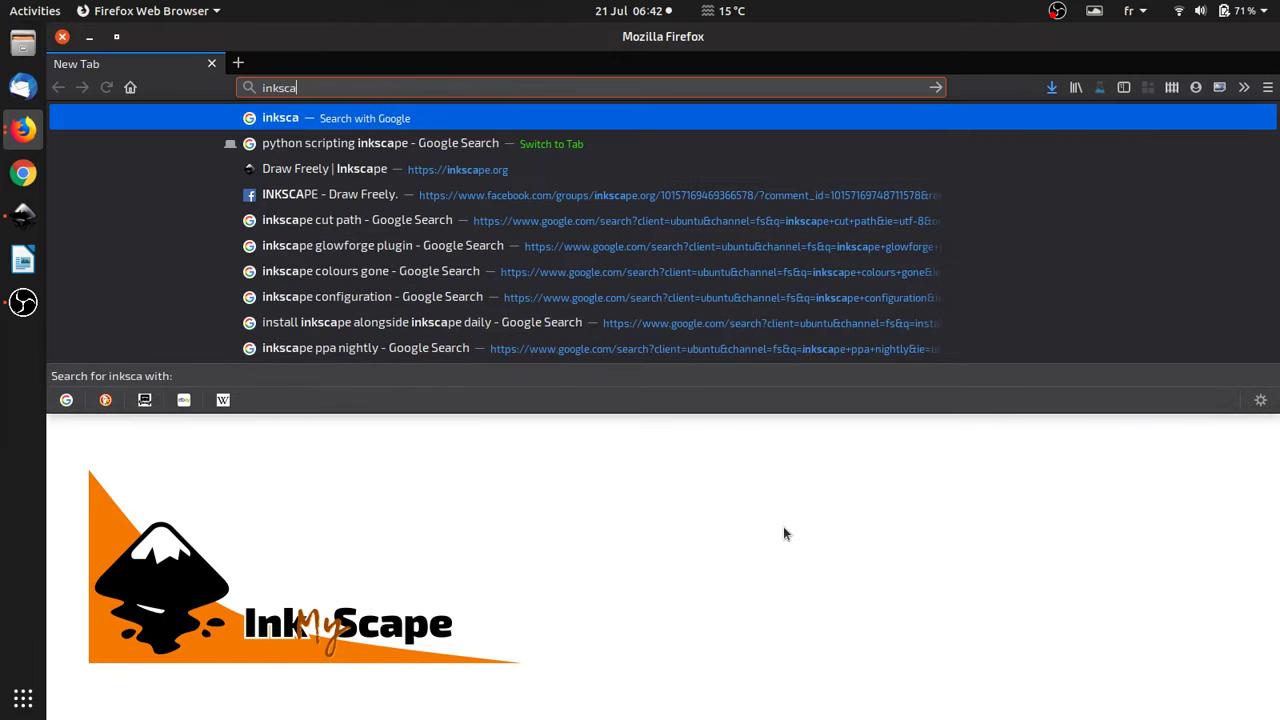
{"action": "type", "text": "pe scriping"}
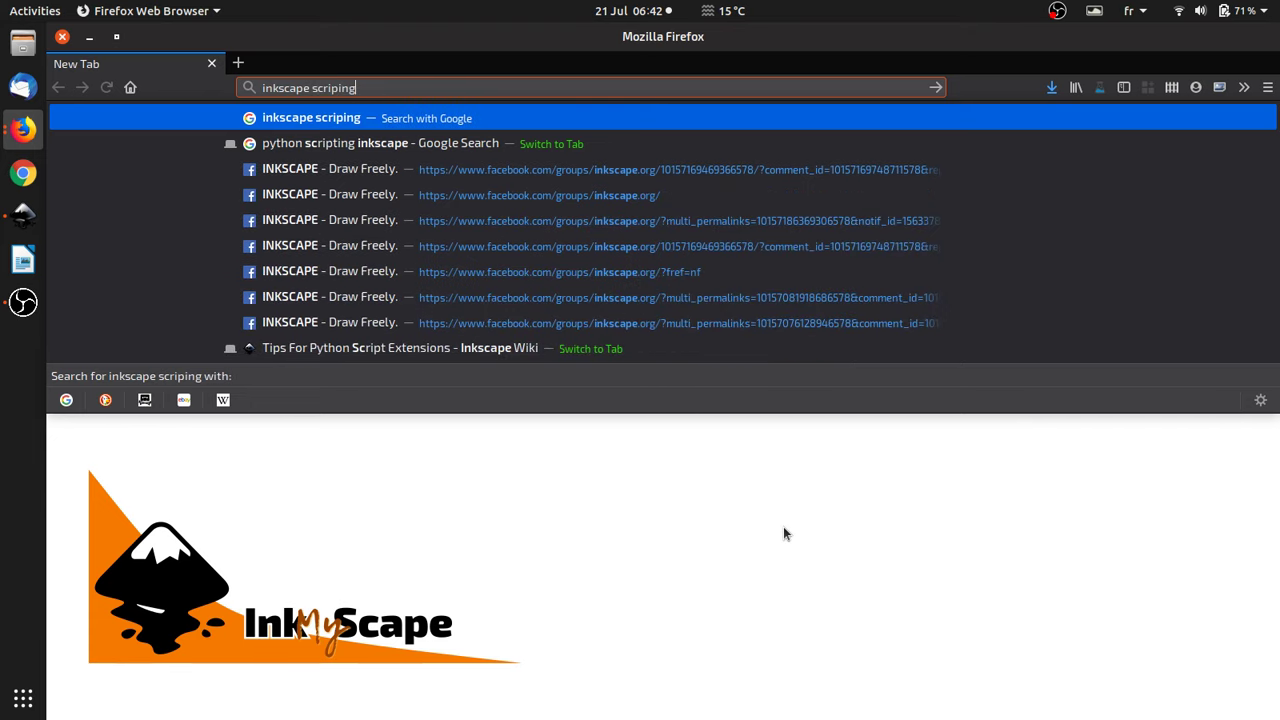
{"action": "key", "text": "Return"}
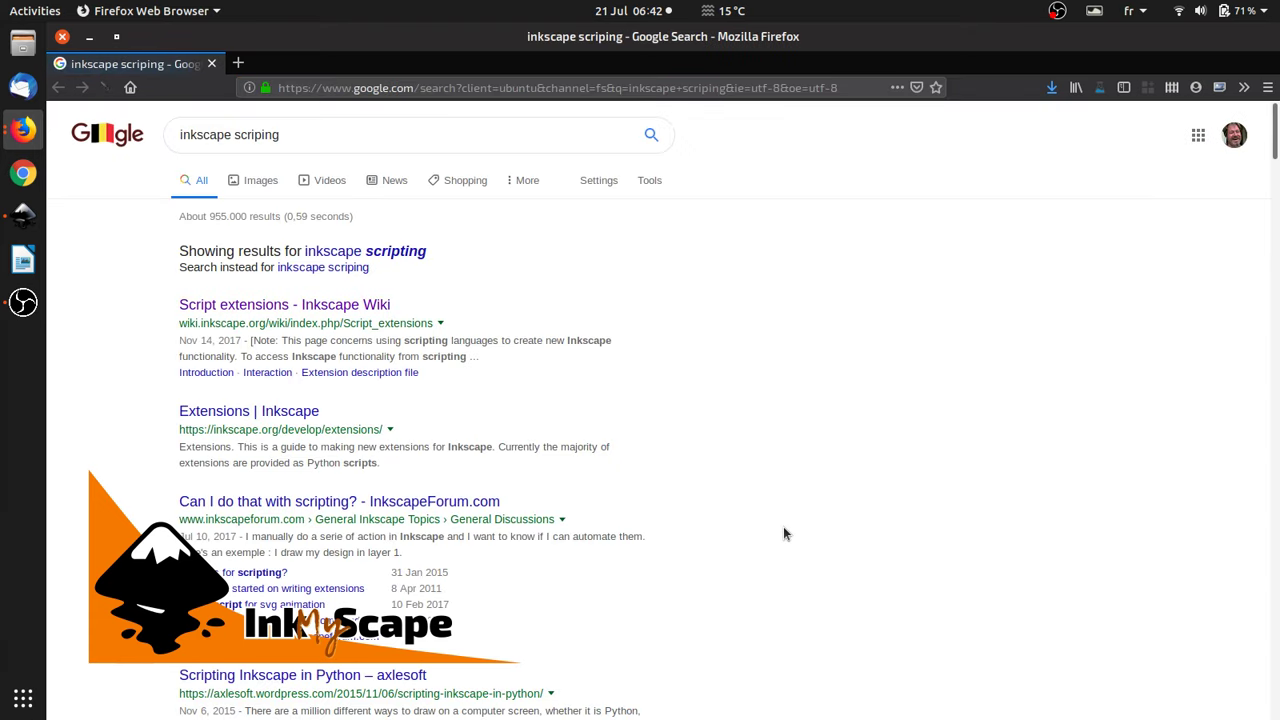
{"action": "left_click", "coordinate": [272, 305]}
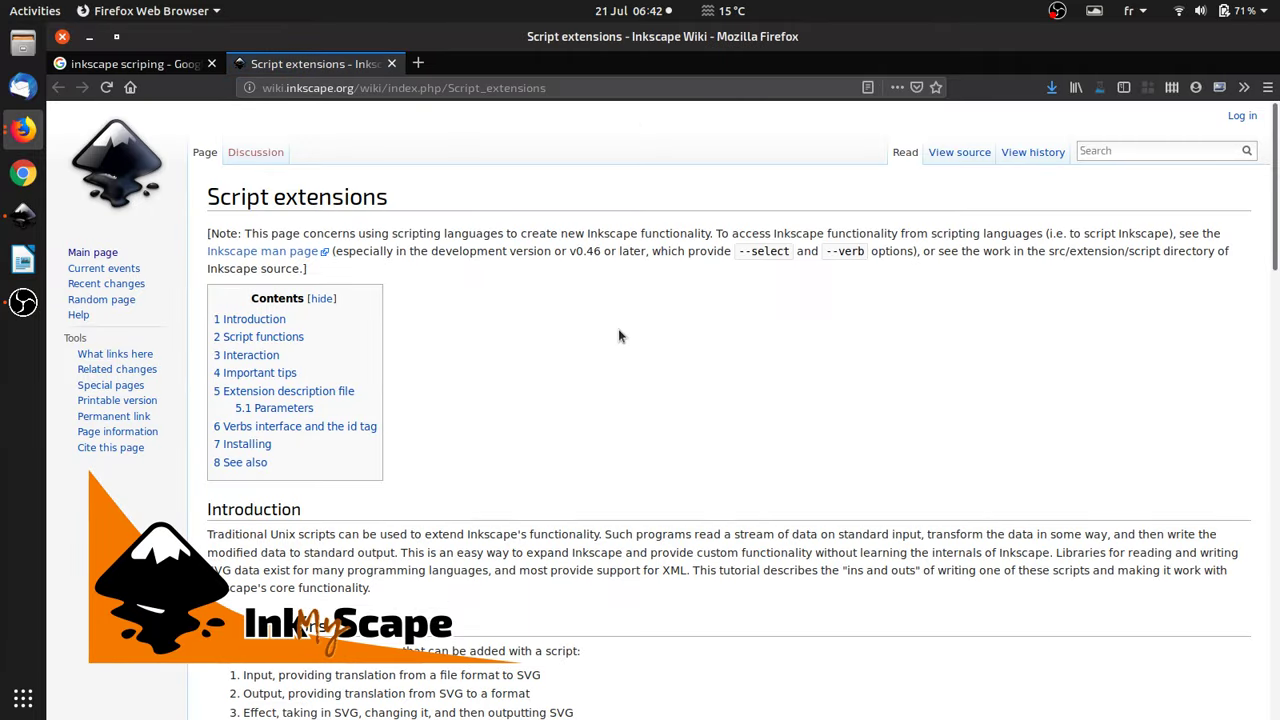
Step: Scroll the Script extensions wiki page down to its Interaction and Important tips sections
{"action": "scroll", "coordinate": [704, 352], "scroll_direction": "down", "scroll_amount": 5}
{"action": "scroll", "coordinate": [570, 365], "scroll_direction": "down", "scroll_amount": 4}
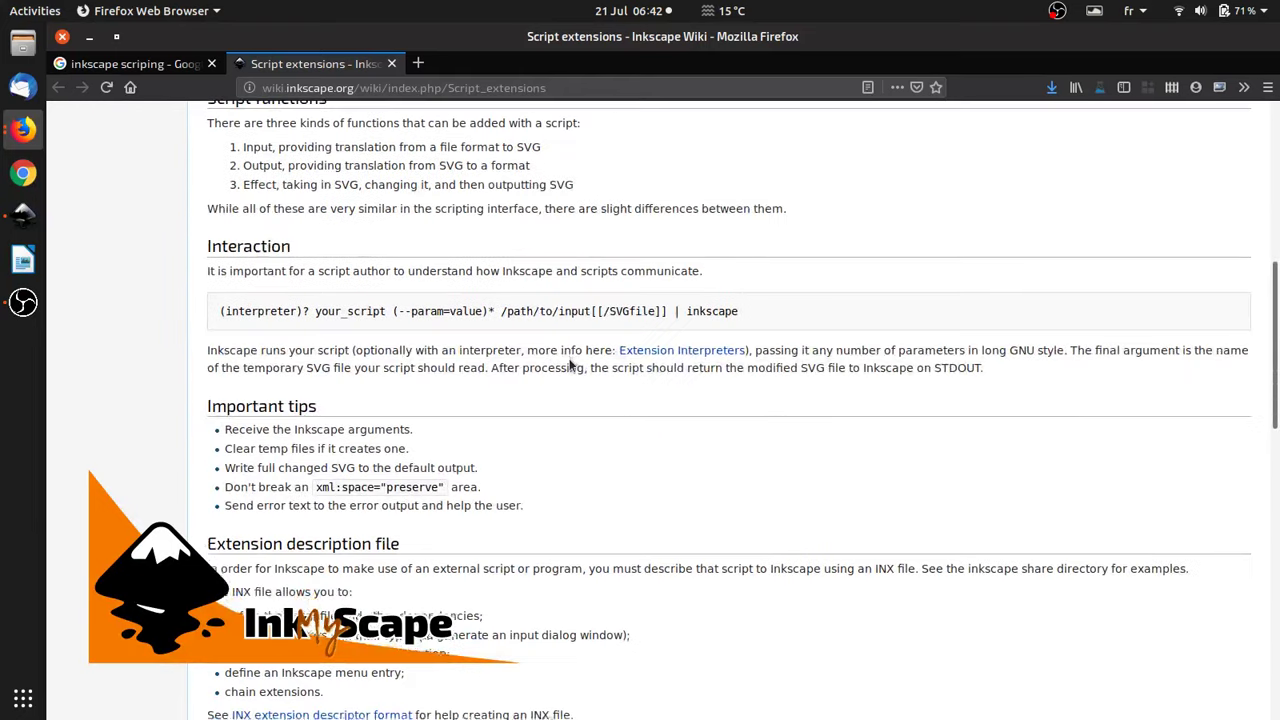